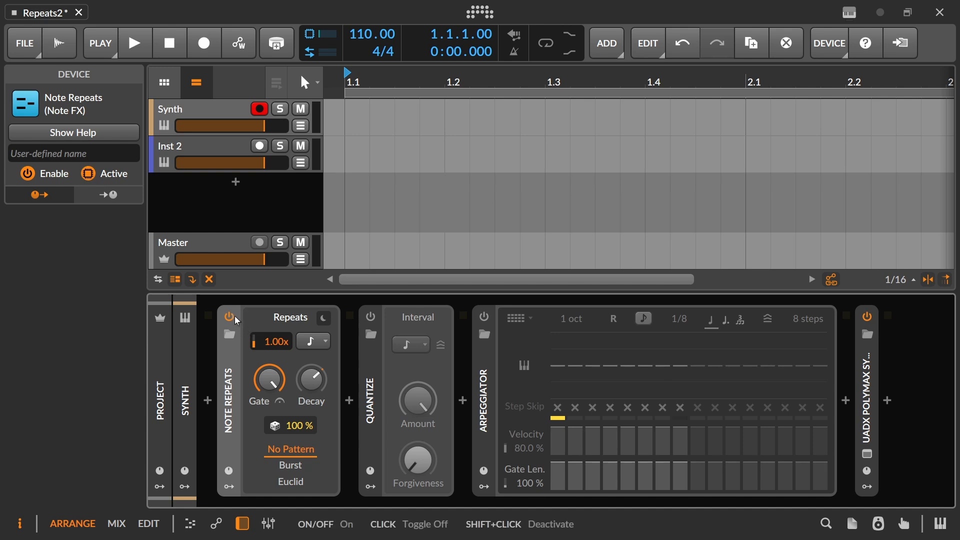
Disable the Note Repeats device and enable the Arpeggiator on the Synth track.
click(234, 316)
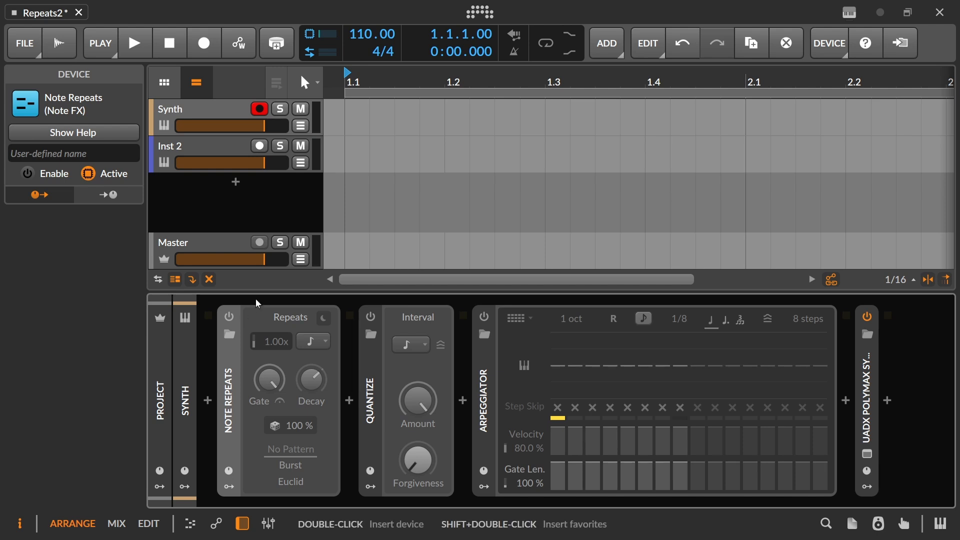
click(483, 317)
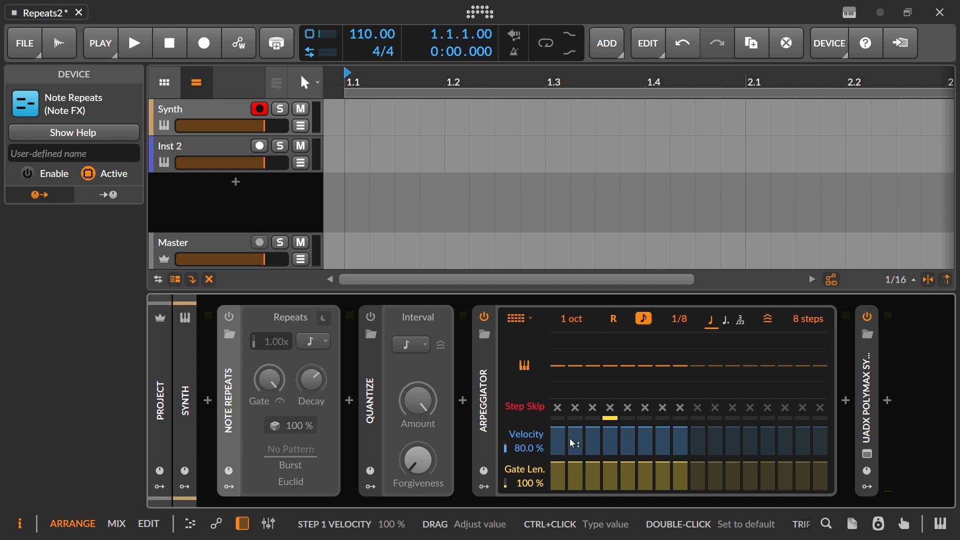
Draw descending velocities on arpeggiator steps 2 to 5 and varied shorter gate lengths on steps 3 to 8.
drag(574, 435, 637, 454)
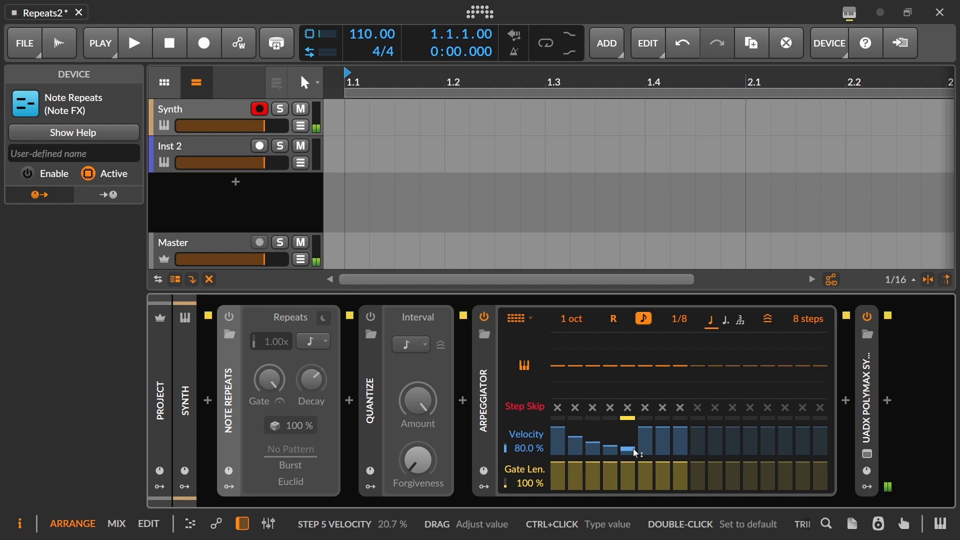
drag(593, 468, 627, 473)
drag(644, 463, 673, 466)
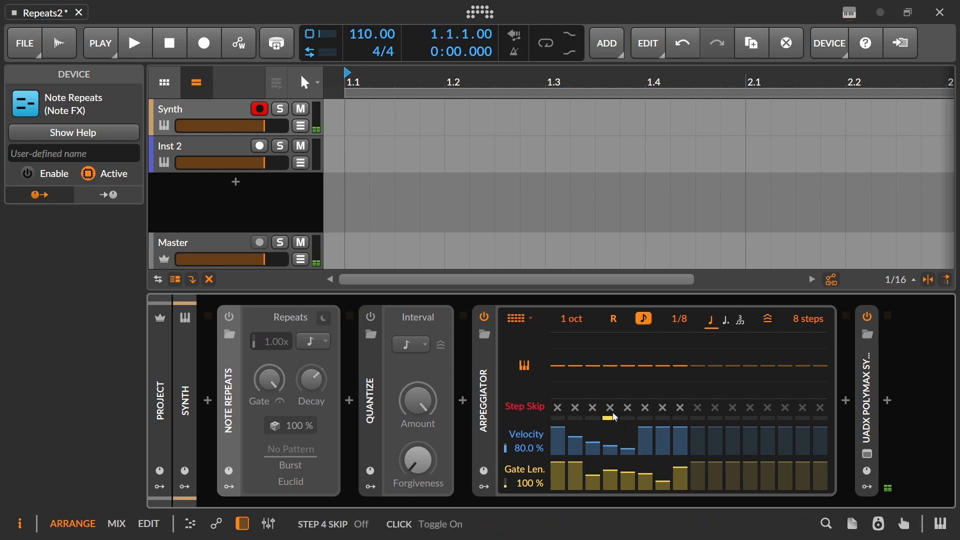
Try skipping arpeggiator steps 4 to 6, and clear those skips again.
drag(614, 414, 643, 411)
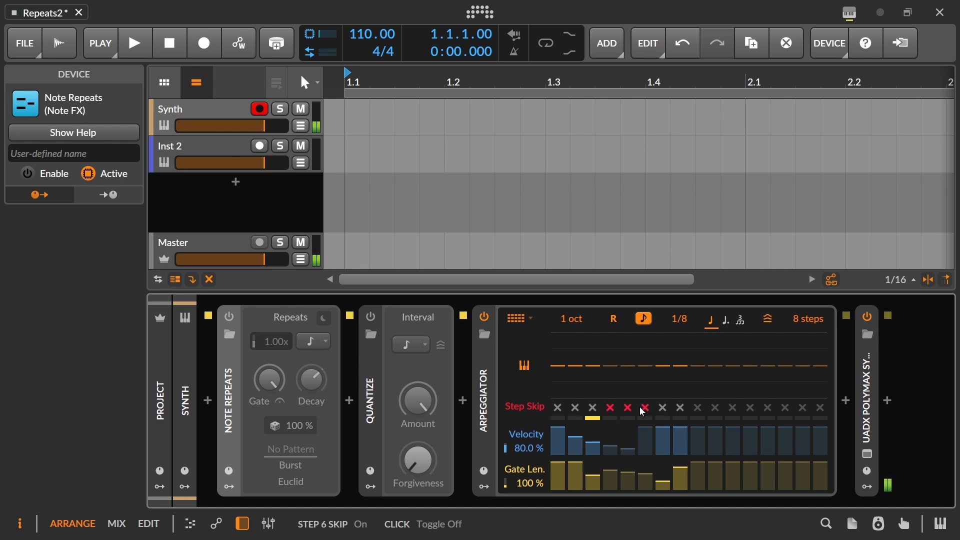
drag(643, 411, 625, 412)
click(616, 410)
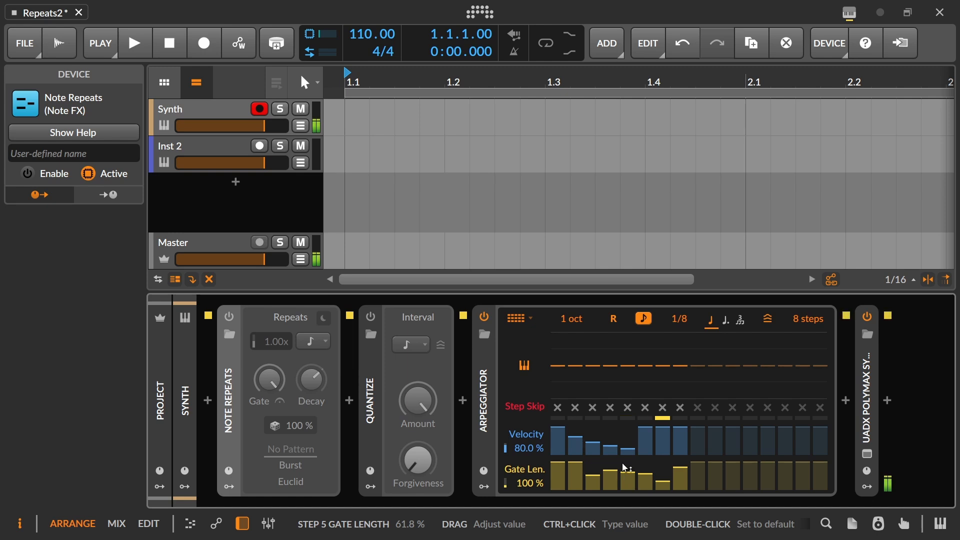
Lower arpeggiator step 5's gate length to 0% and its velocity to the minimum, and change the note pattern to Up.
drag(628, 475, 628, 492)
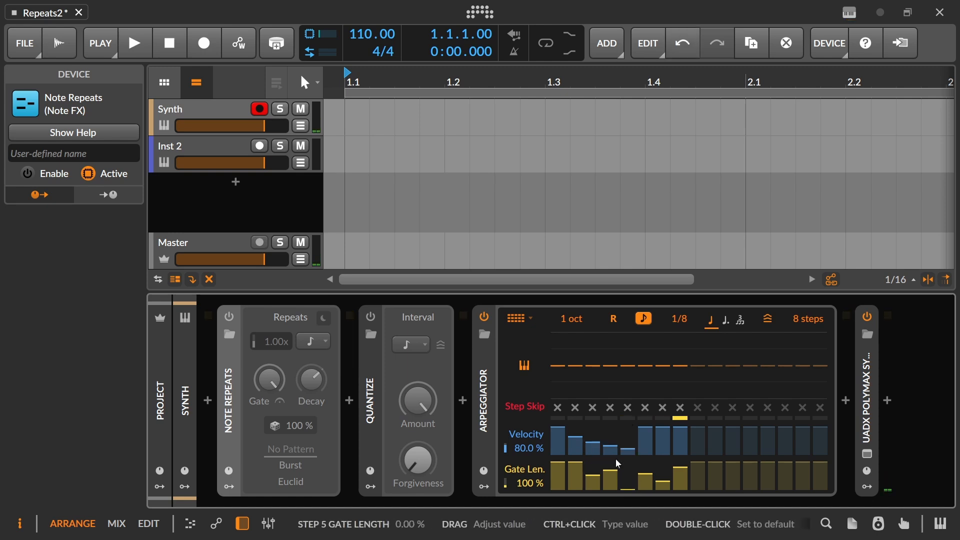
drag(628, 449, 627, 456)
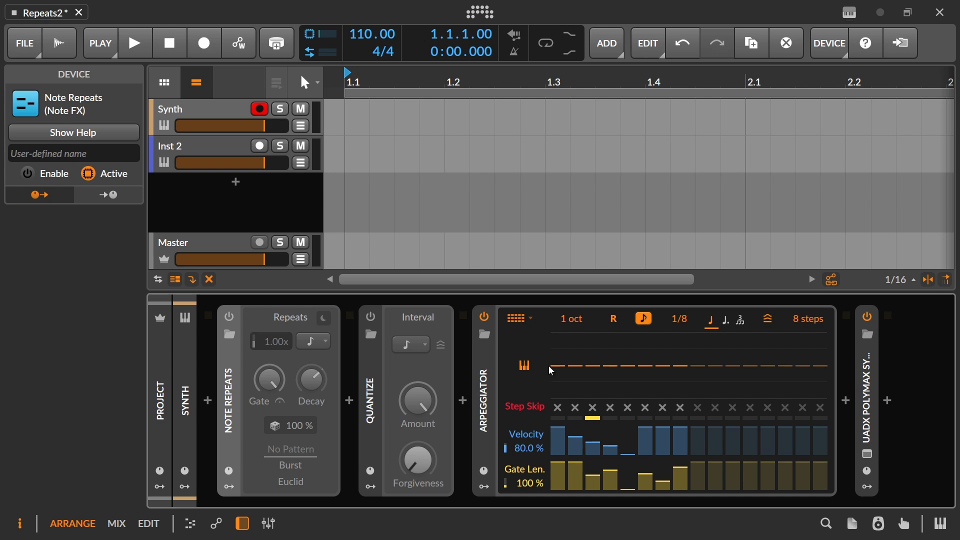
click(520, 318)
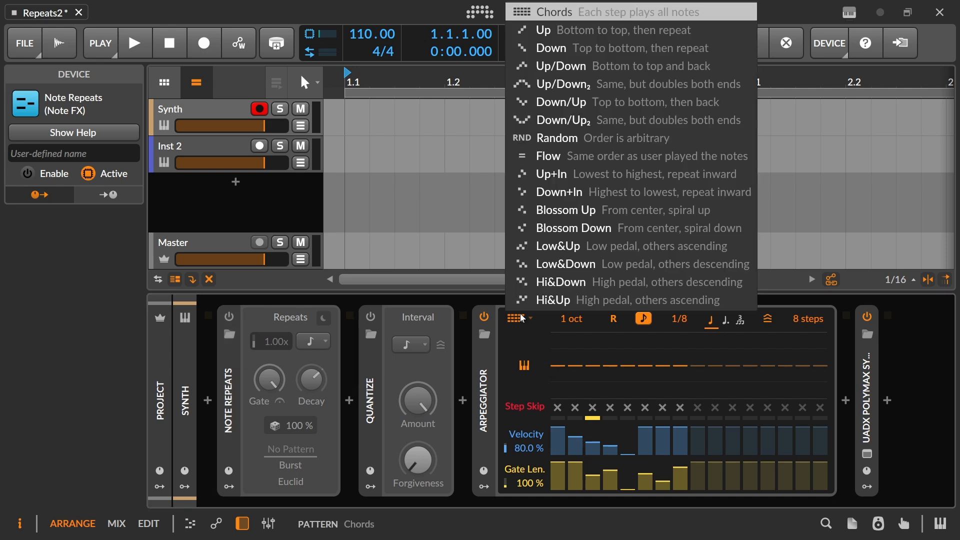
click(628, 40)
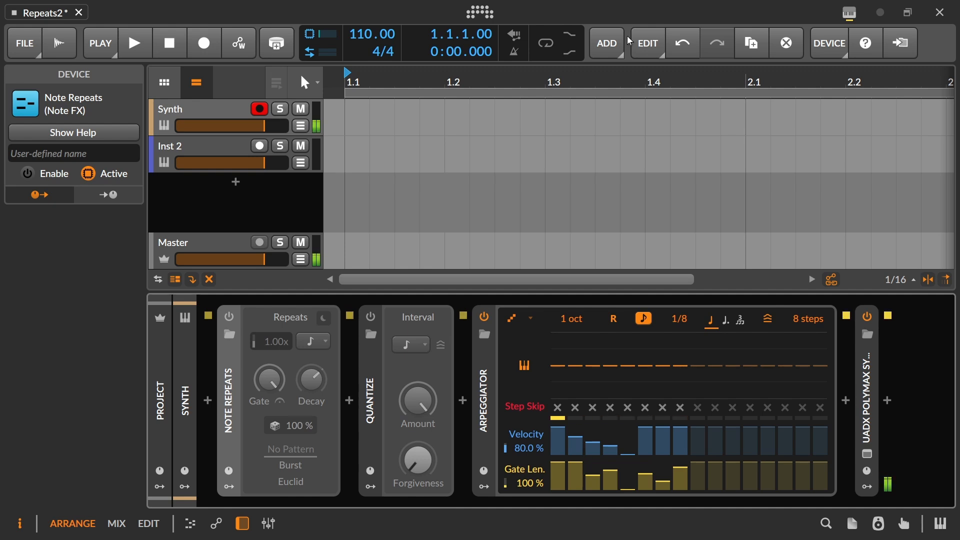
Disable and collapse the Arpeggiator, and turn the Note Repeats device back on.
click(484, 316)
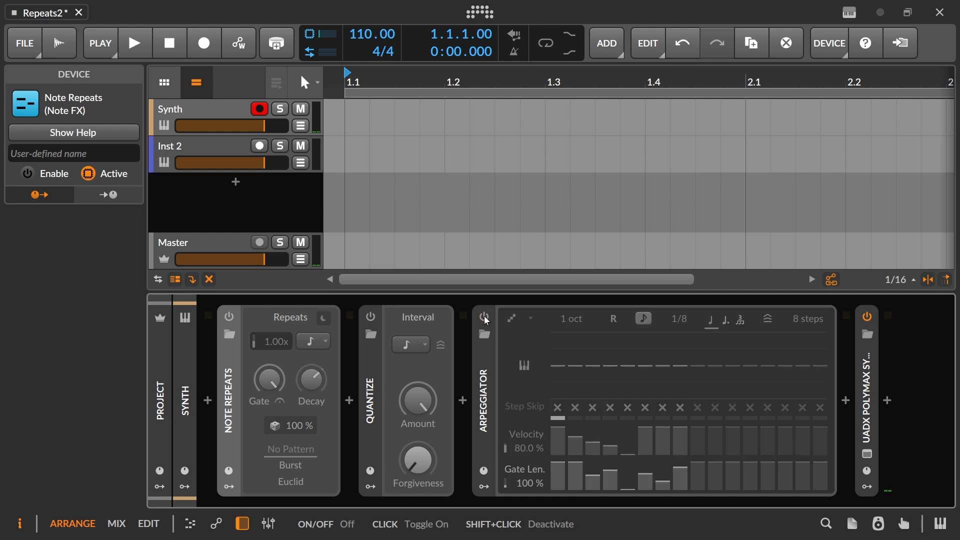
double_click(484, 400)
click(230, 315)
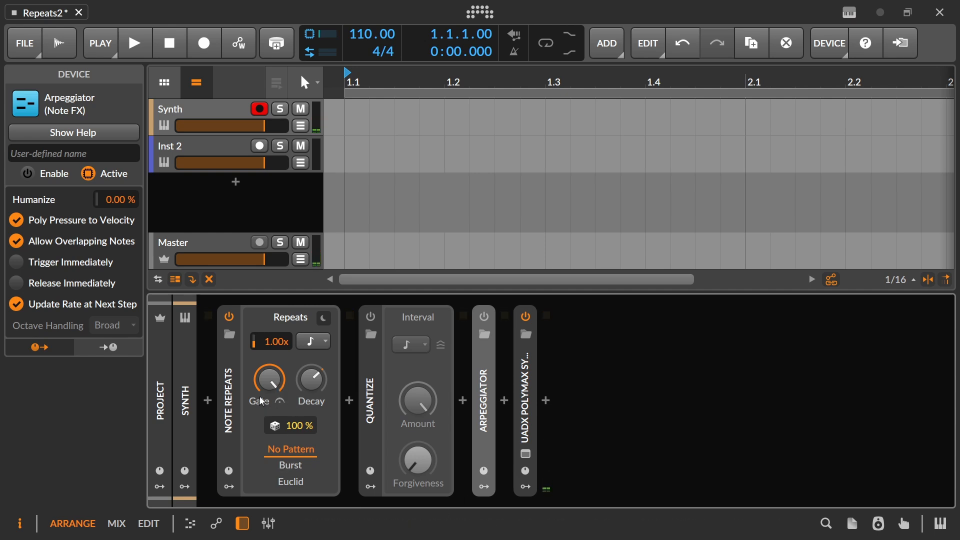
Shorten the Note Repeats gate length and try Hold Until Next Trigger on and off.
mouse_move(278, 388)
mouse_down()
mouse_move(281, 403)
mouse_move(285, 392)
mouse_up()
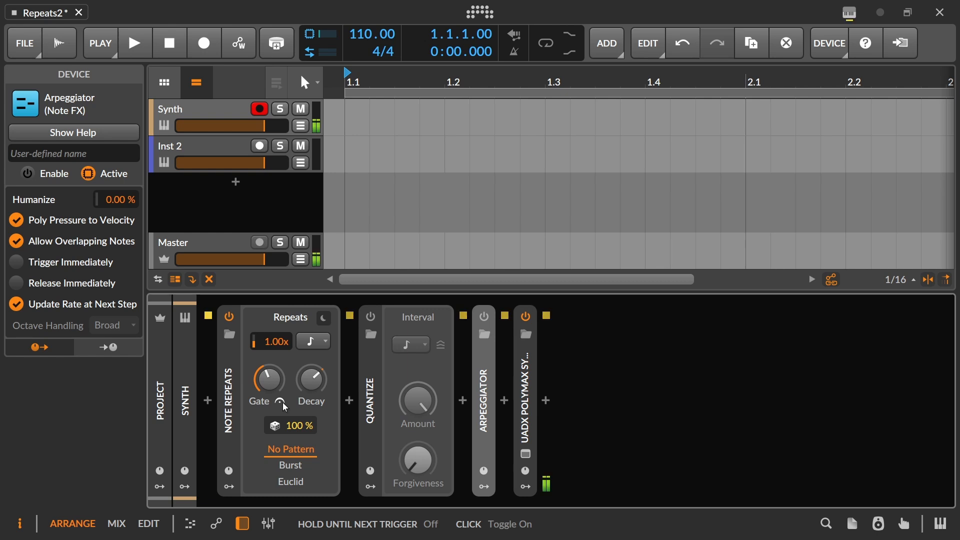
click(283, 402)
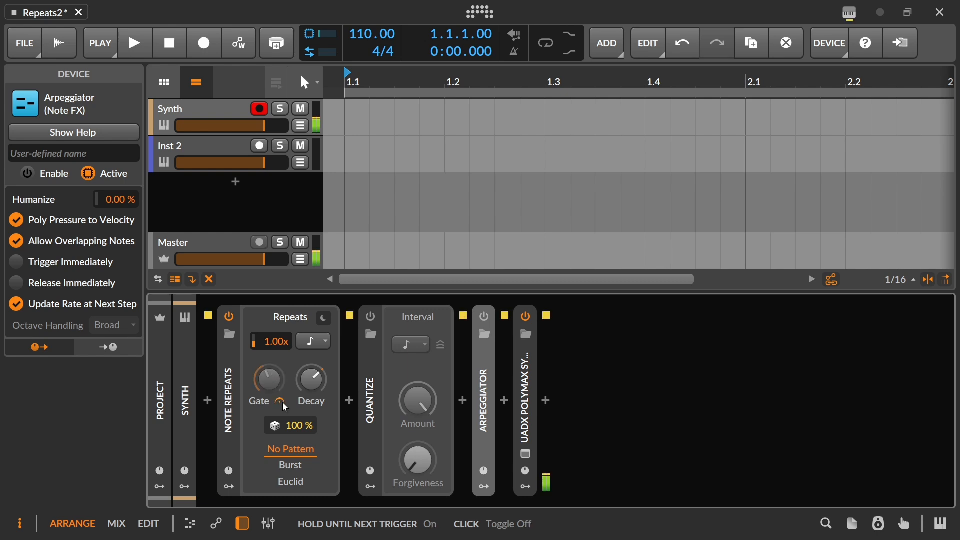
click(283, 402)
click(283, 402)
click(282, 402)
click(282, 401)
click(283, 402)
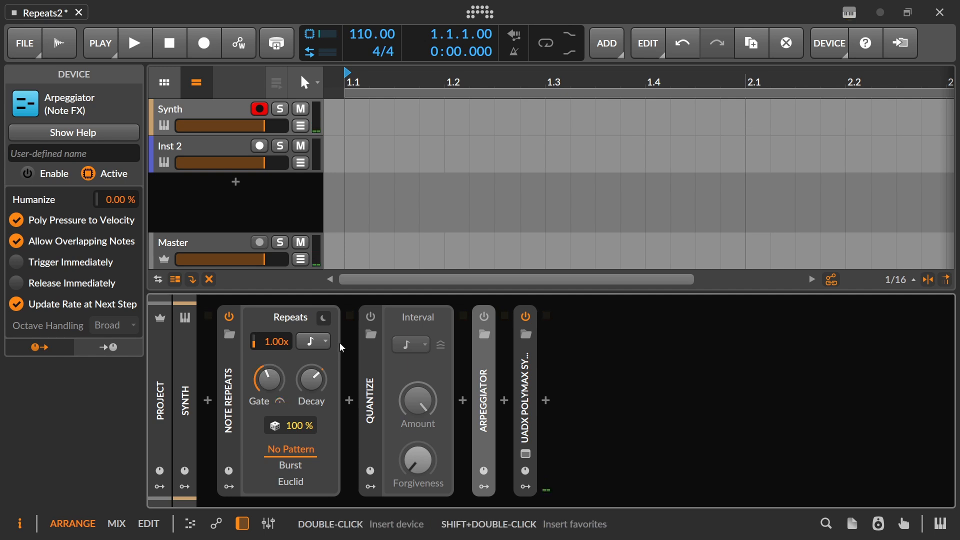
Try Disable Repeats on and off, and reset the Note Repeats gate length to 100%.
click(329, 320)
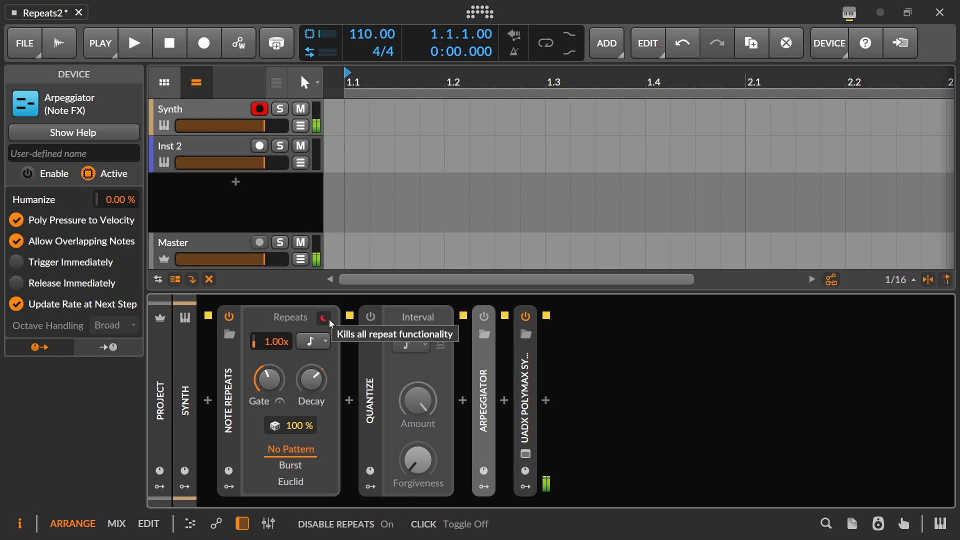
click(328, 319)
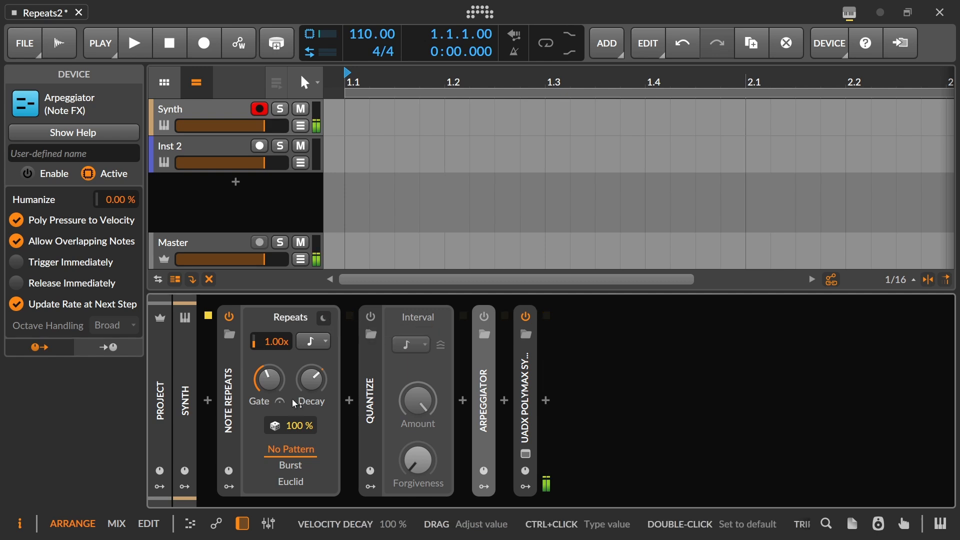
click(326, 320)
click(326, 320)
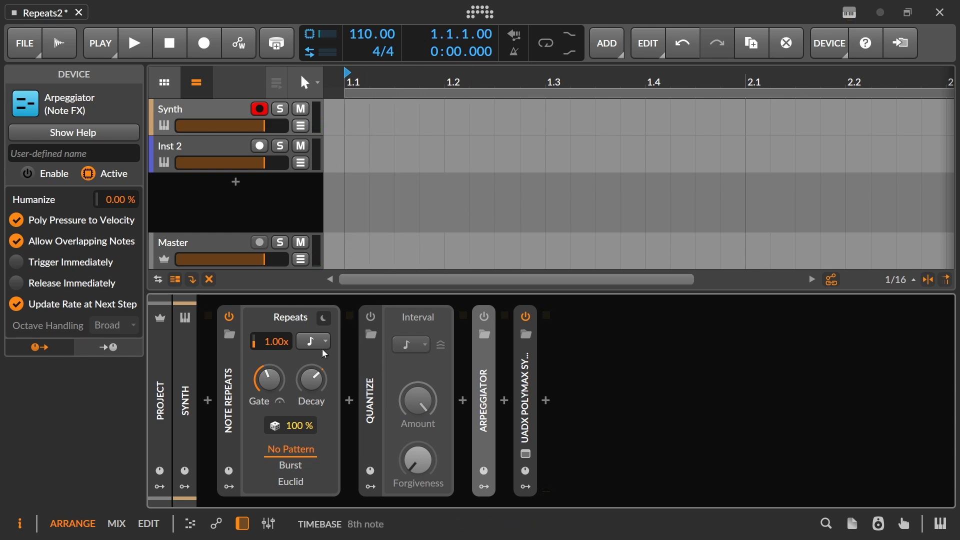
double_click(279, 378)
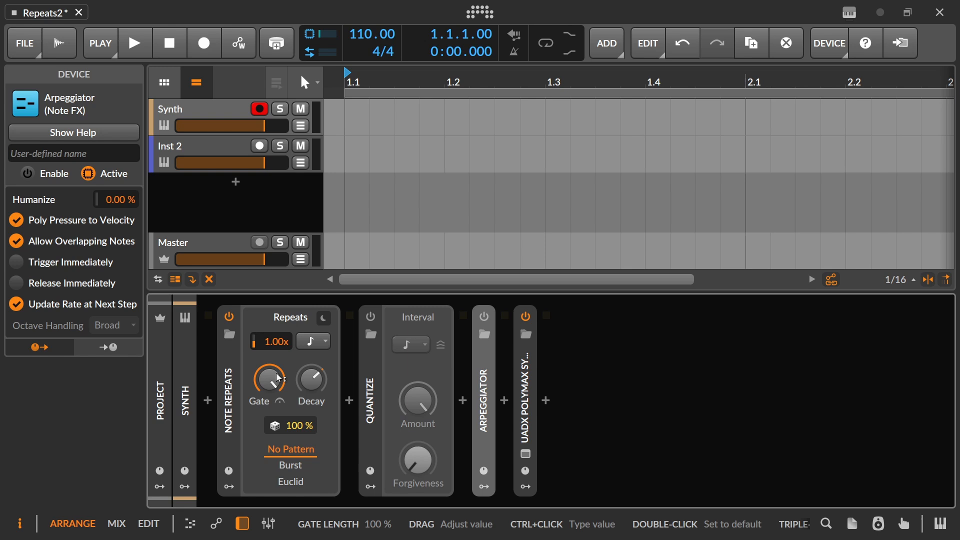
Delete the Quantize device from the Synth track's device chain.
click(375, 315)
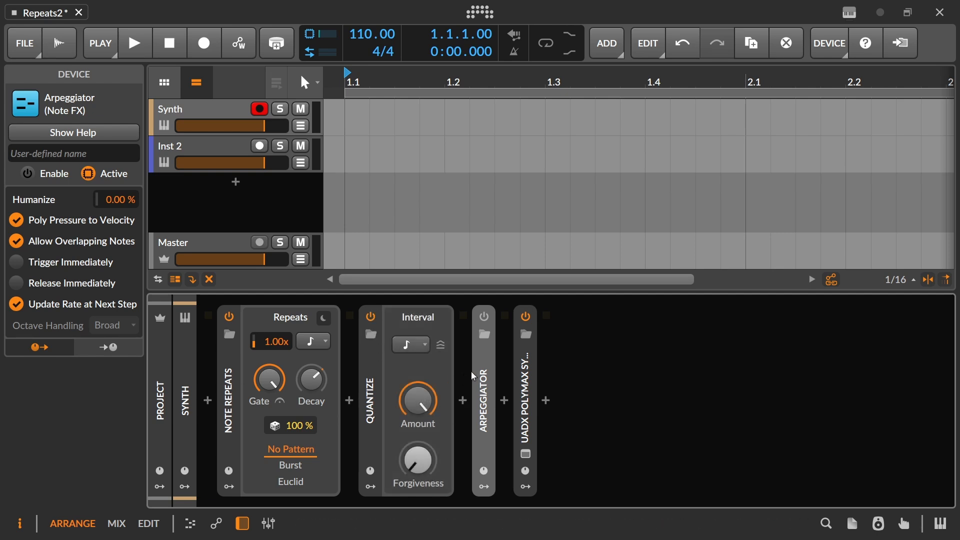
click(373, 372)
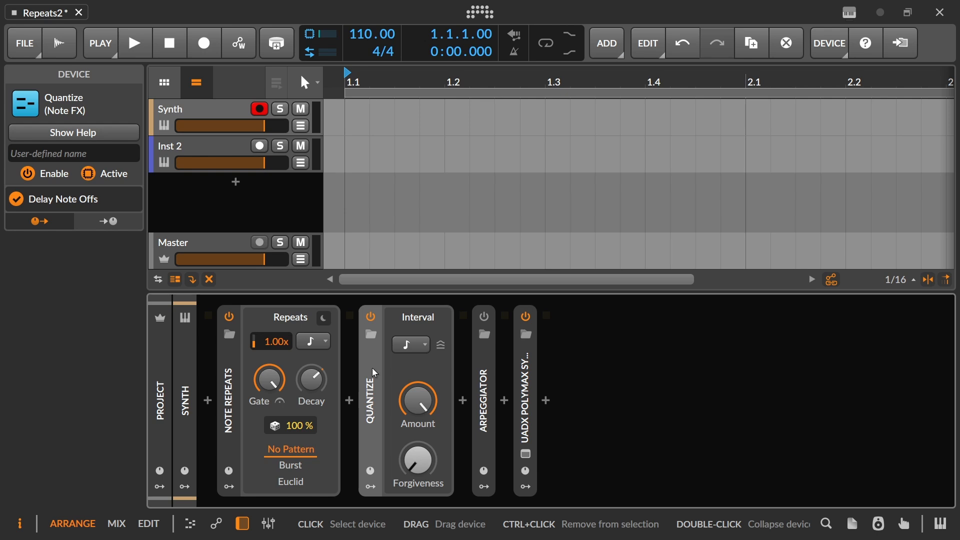
key(Delete)
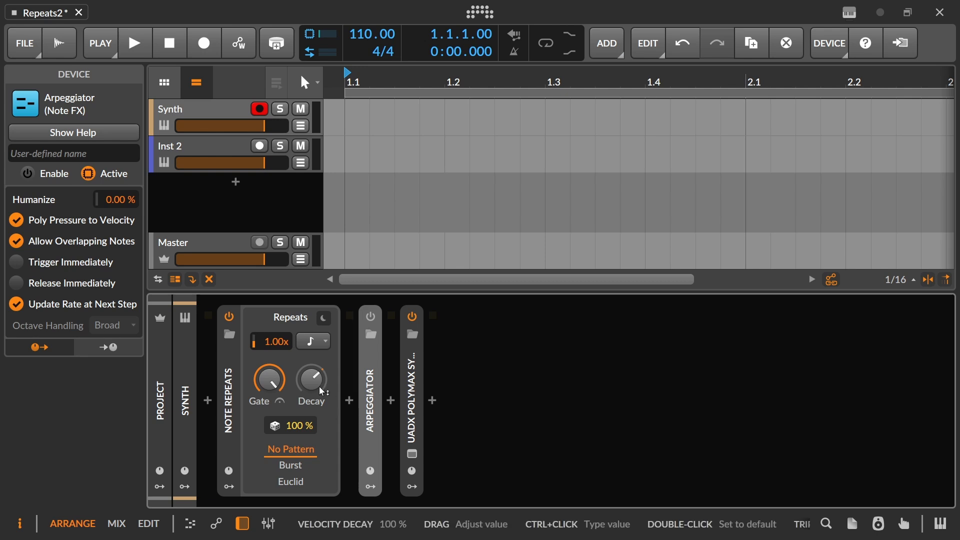
View the PolyMAX synth's plug-in interface and close it.
click(412, 453)
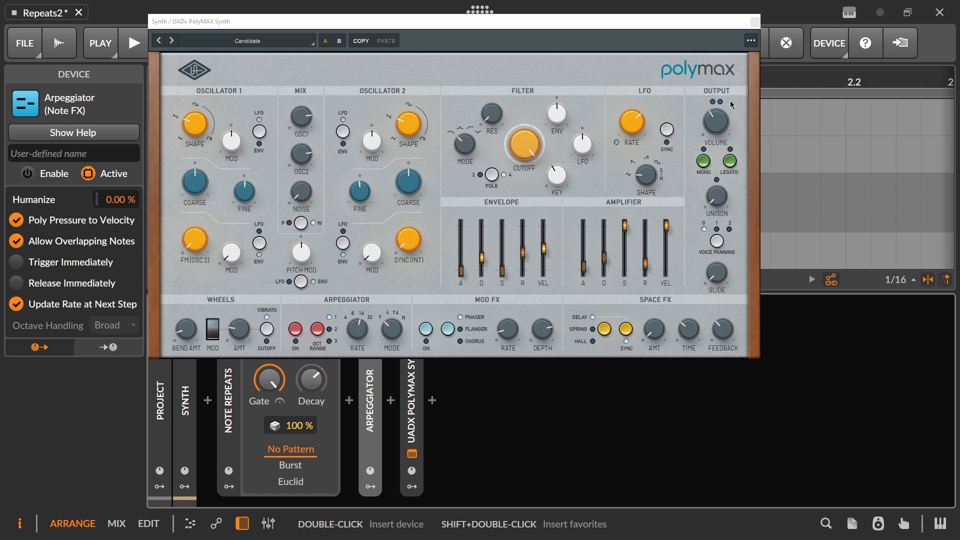
click(755, 21)
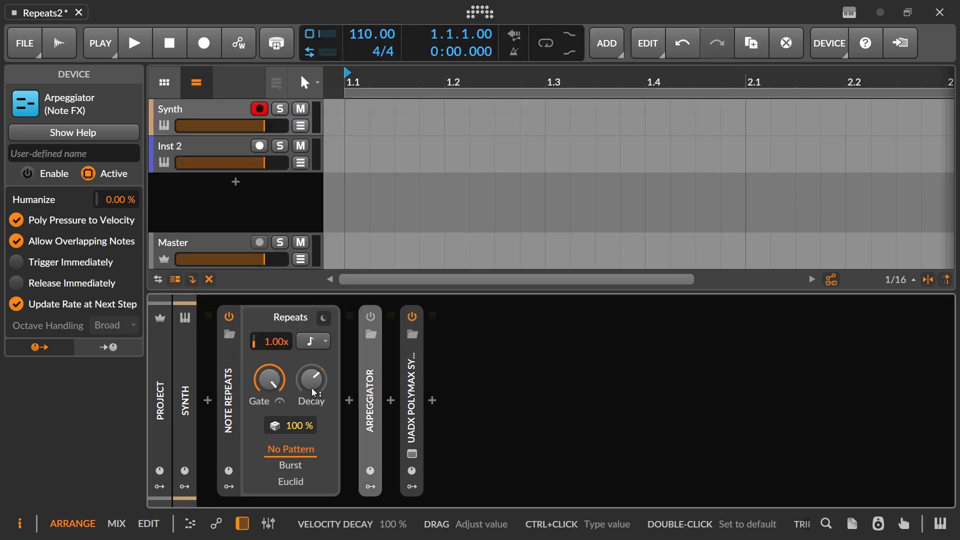
Set the Note Repeats velocity decay to 89.3% and its gate length to 80.8%.
drag(310, 388, 310, 396)
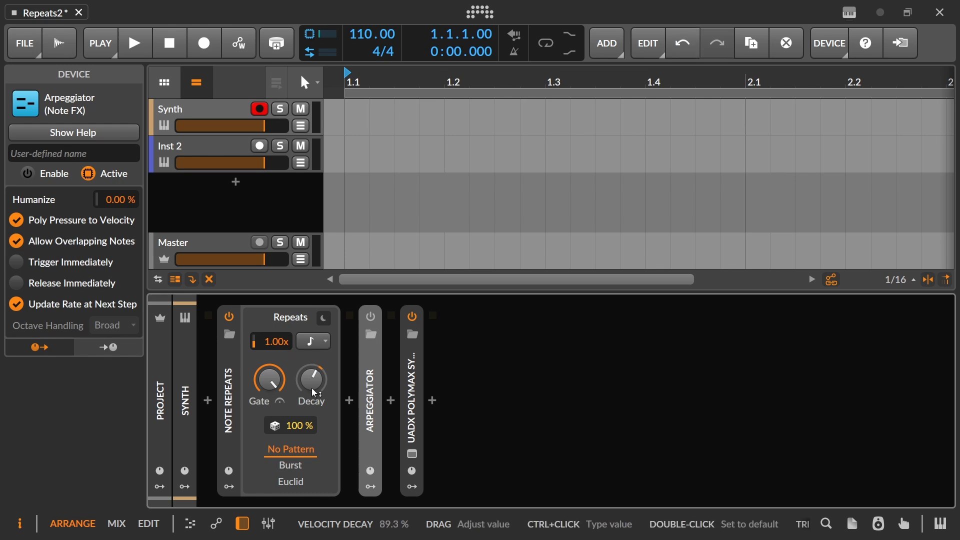
drag(272, 376, 272, 382)
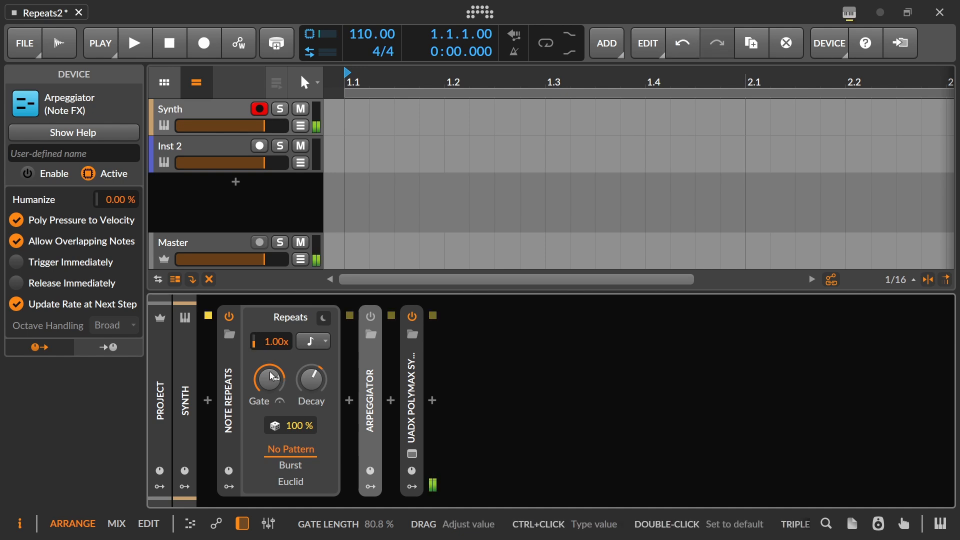
Try Disable Repeats and Hold Until Next Trigger while notes play, leaving both off.
click(323, 318)
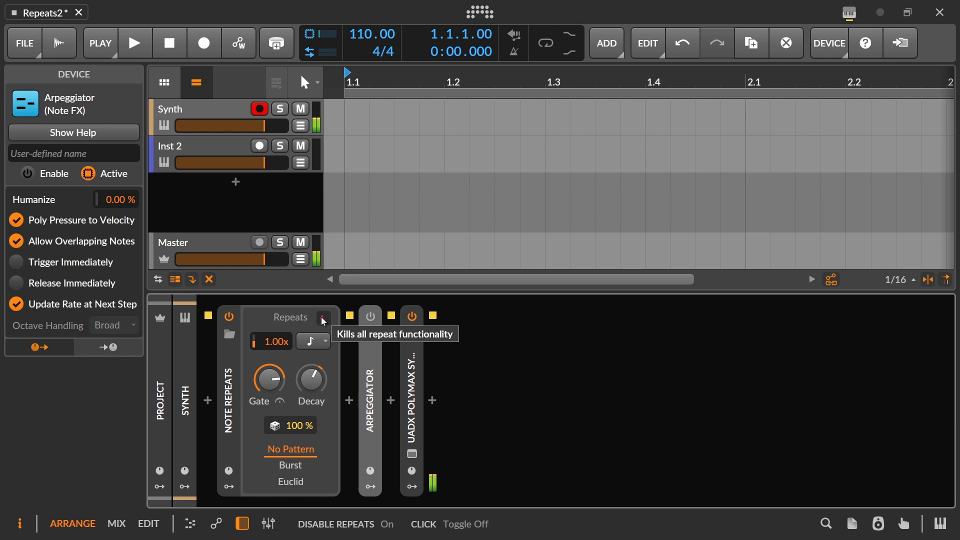
click(323, 320)
click(324, 318)
click(283, 407)
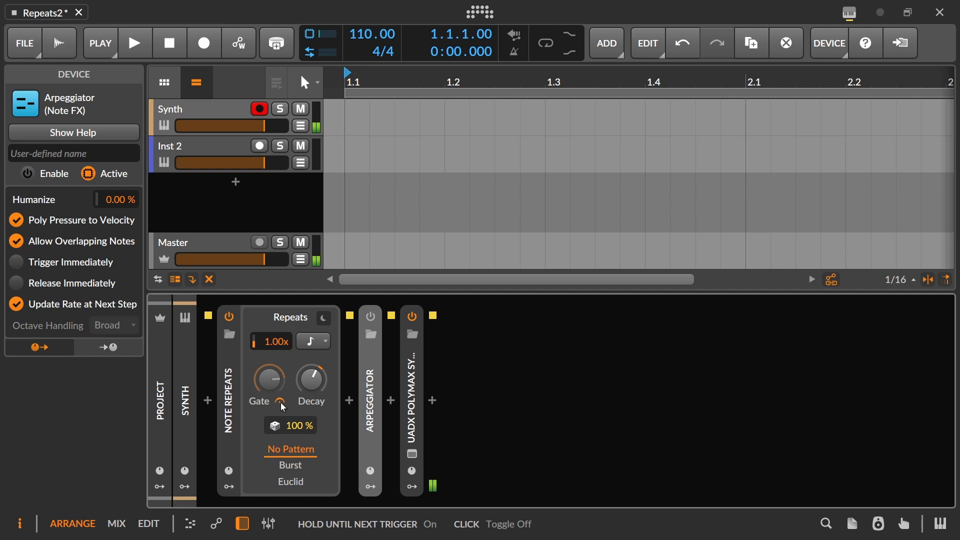
click(281, 404)
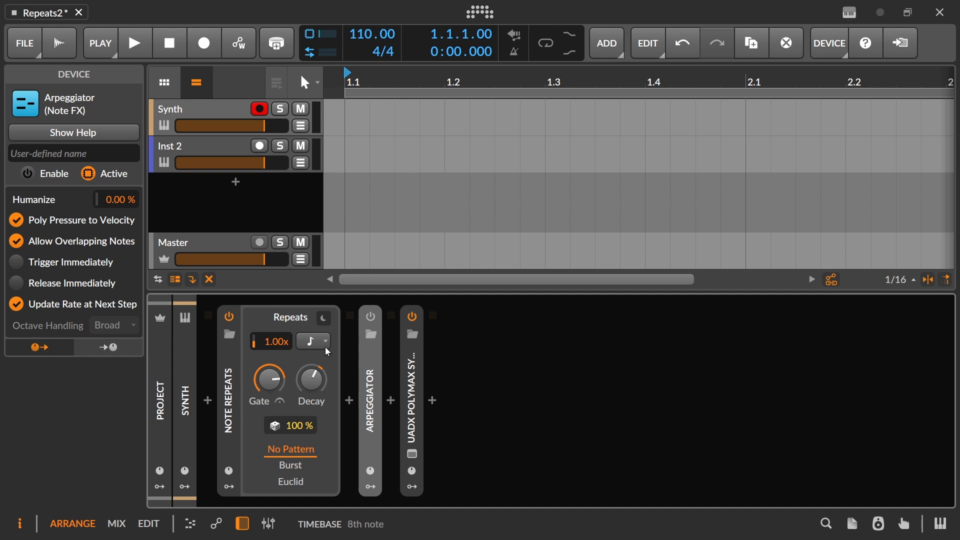
View the automation and controller mapping options for Disable Repeats and dismiss them.
right_click(323, 319)
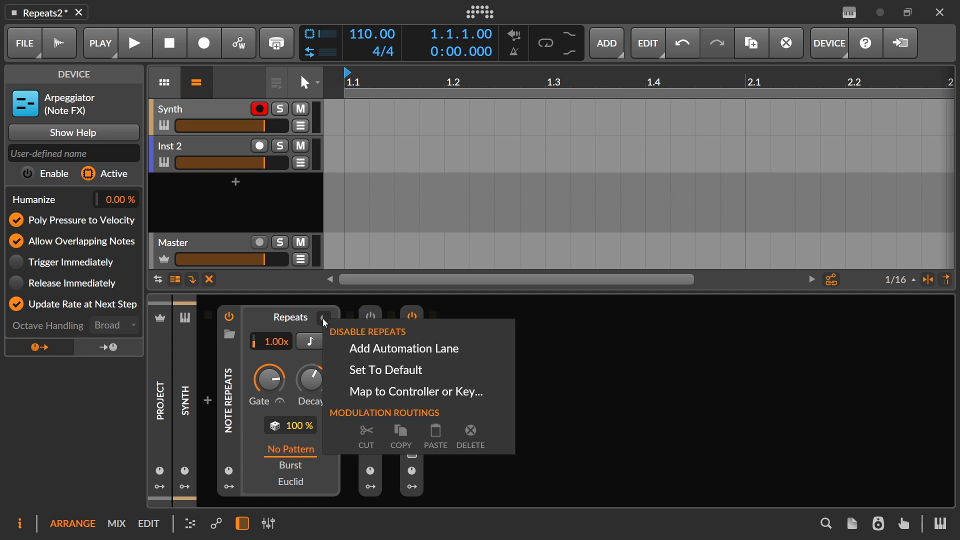
click(286, 327)
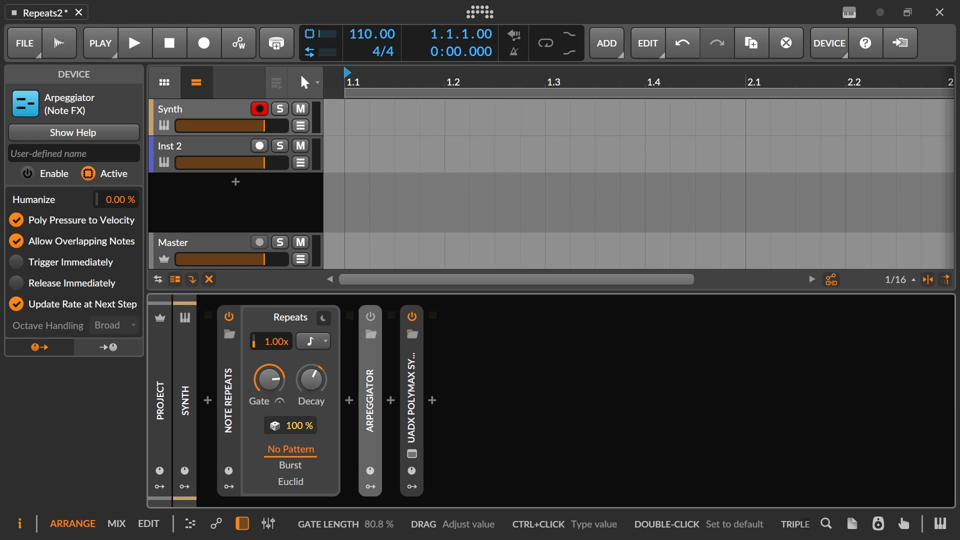
Raise the Note Repeats velocity decay to about 100% and set the repeat chance to 46.9%.
drag(317, 383, 317, 372)
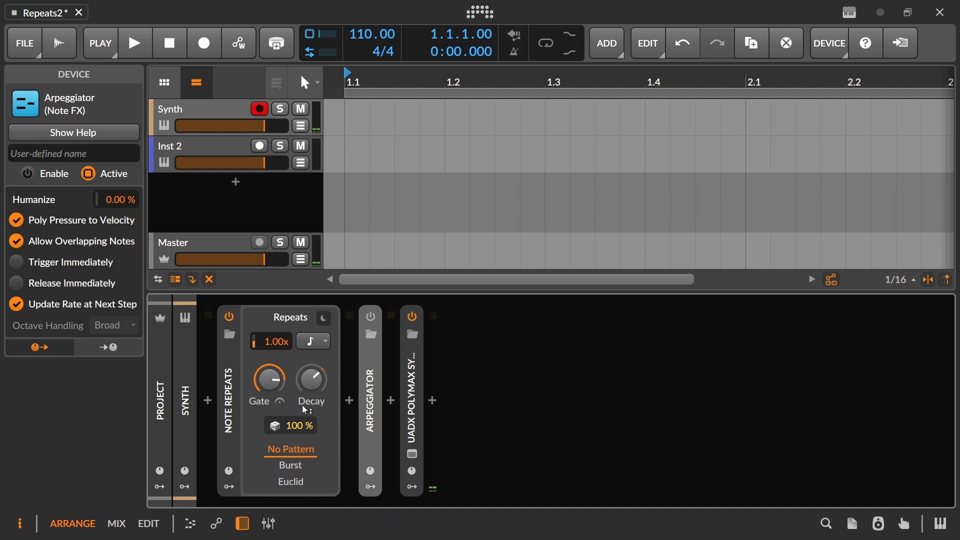
click(312, 353)
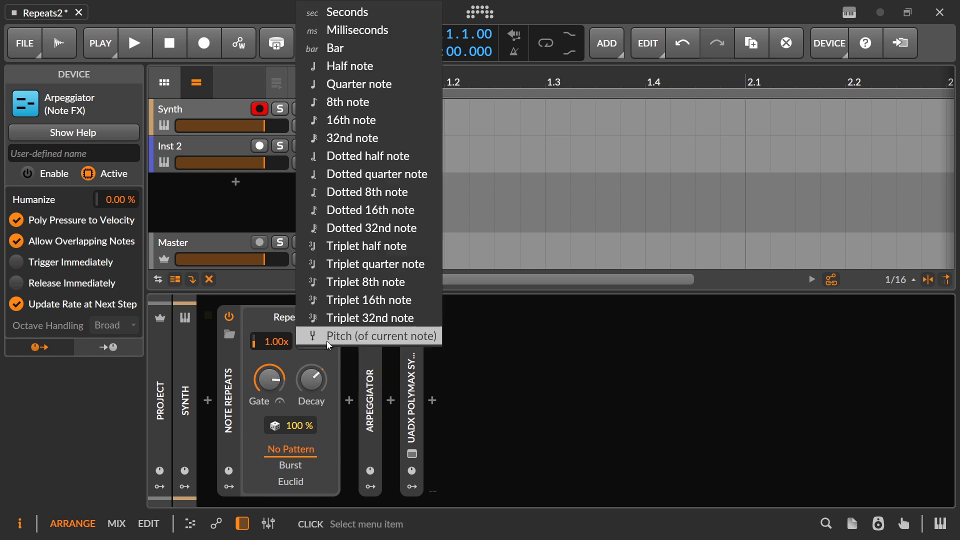
click(330, 358)
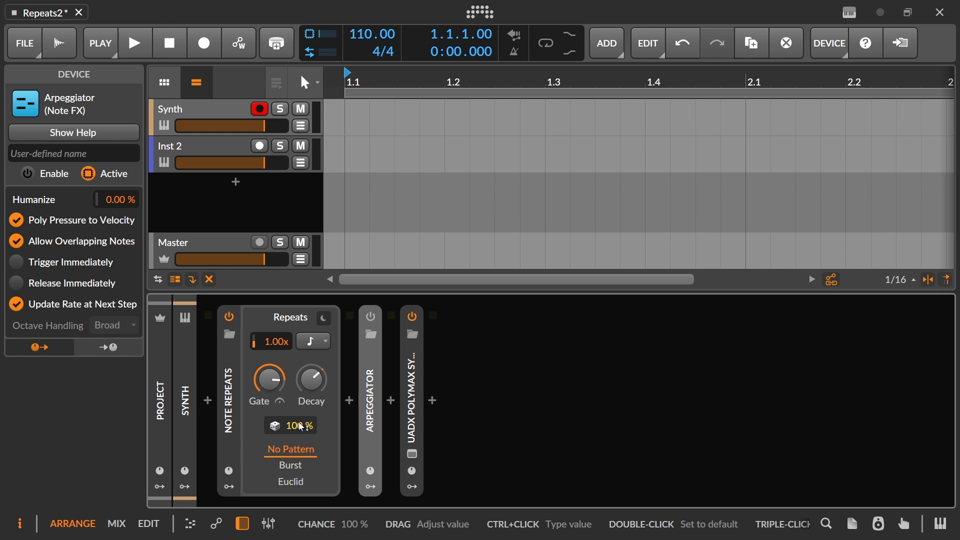
mouse_move(301, 426)
mouse_down()
mouse_move(301, 449)
mouse_move(304, 434)
mouse_up()
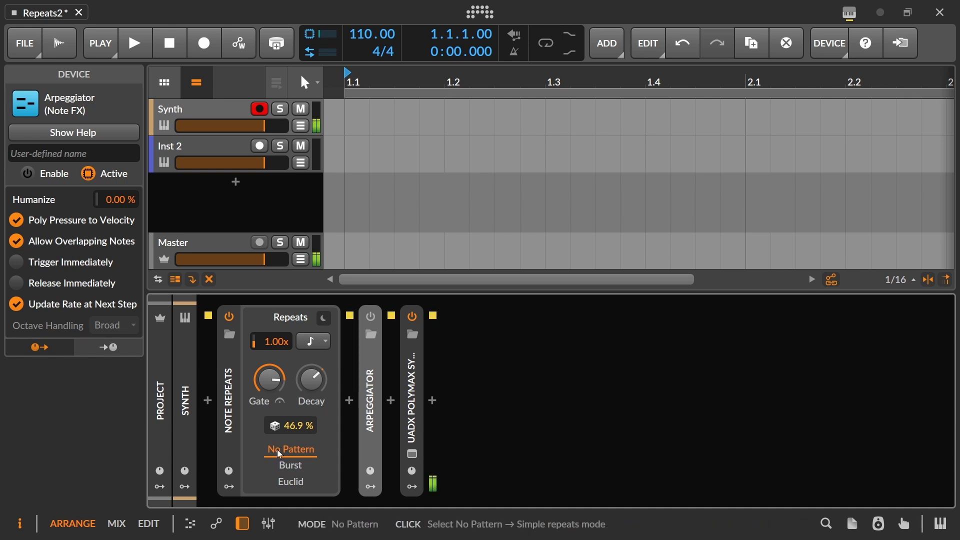
Preview the Burst pattern mode, return Note Repeats to No Pattern, and reset the repeat chance to 100%.
click(316, 462)
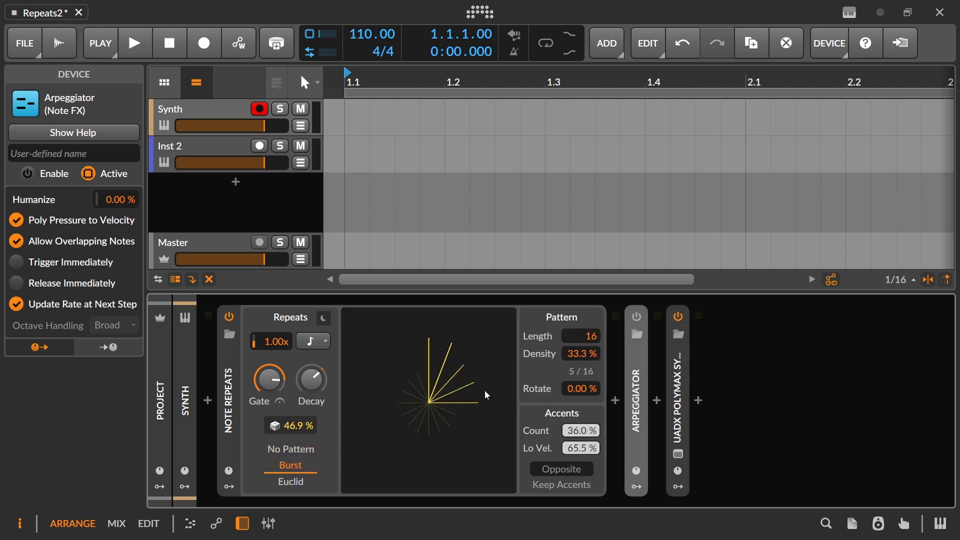
click(292, 450)
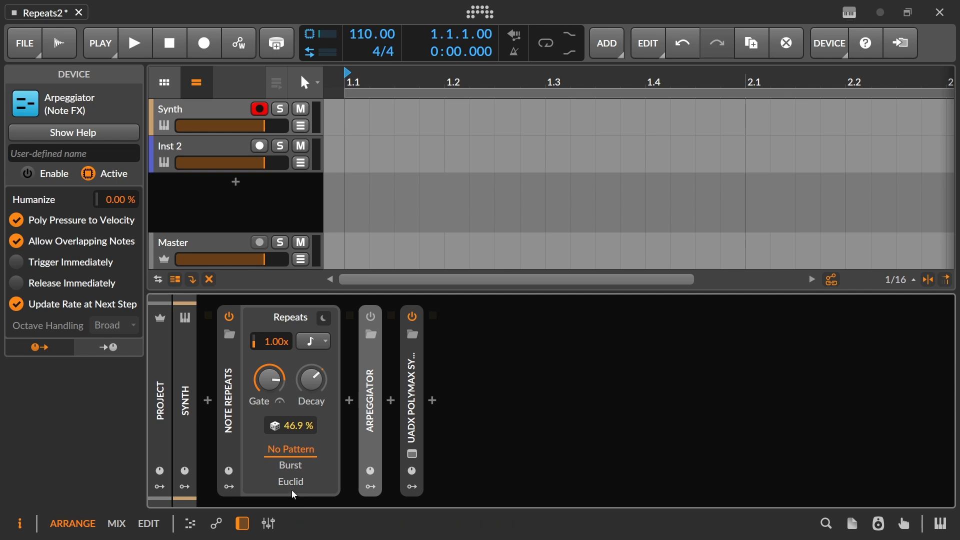
double_click(301, 427)
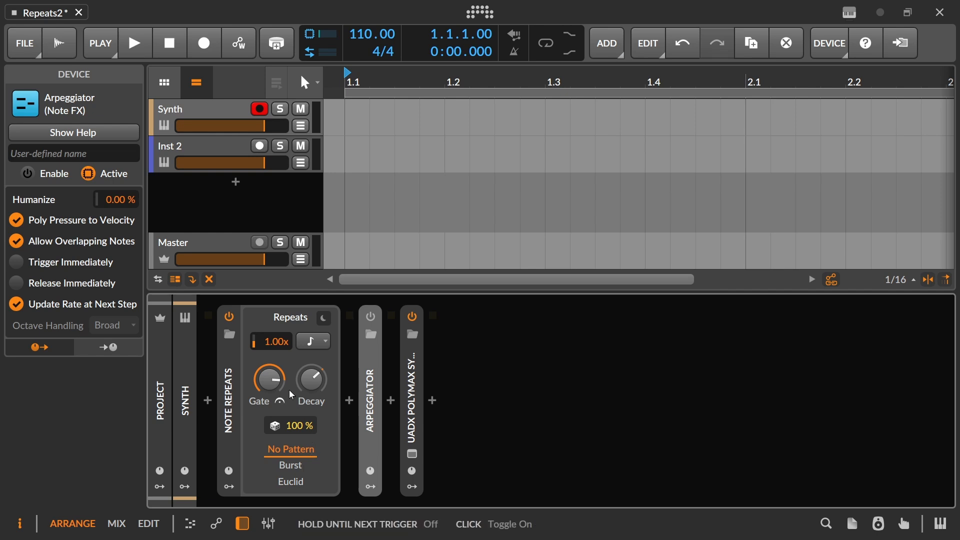
Try the Pitch (of current note) timebase at a 0.05x rate, and restore the 8th note timebase at 1.00x.
mouse_move(276, 342)
mouse_down()
mouse_move(275, 358)
mouse_move(276, 342)
mouse_up()
double_click(275, 342)
click(313, 340)
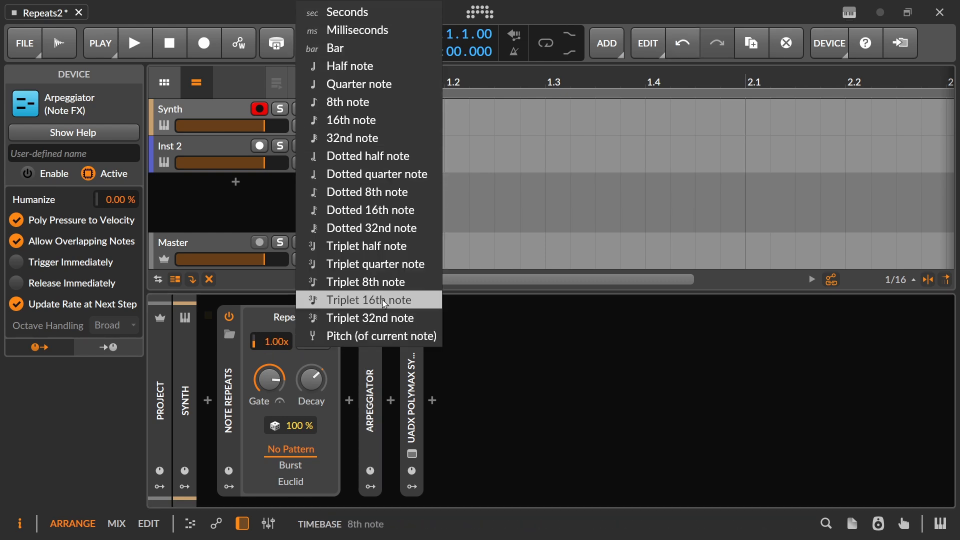
click(366, 337)
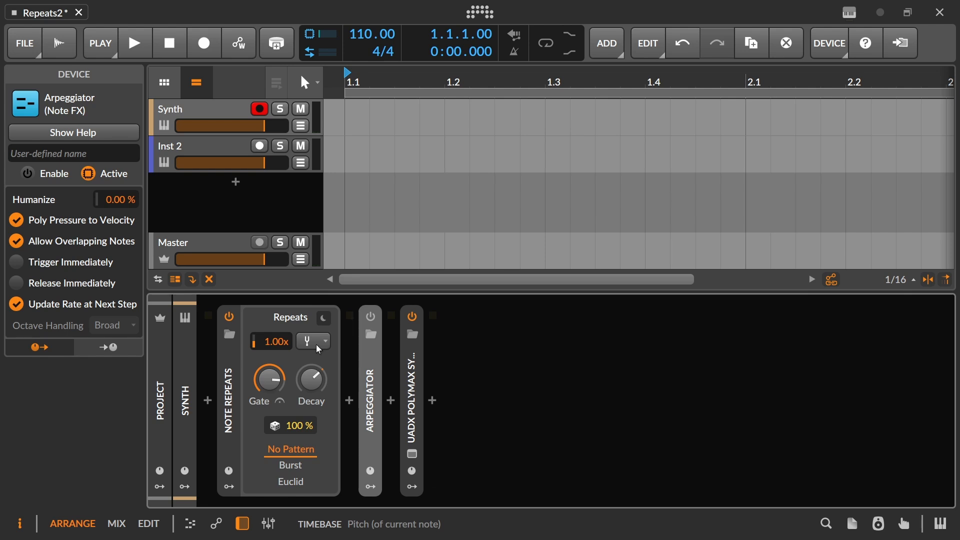
mouse_move(268, 338)
mouse_down()
mouse_move(268, 379)
mouse_move(279, 343)
mouse_up()
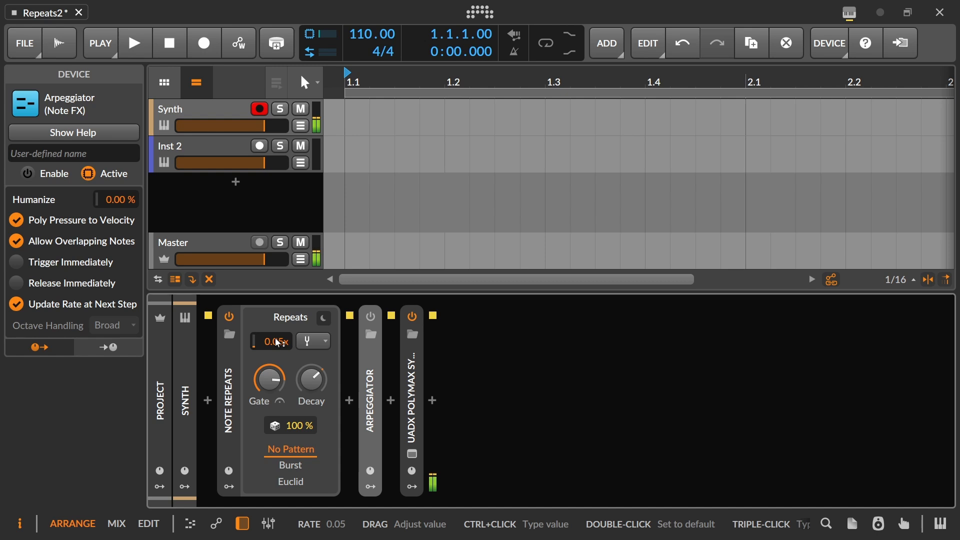
click(365, 119)
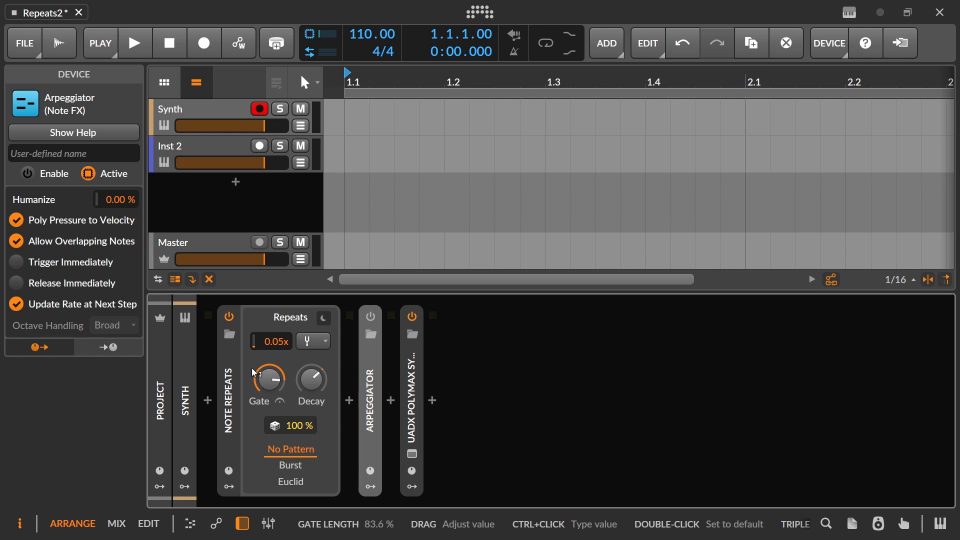
click(315, 342)
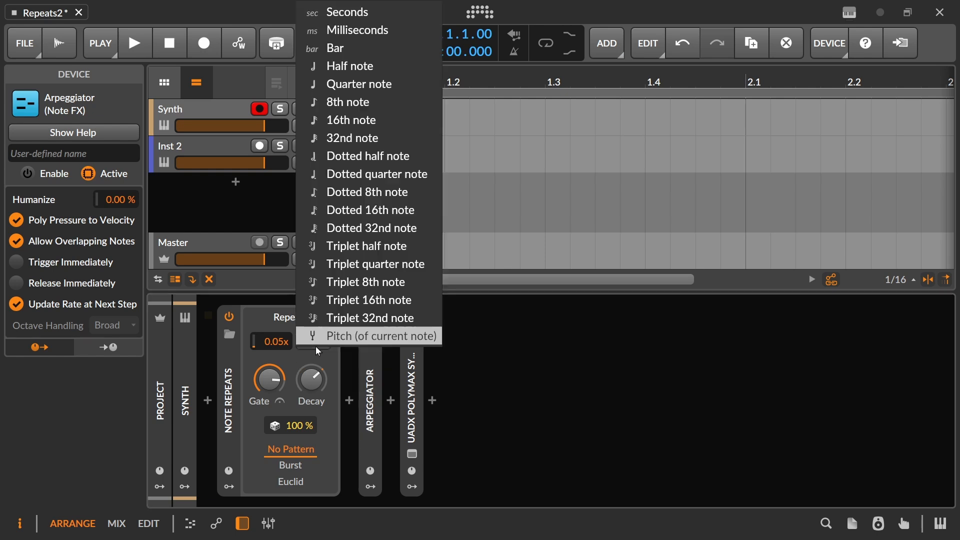
click(380, 102)
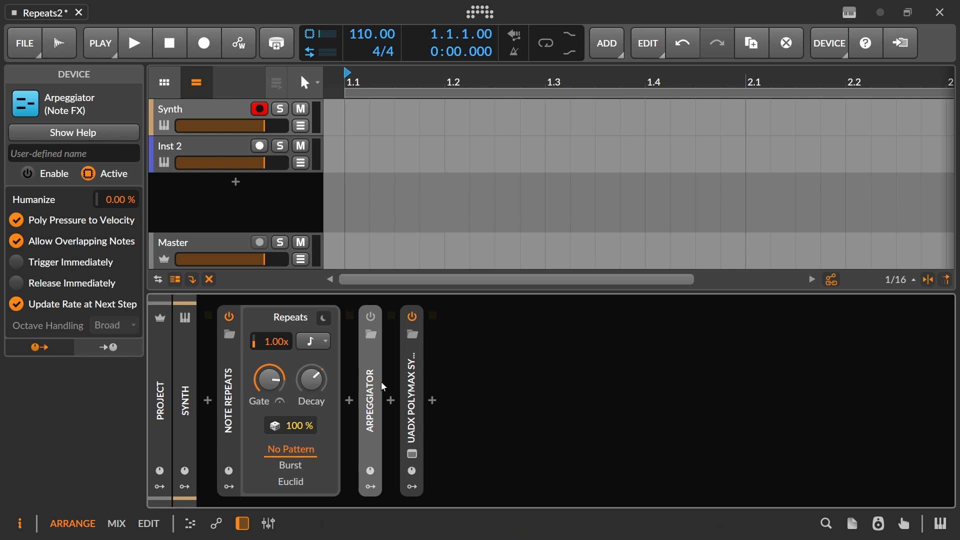
Start recording notes and arranger automation on the Synth track, lowering the gate length and switching on Disable Repeats.
click(215, 53)
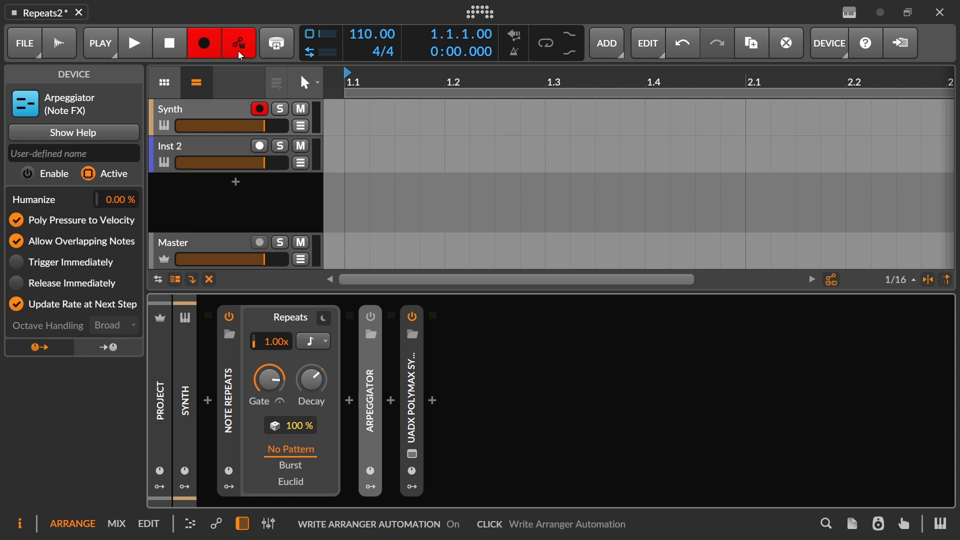
click(148, 44)
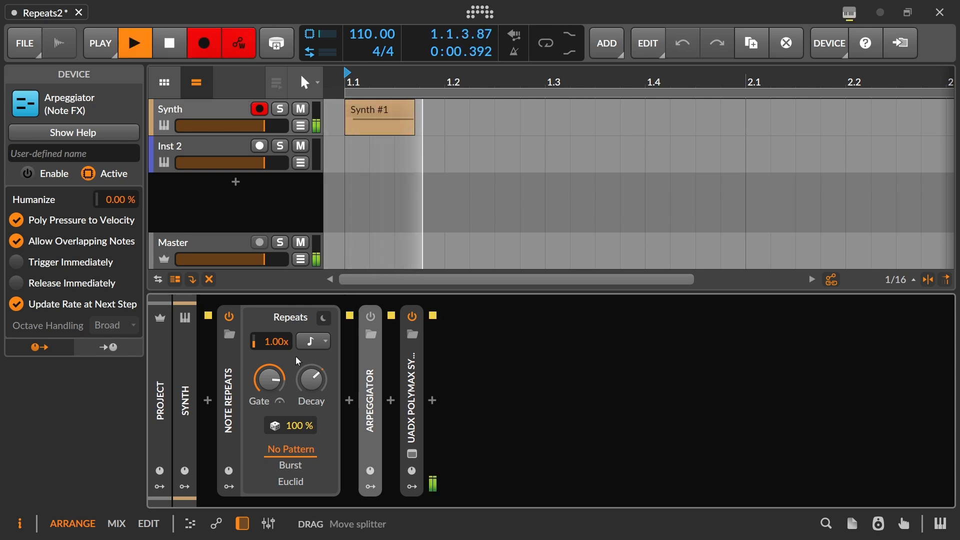
drag(271, 386, 271, 400)
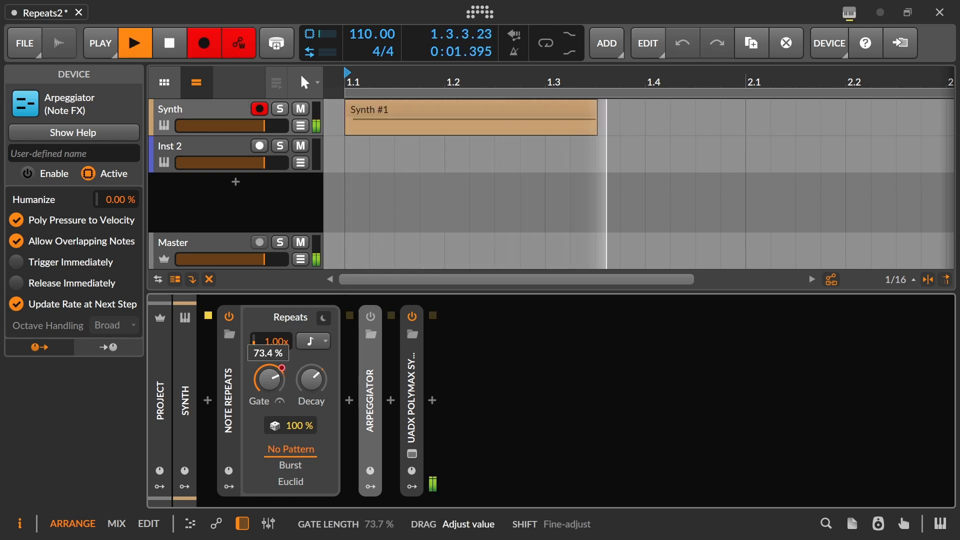
click(324, 323)
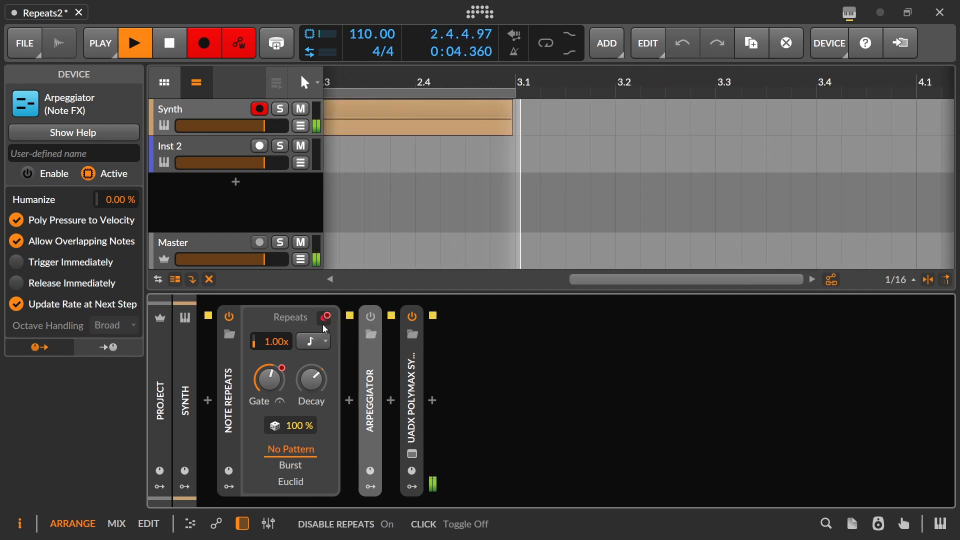
Record velocity decay and gate length changes into the automation while toggling Hold Until Next Trigger.
mouse_move(311, 380)
drag(310, 389, 310, 402)
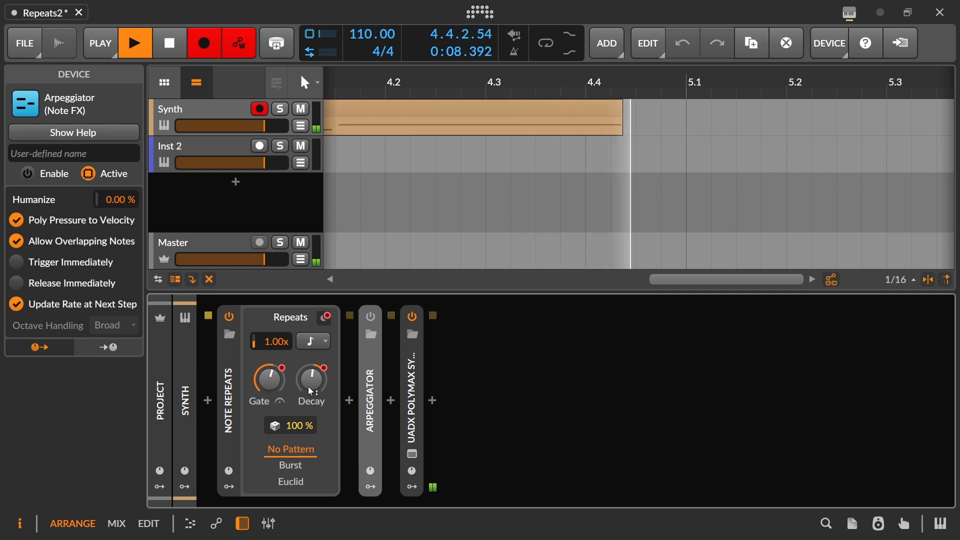
drag(307, 386, 308, 372)
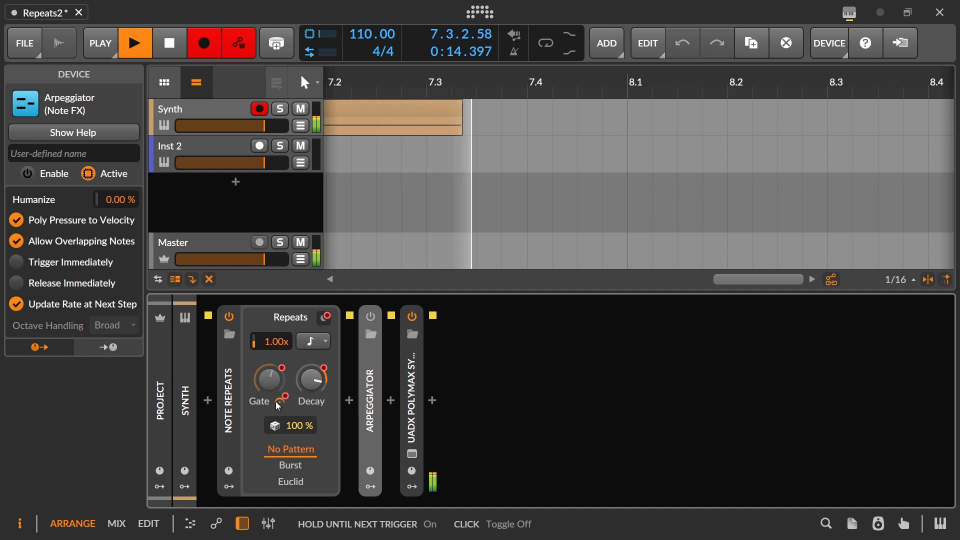
drag(270, 379, 270, 376)
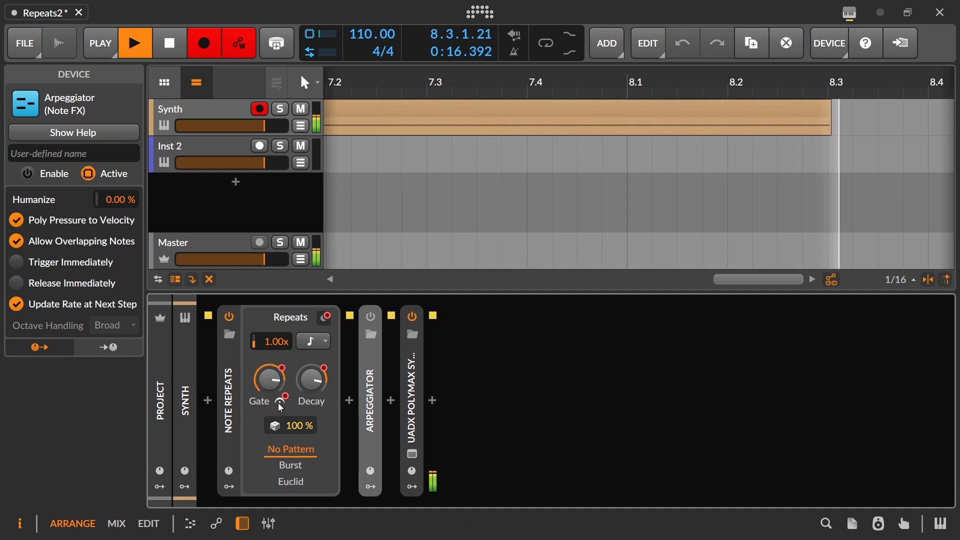
Record more Disable Repeats, gate and decay changes, lower the repeat chance to 59.4%, and stop recording.
click(326, 317)
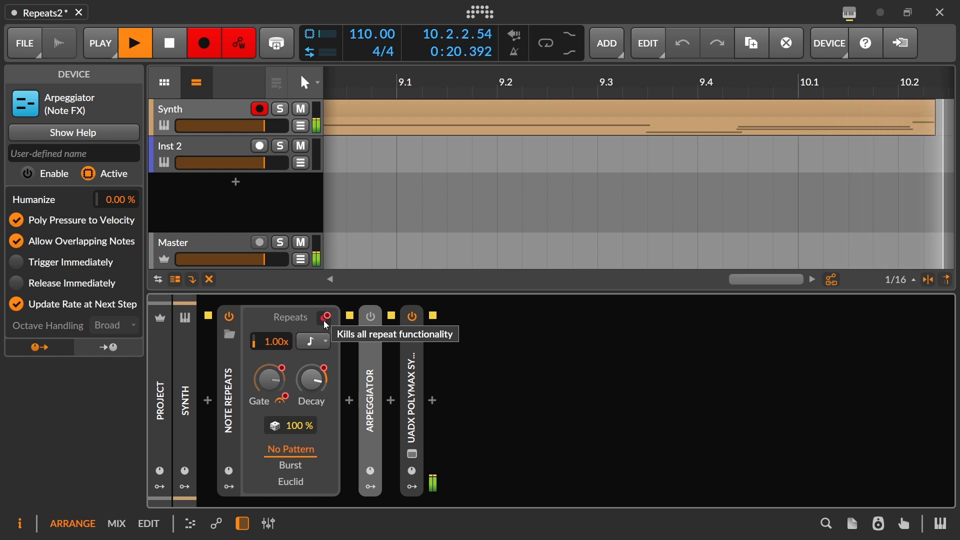
click(325, 317)
drag(270, 380, 312, 367)
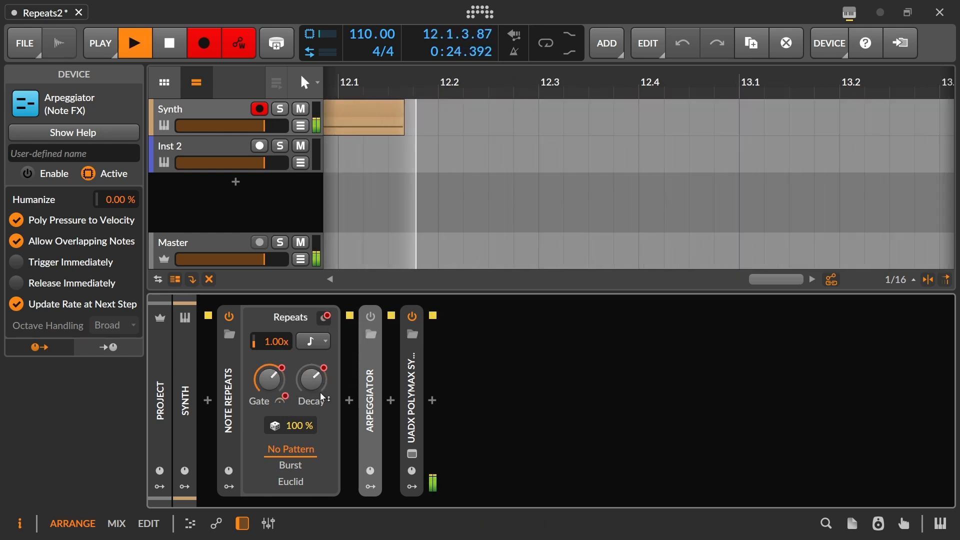
drag(295, 426, 296, 434)
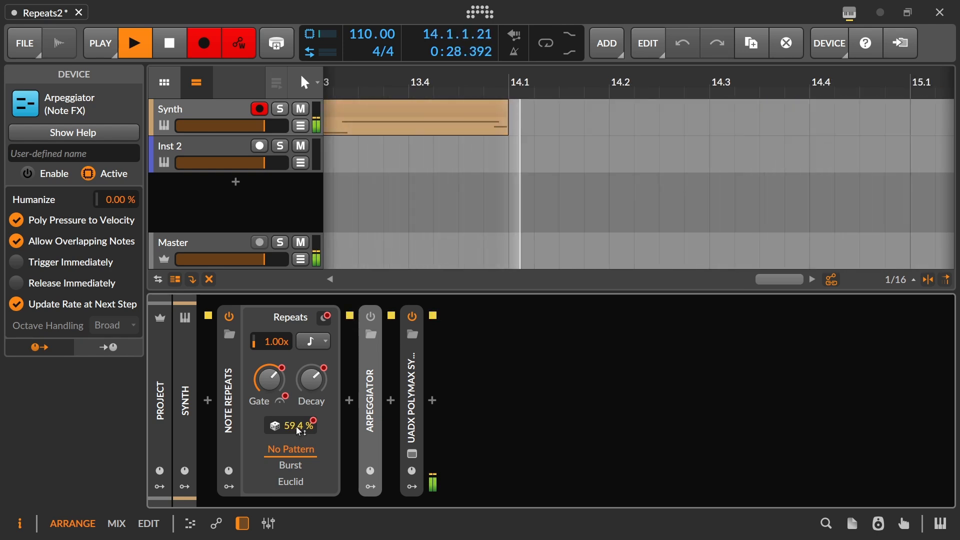
key(space)
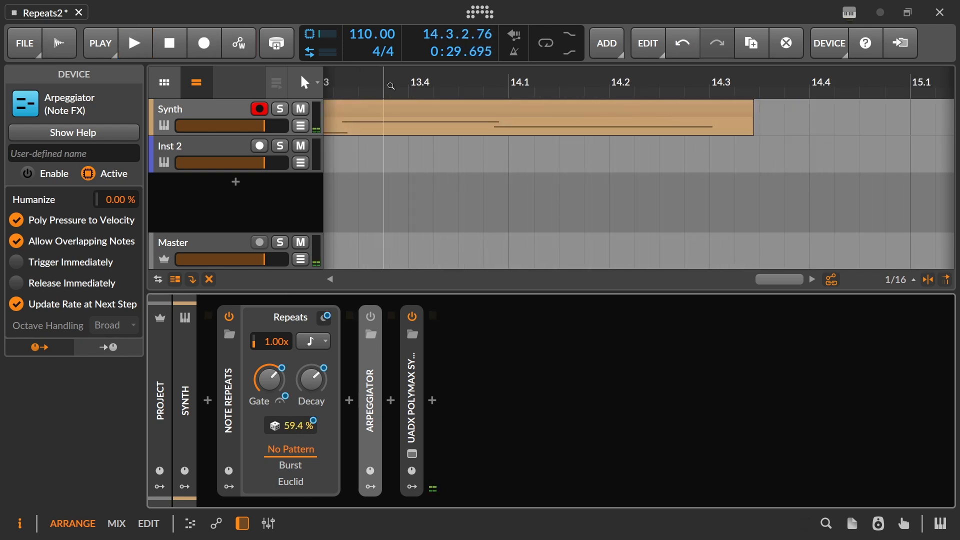
Arm the Inst 2 track and record the Synth track's repeated notes into it from the start, without writing automation.
drag(470, 88, 457, 71)
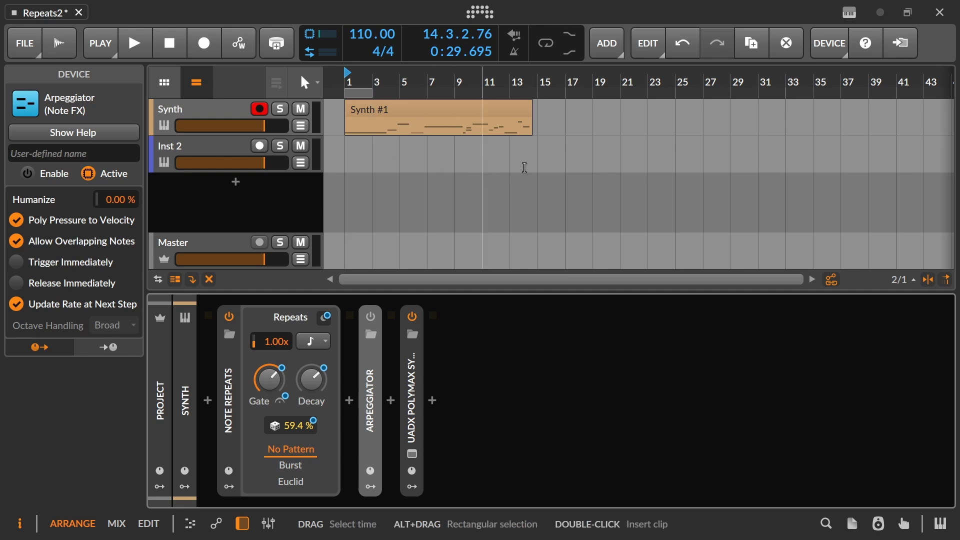
click(236, 149)
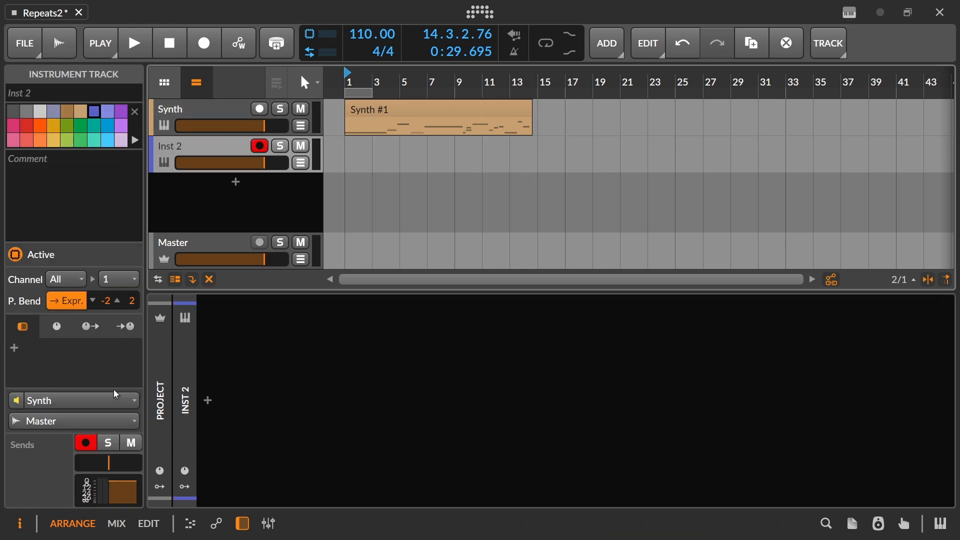
click(204, 49)
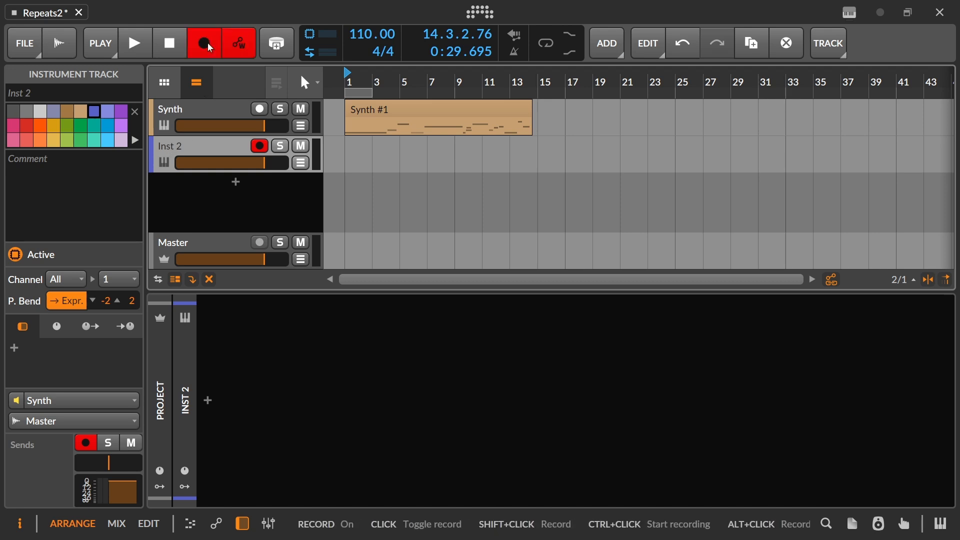
click(137, 50)
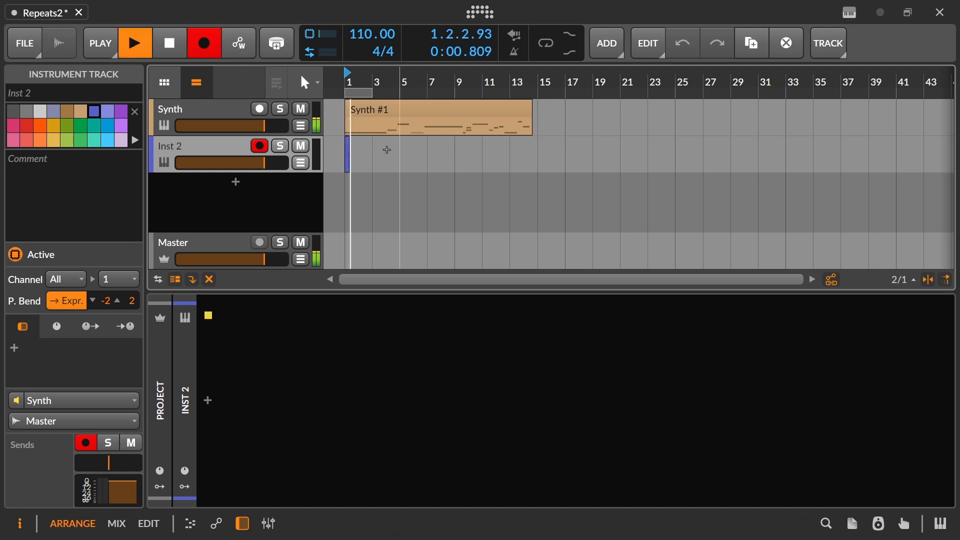
drag(357, 75, 441, 191)
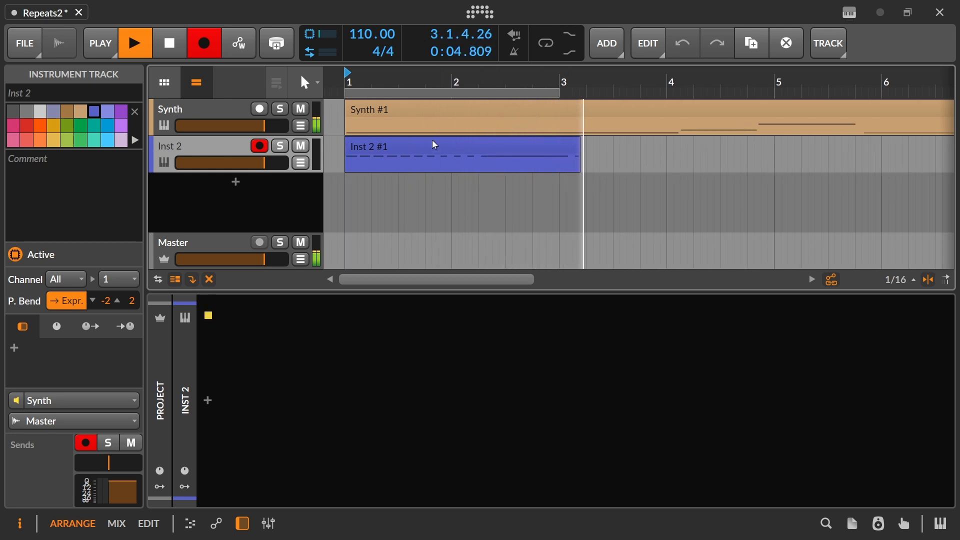
key(minus)
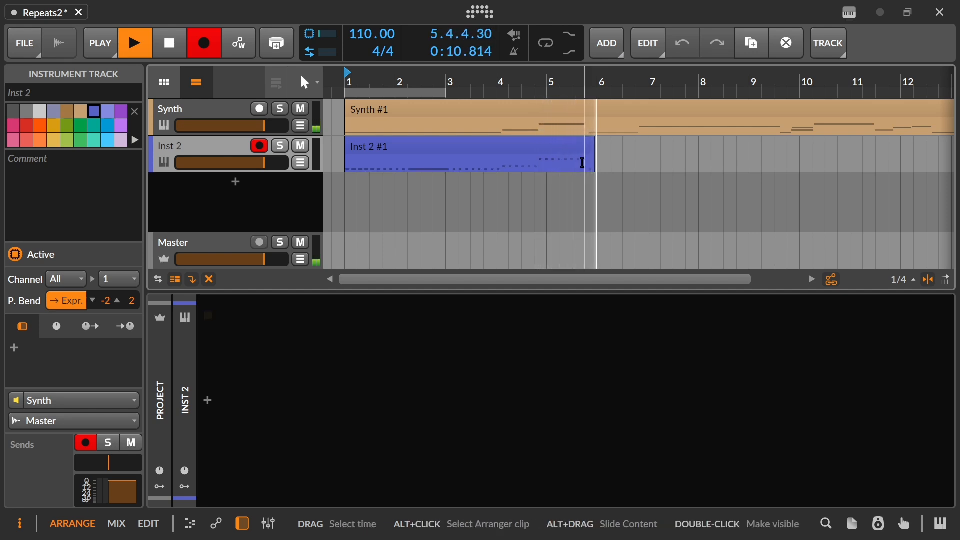
scroll(601, 75, down, 2)
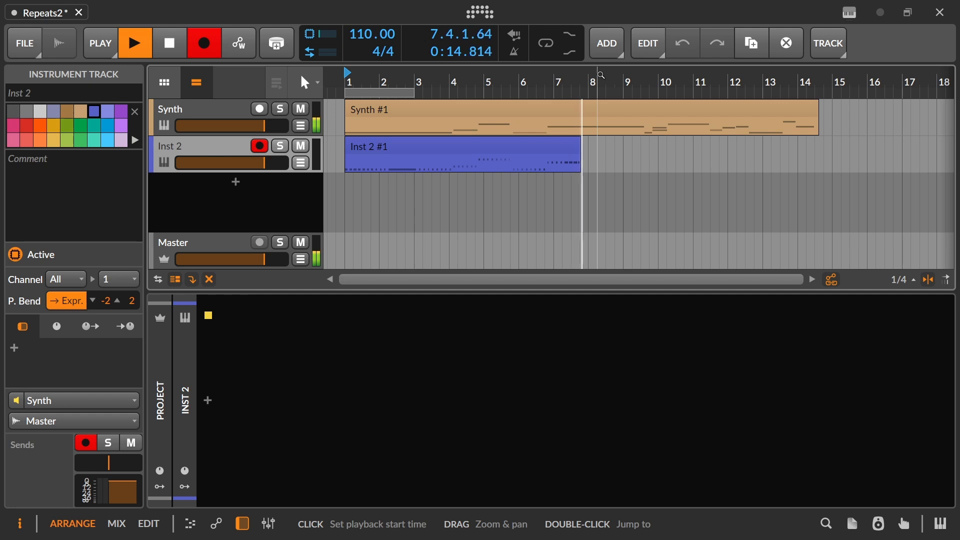
click(229, 106)
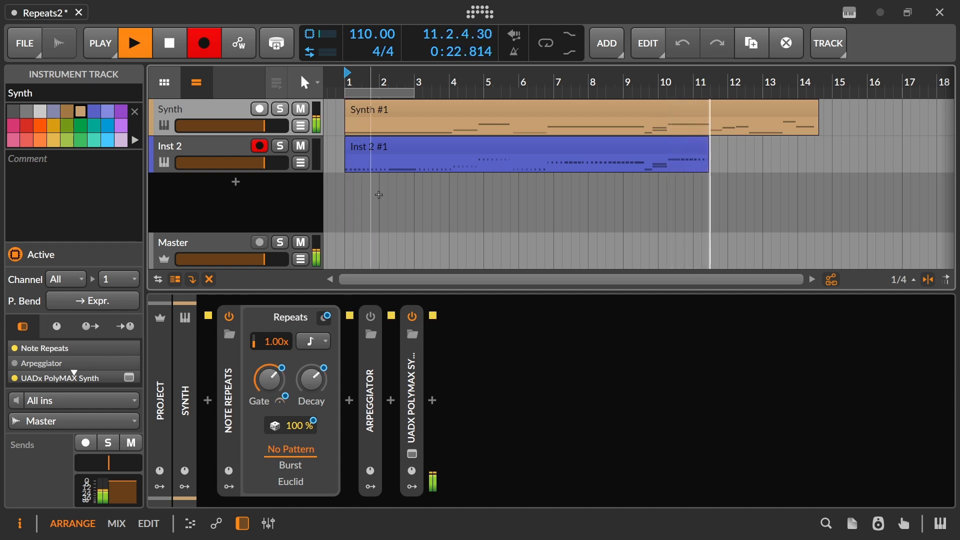
key(space)
Open the recorded Inst 2 clip in an enlarged note editor and examine its repeated notes and velocities.
click(425, 156)
click(301, 163)
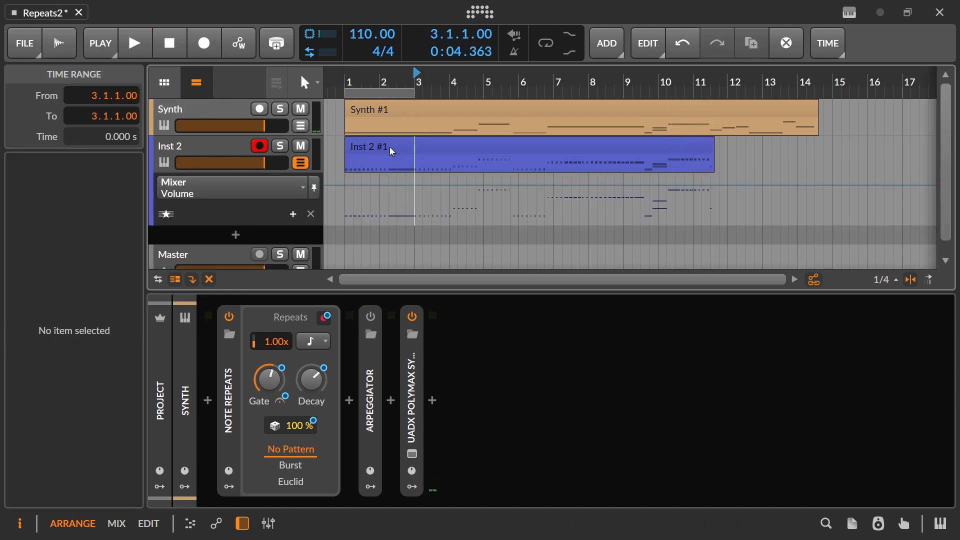
double_click(391, 148)
drag(281, 353, 282, 169)
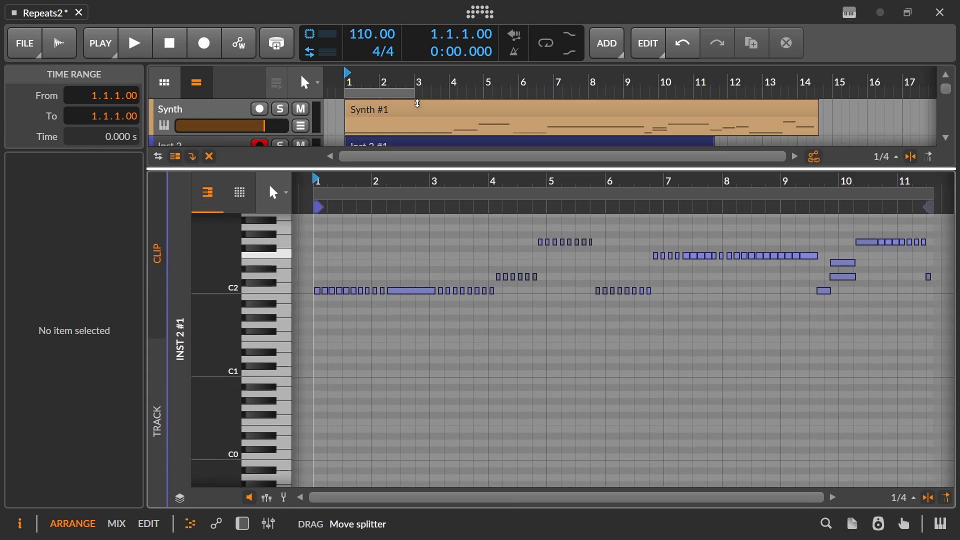
click(284, 498)
click(283, 498)
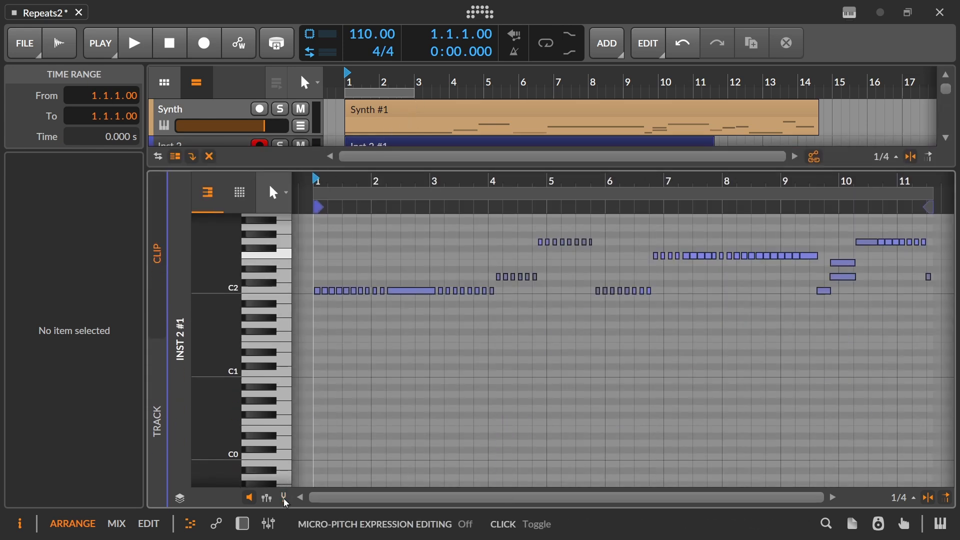
click(267, 498)
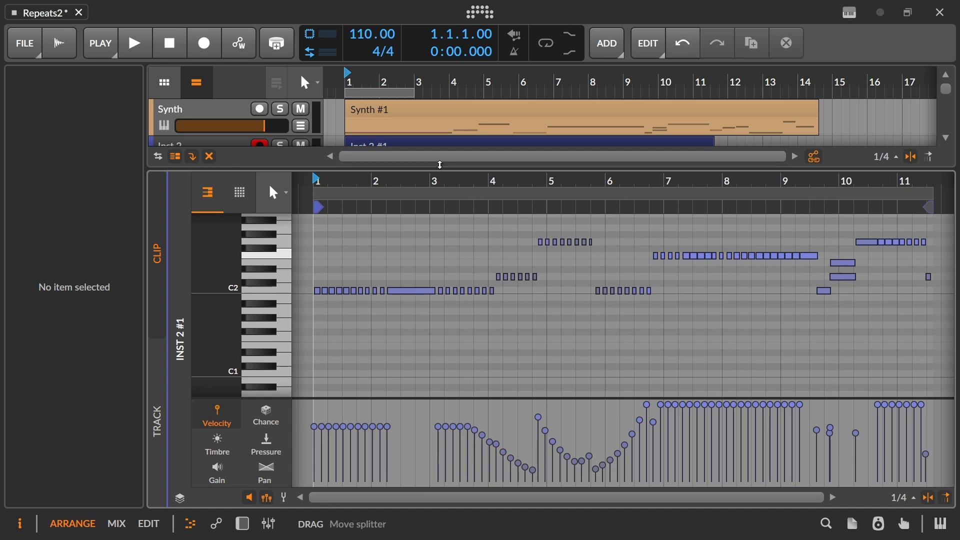
Return to the Synth track's device chain and clear the recorded clips along with the Inst 2 track.
drag(440, 165, 440, 305)
click(209, 149)
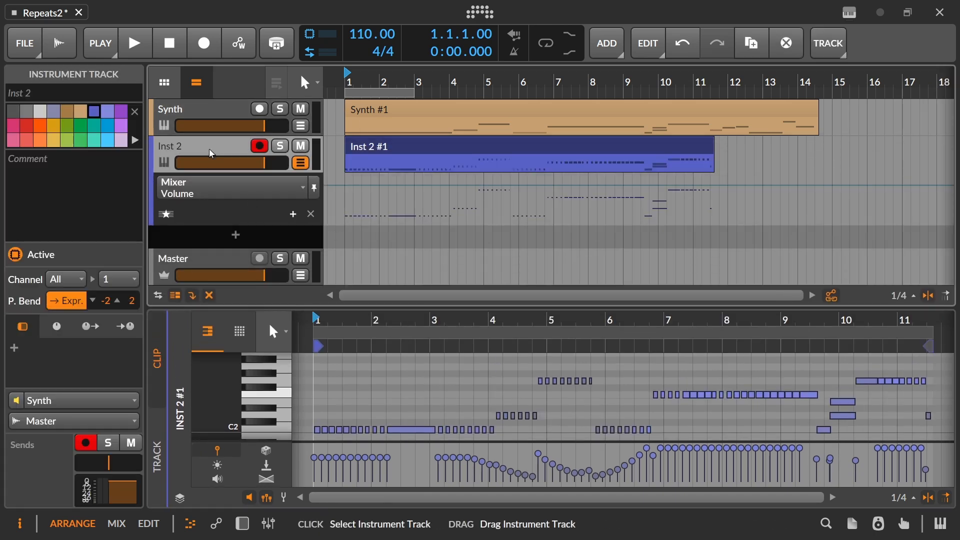
key(d)
click(233, 109)
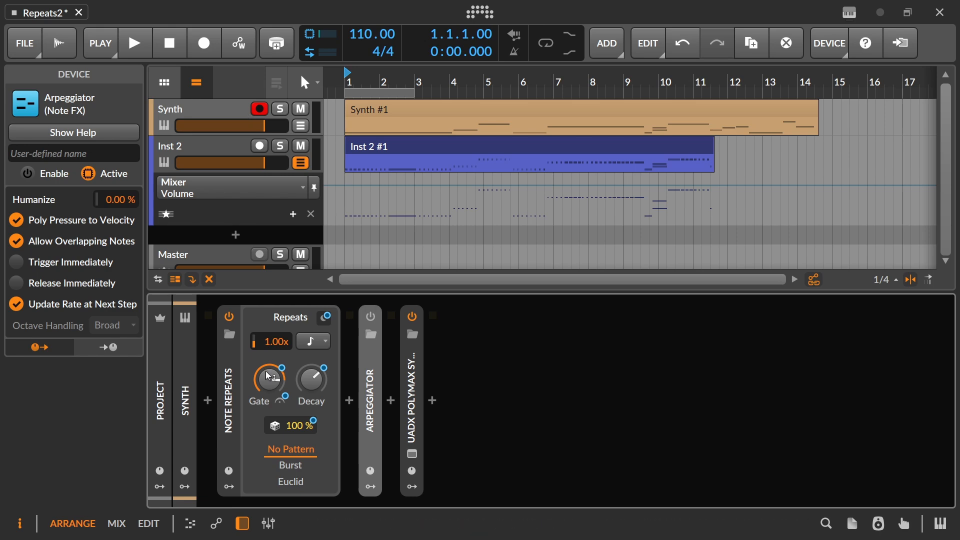
click(370, 111)
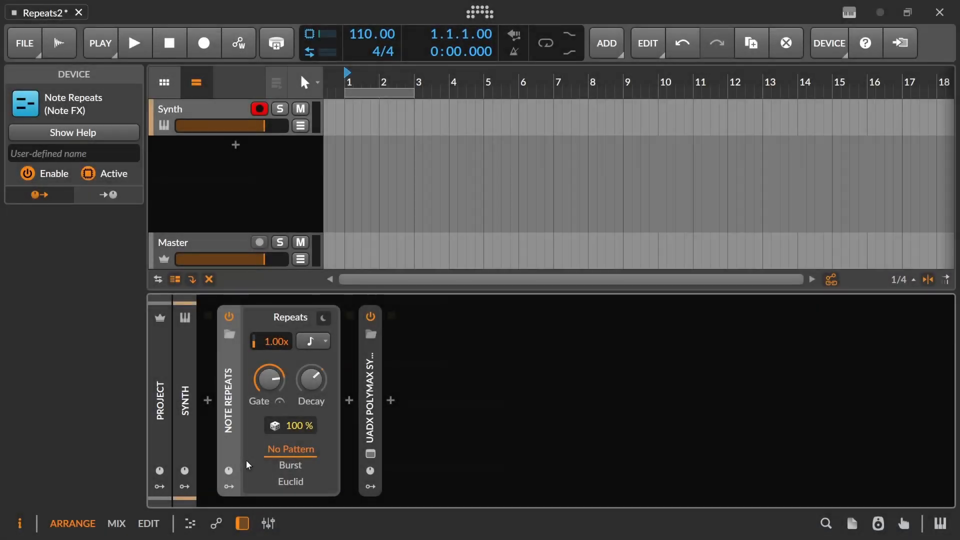
Switch Note Repeats through the Burst and Euclid modes and read the device help's description of the pattern modes.
click(291, 467)
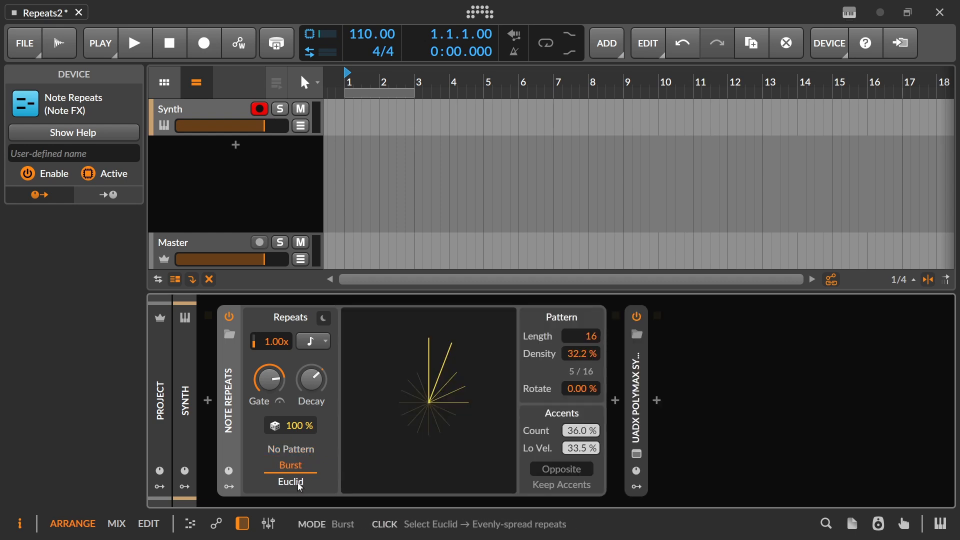
click(295, 484)
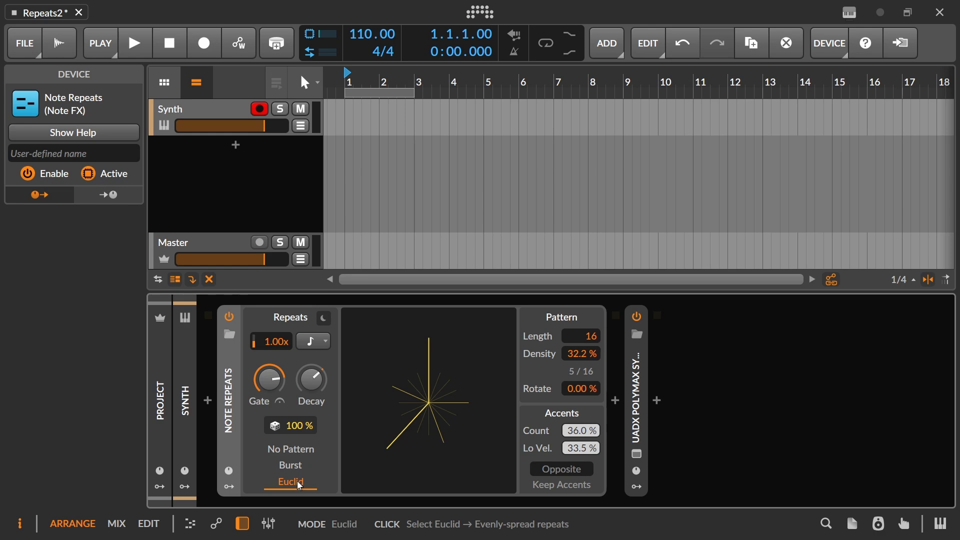
click(121, 134)
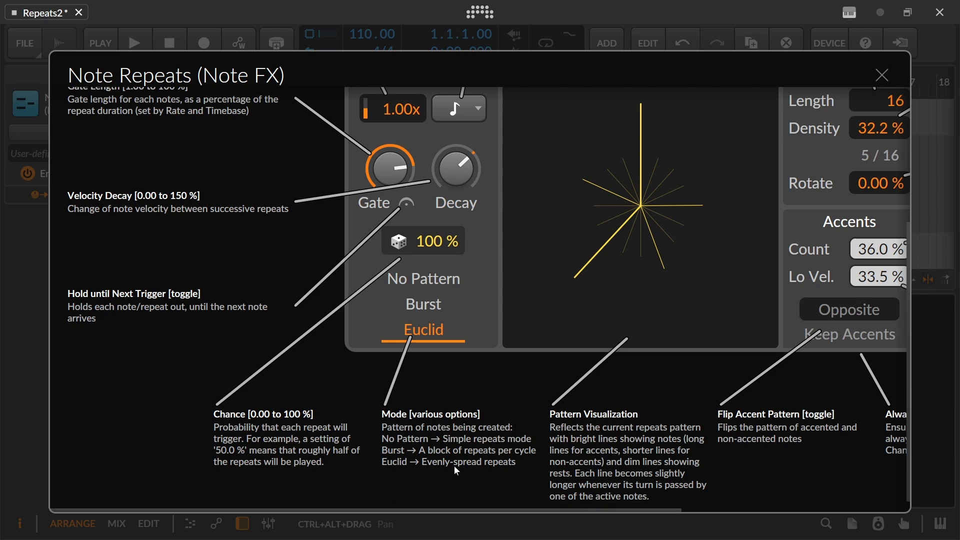
click(599, 356)
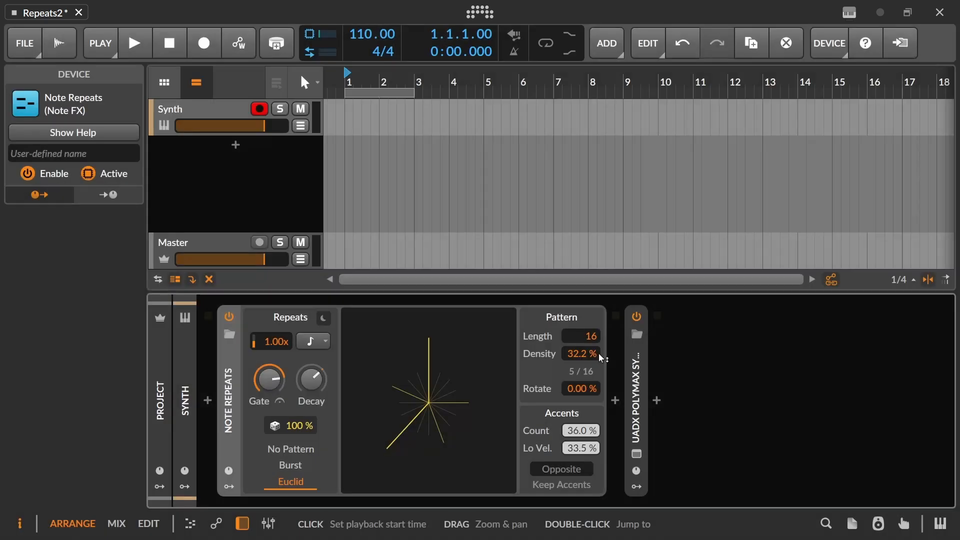
Use the Burst mode with a pattern length of 4 and a density of 100%.
click(284, 466)
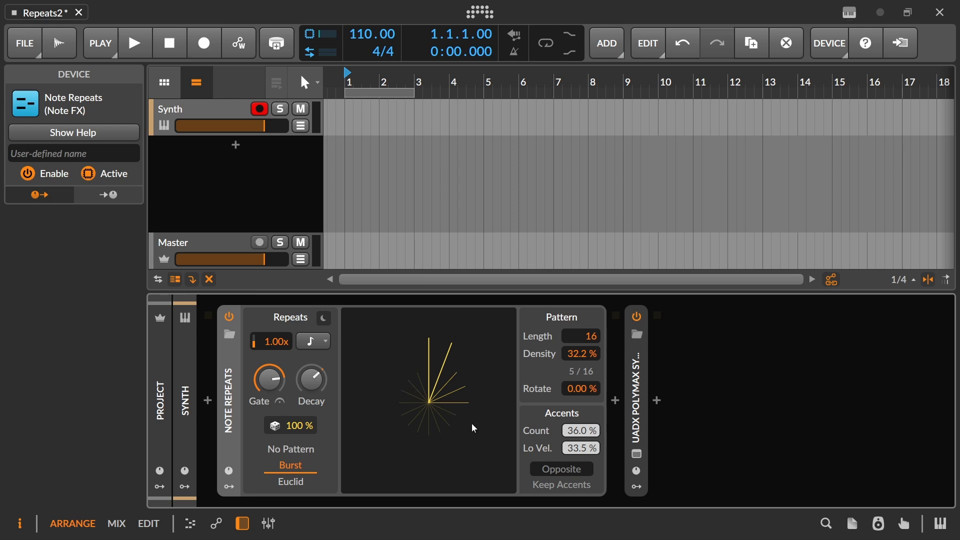
drag(586, 342, 586, 402)
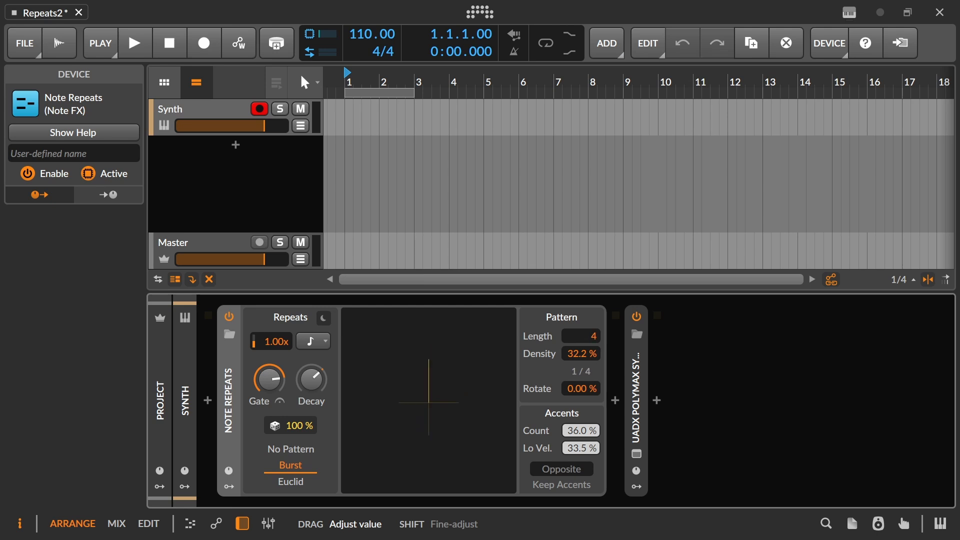
drag(587, 343, 587, 343)
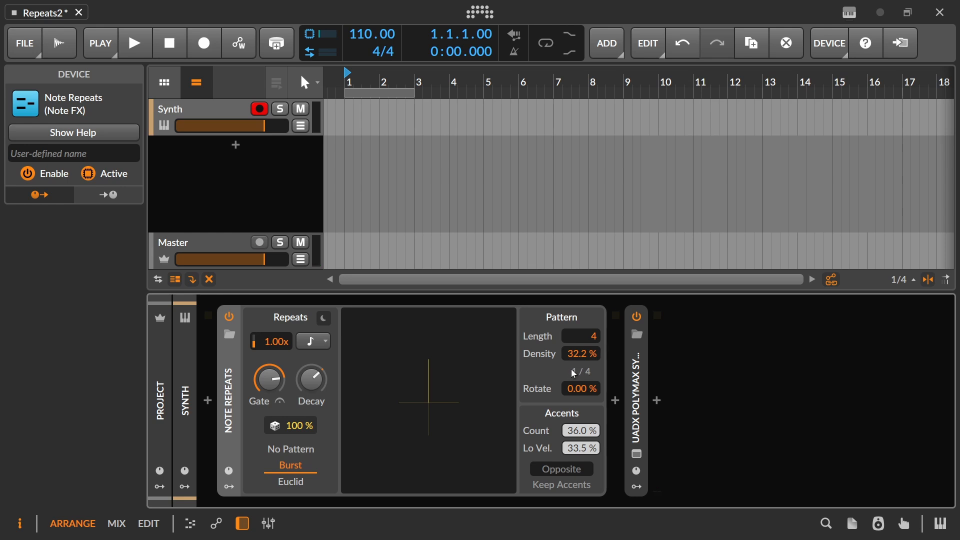
mouse_move(579, 360)
mouse_down()
mouse_move(578, 336)
mouse_move(578, 349)
mouse_up()
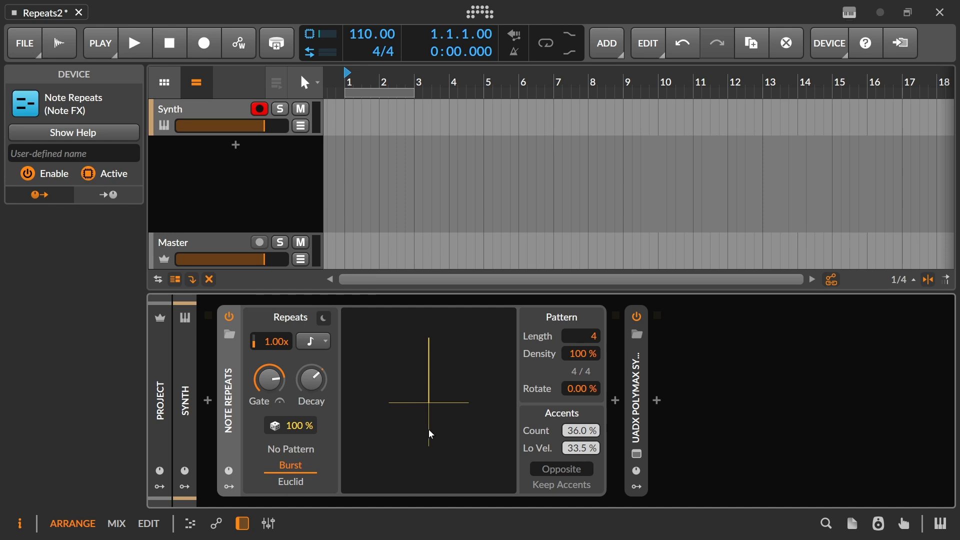
Try a higher accent Count, settle it at 71.4%, and lower the accents' Lo Vel. to 18.9%.
drag(581, 430, 581, 356)
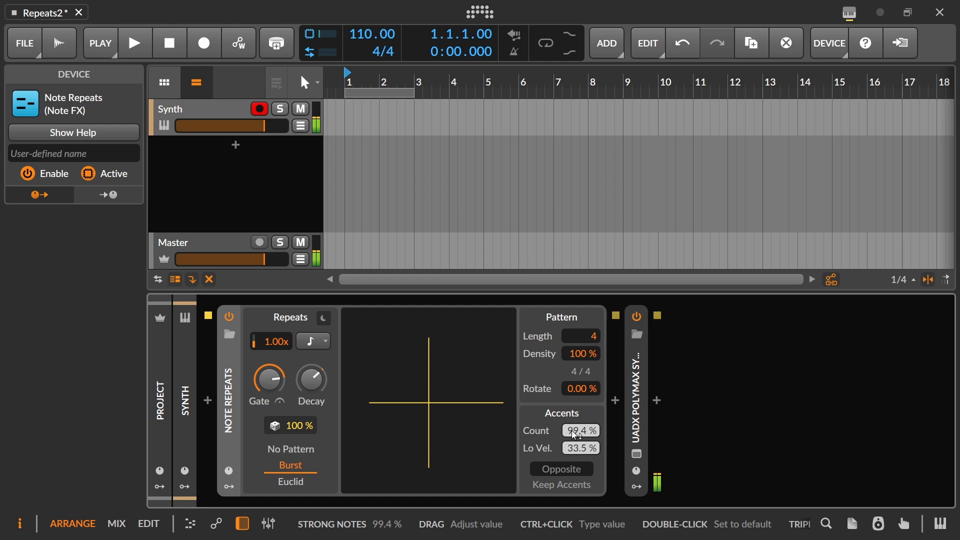
drag(575, 435, 576, 462)
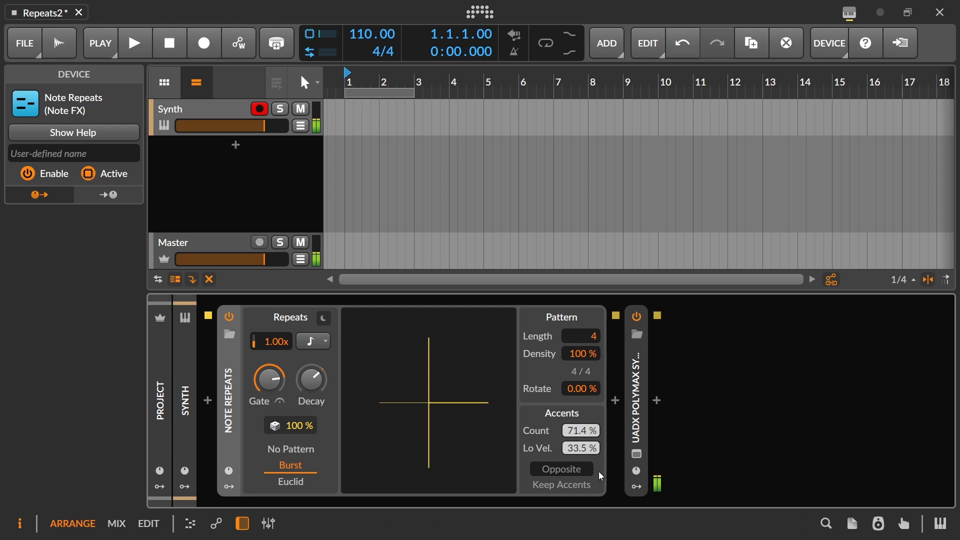
mouse_move(574, 454)
mouse_down()
mouse_move(573, 487)
mouse_move(575, 438)
mouse_up()
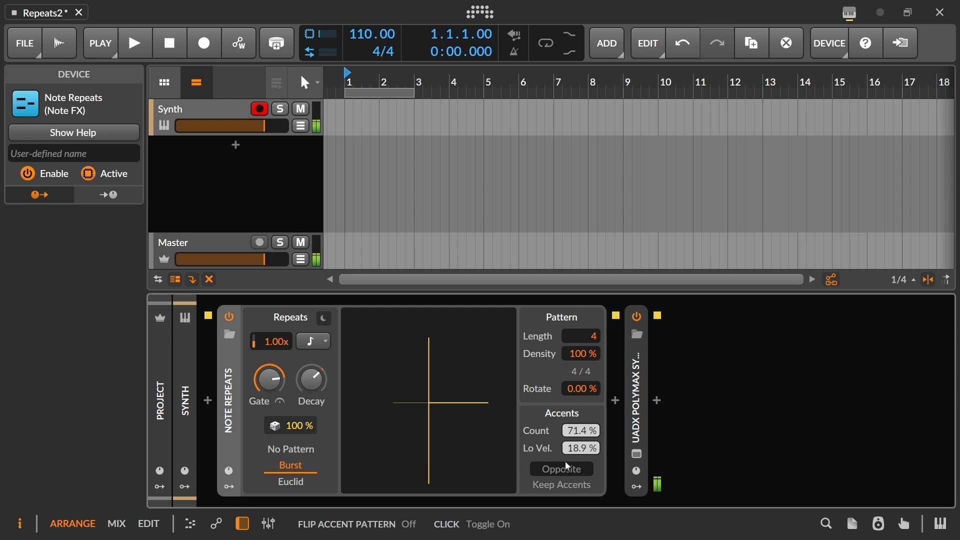
Try the Opposite and Keep Accents options one after the other, switching each off again.
click(564, 470)
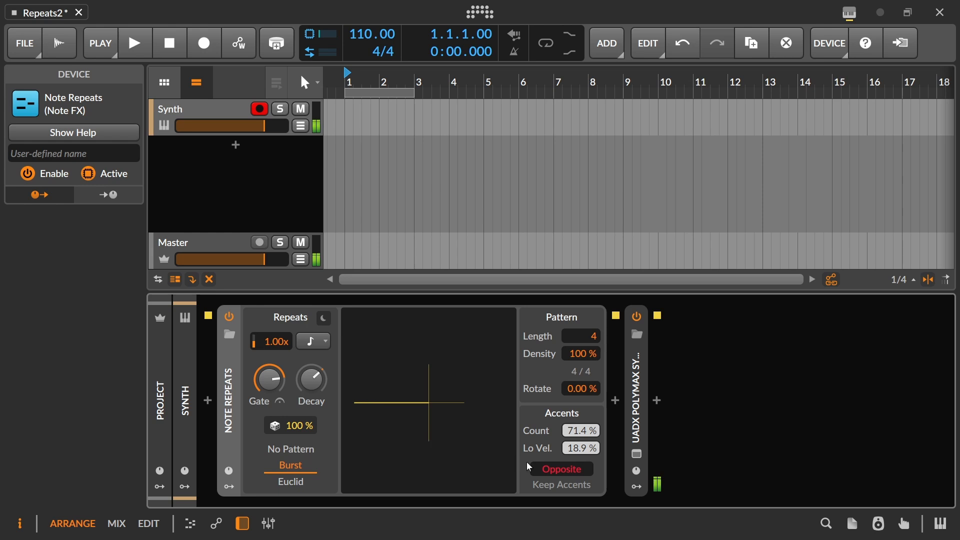
click(538, 469)
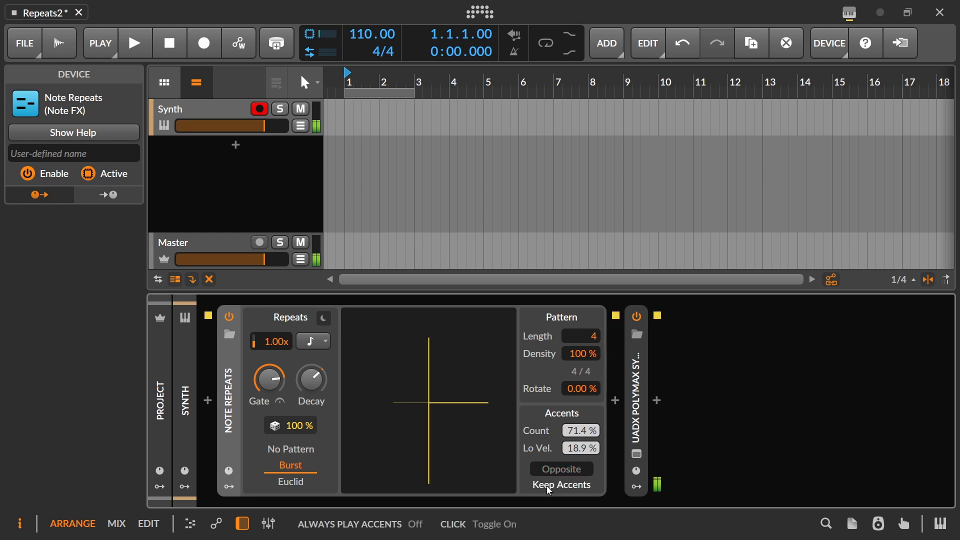
click(548, 485)
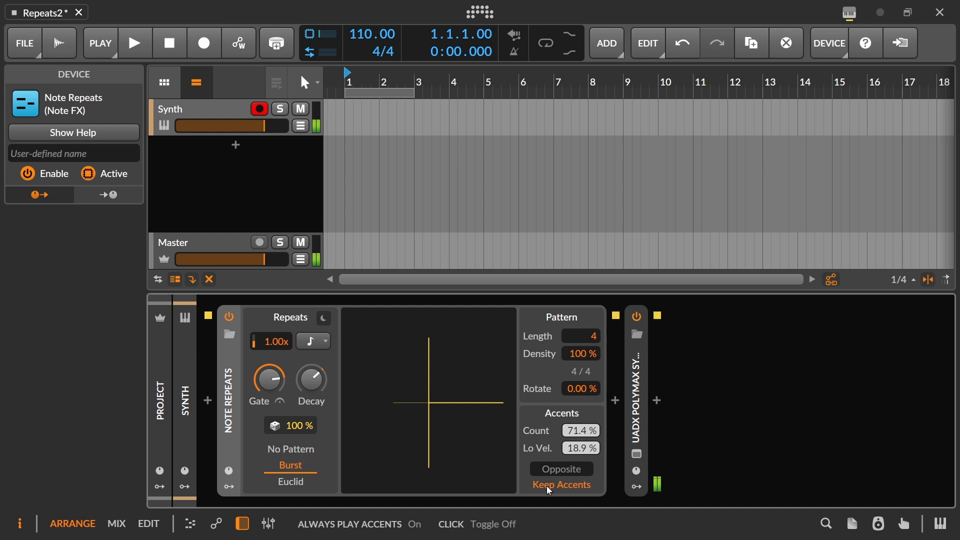
click(547, 486)
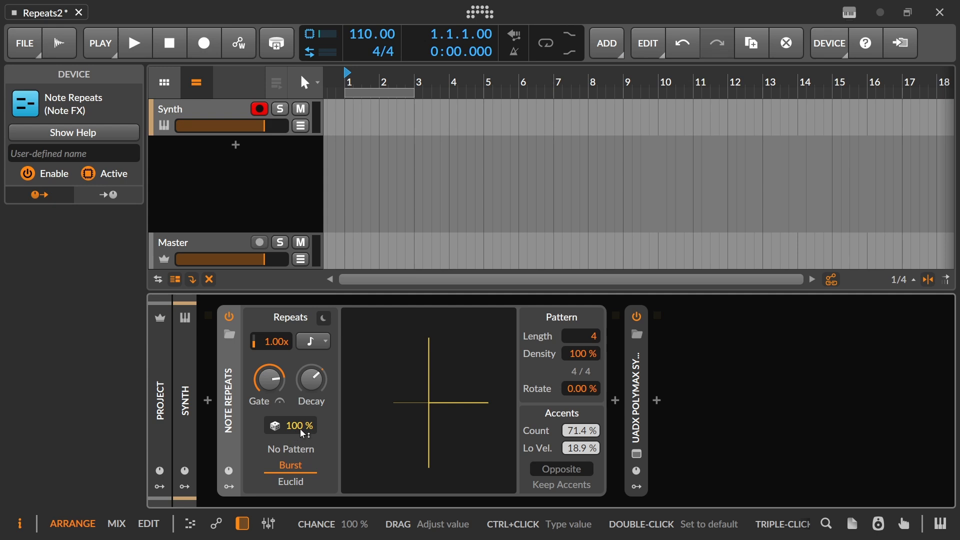
Lower the repeat chance to 20.6% and turn on Keep Accents.
drag(300, 428, 300, 448)
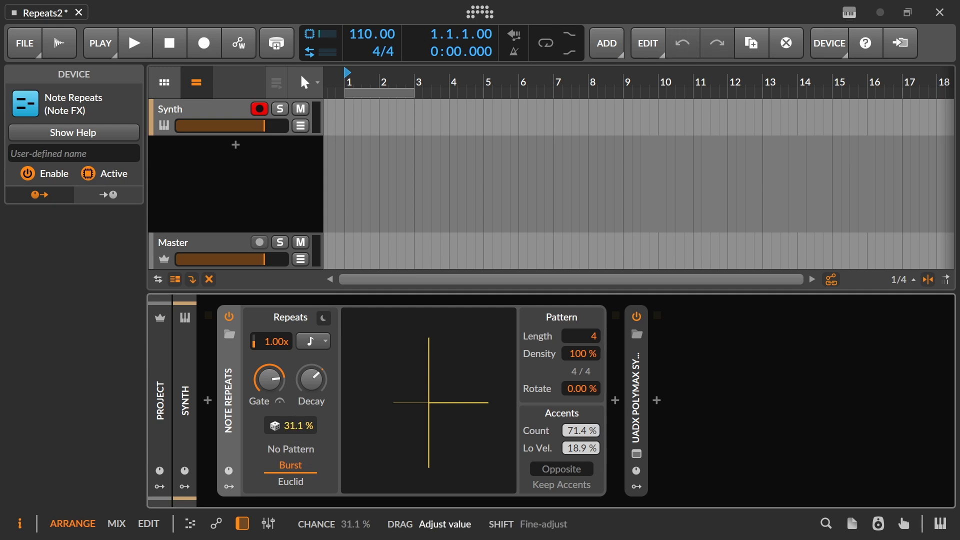
drag(300, 447, 300, 448)
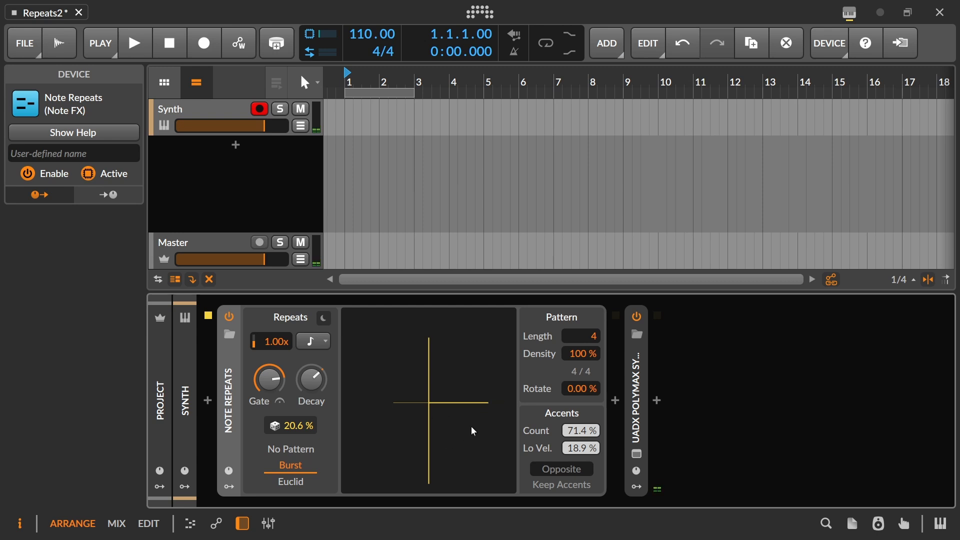
click(541, 489)
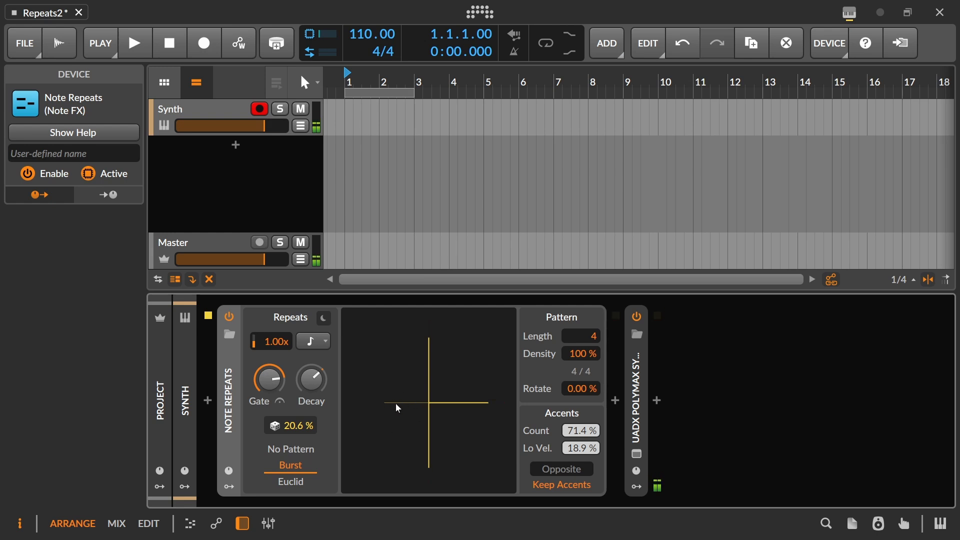
Raise the chance to 55.7% and Lo Vel. to 44.6% with Keep Accents on, and turn that option off.
drag(291, 425, 291, 422)
drag(295, 425, 295, 415)
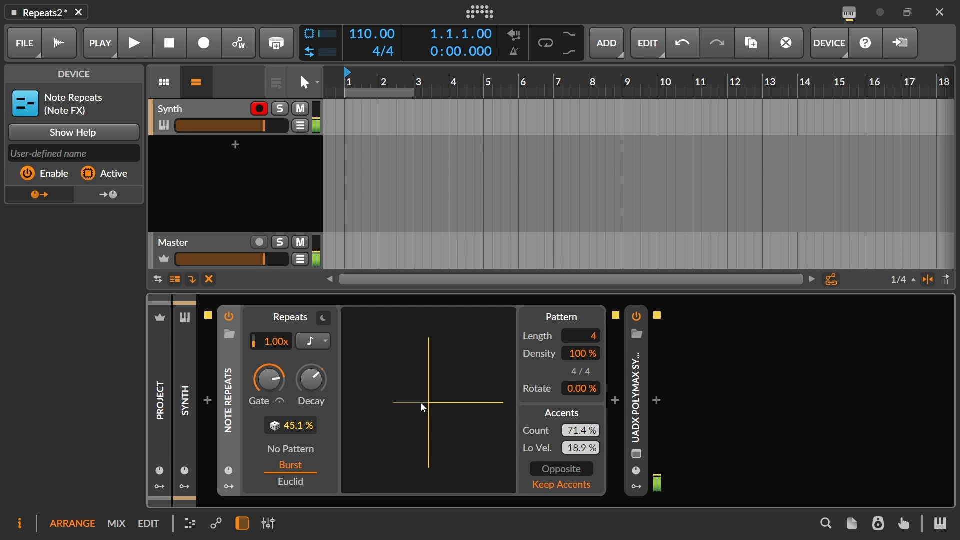
scroll(578, 452, up, 10)
drag(292, 425, 291, 405)
drag(579, 448, 580, 429)
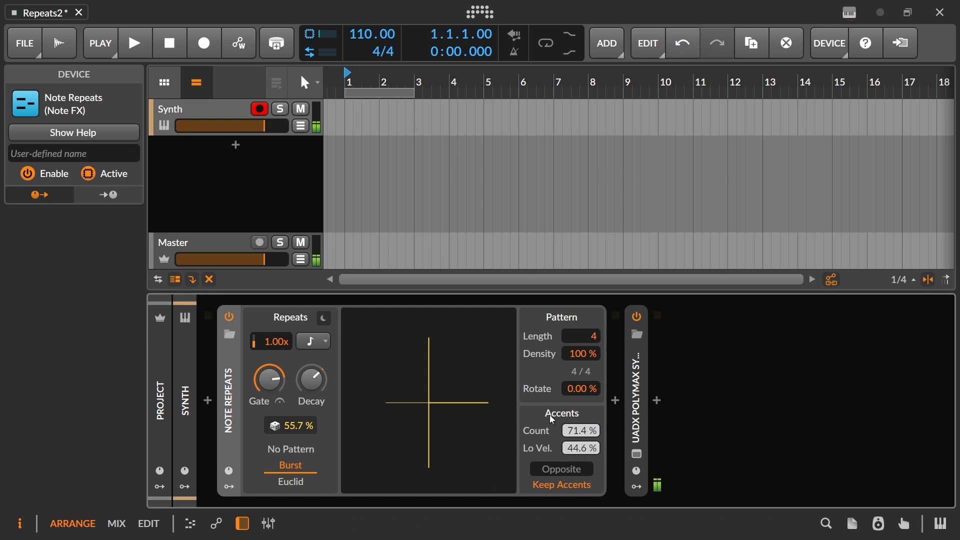
click(580, 486)
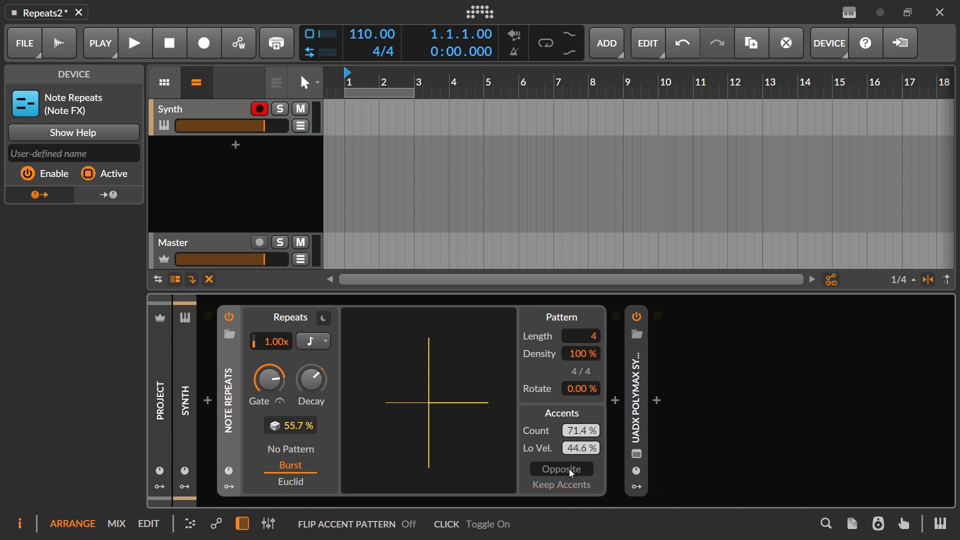
Set the burst pattern to a length of 8 with 75.7% density and reset the chance to 100%.
drag(595, 341, 595, 320)
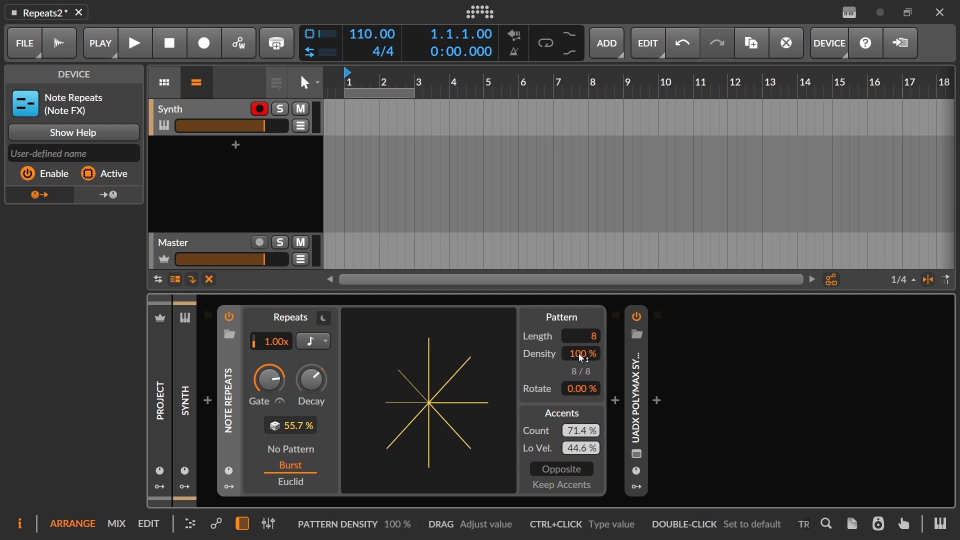
drag(585, 360, 586, 378)
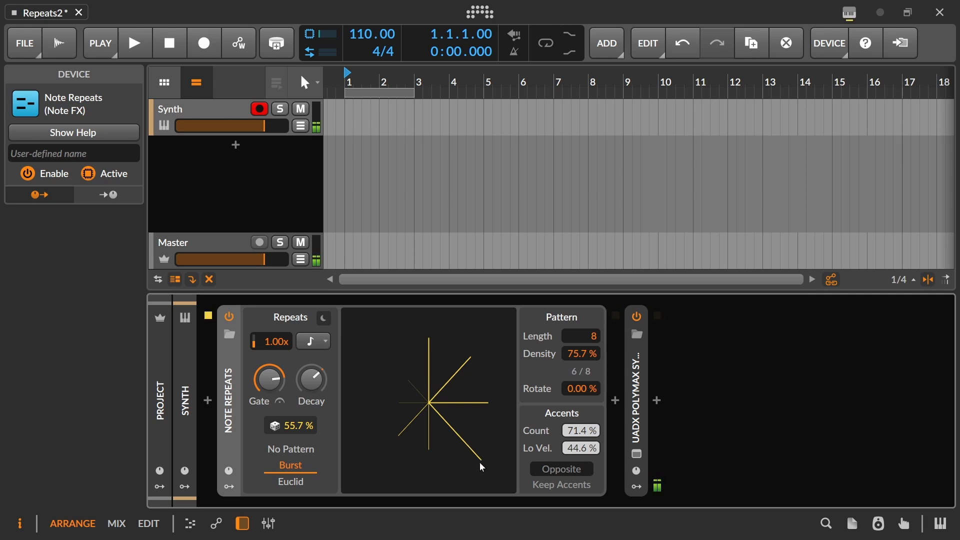
double_click(289, 426)
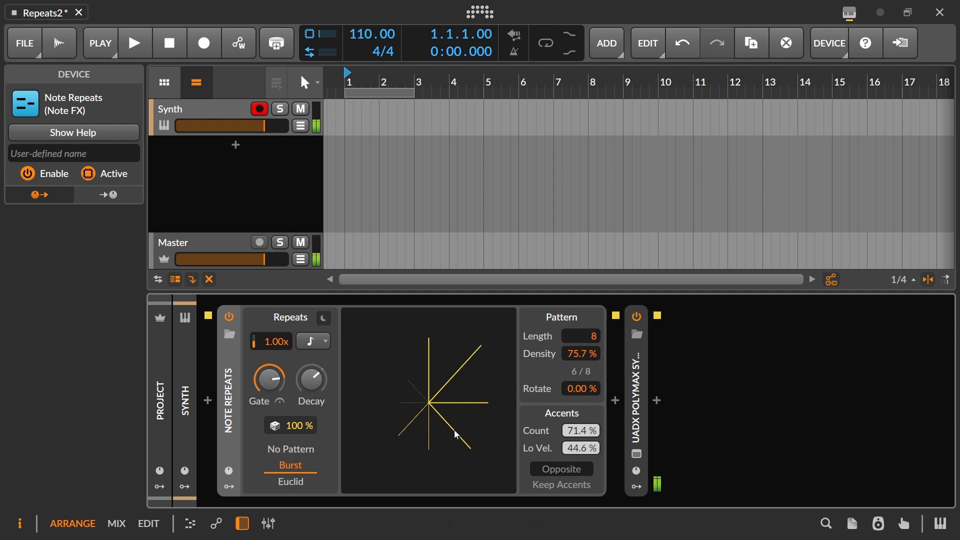
Set the accent Count to 50.3% and Lo Vel. to 50.9%, and try the 16th note timebase.
drag(581, 448, 576, 468)
click(323, 341)
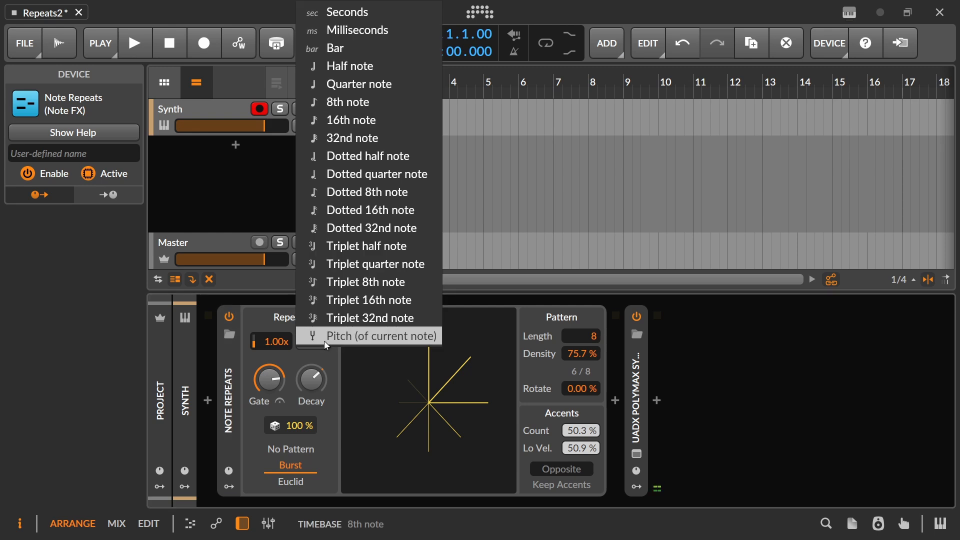
click(376, 121)
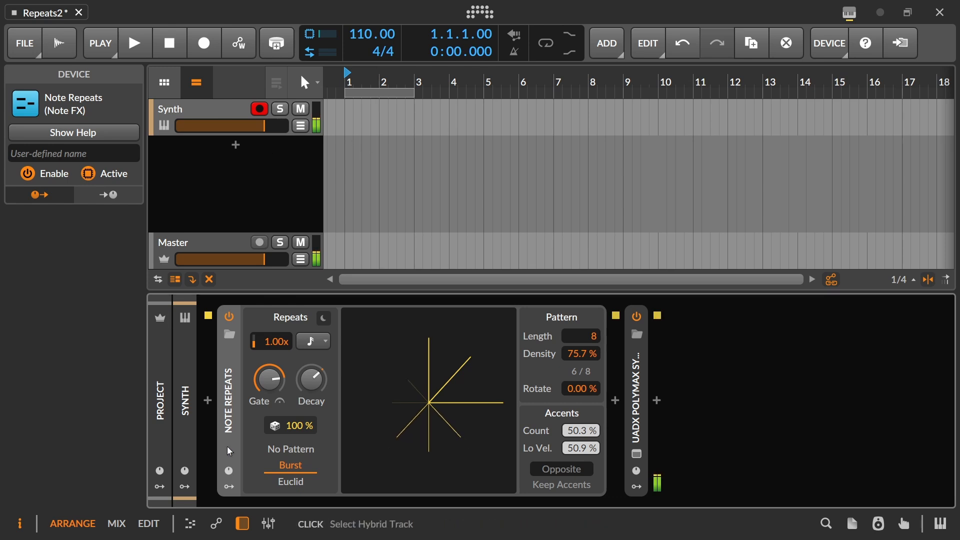
Lower the repeat chance to 78.6% and set the accents' Lo Vel. to 52.6%.
drag(302, 426, 302, 443)
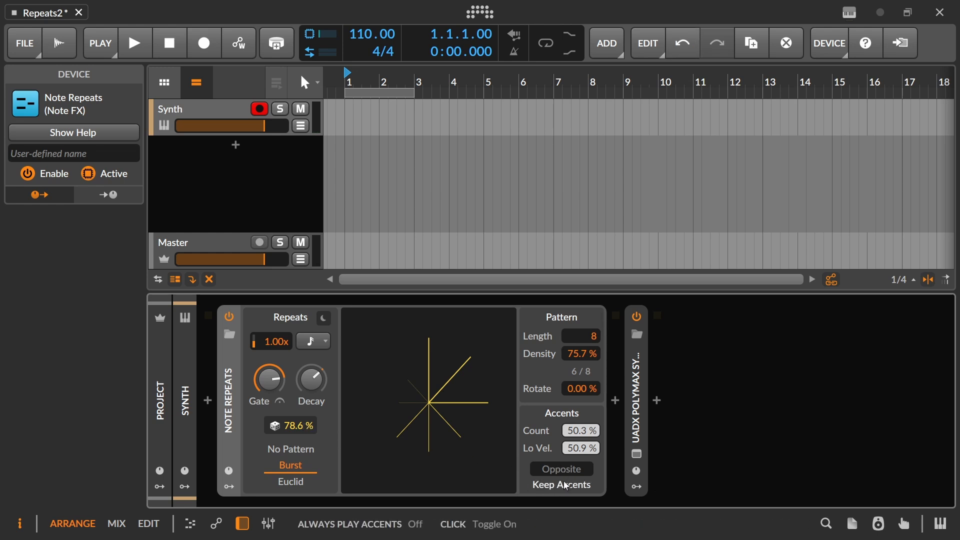
drag(575, 447, 575, 444)
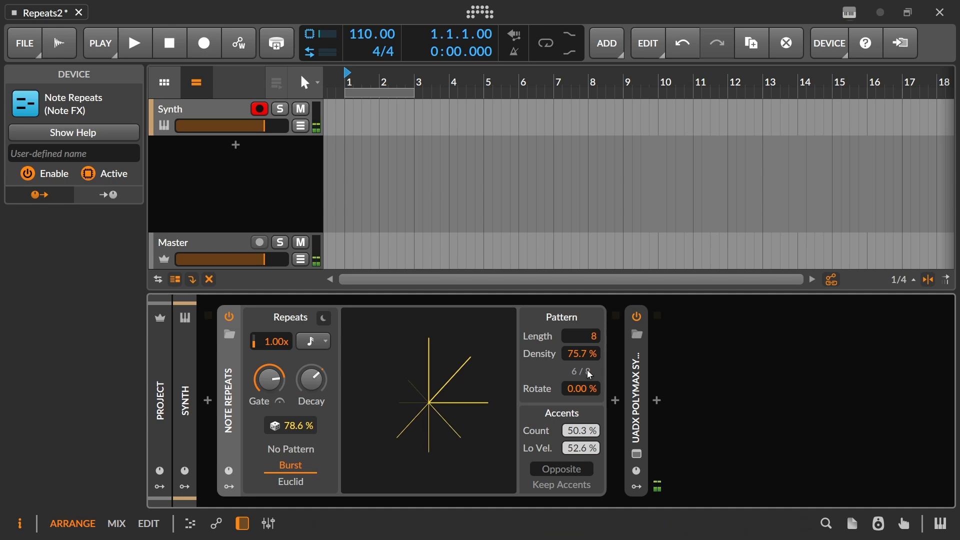
Try rotating the burst pattern to 97.1%, reset the rotation, and set Rotate to 27.4%.
drag(588, 391, 577, 307)
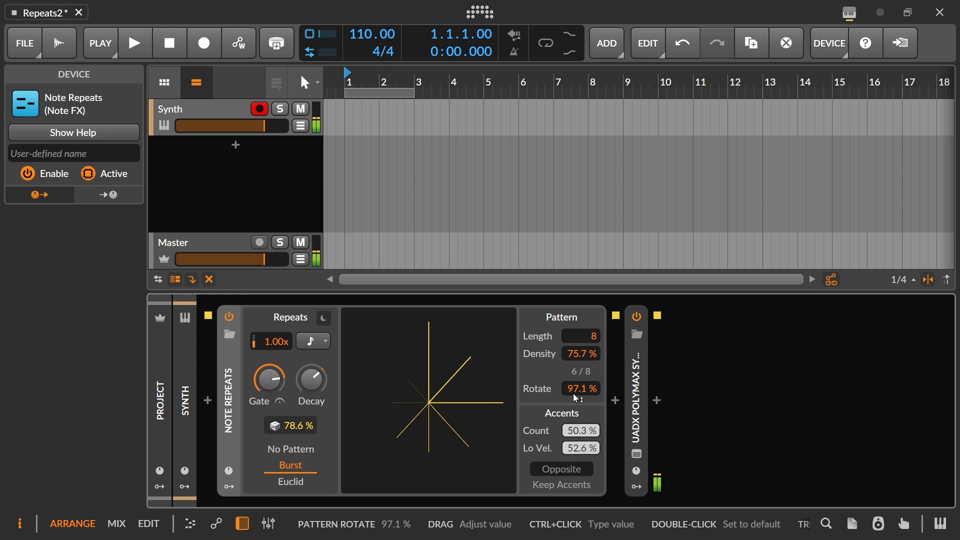
double_click(573, 393)
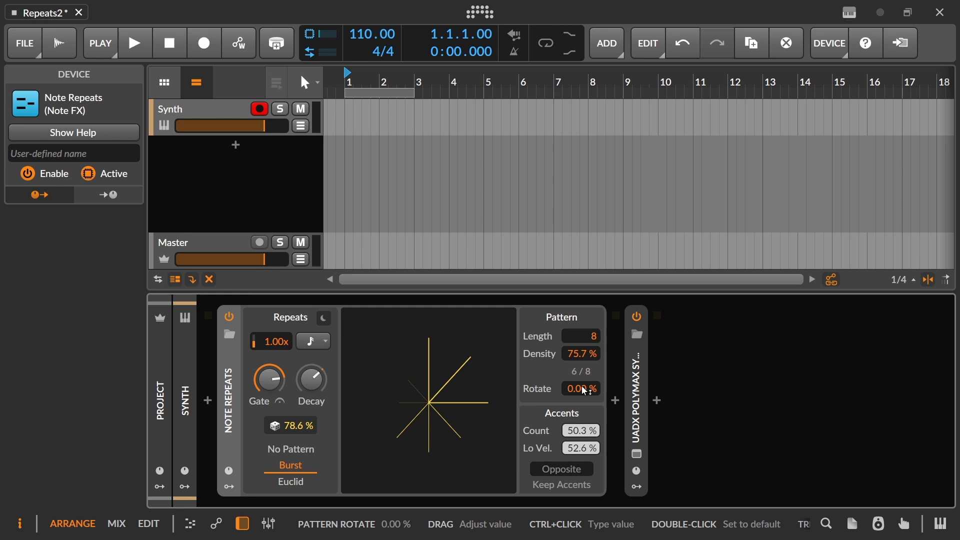
drag(580, 386, 581, 355)
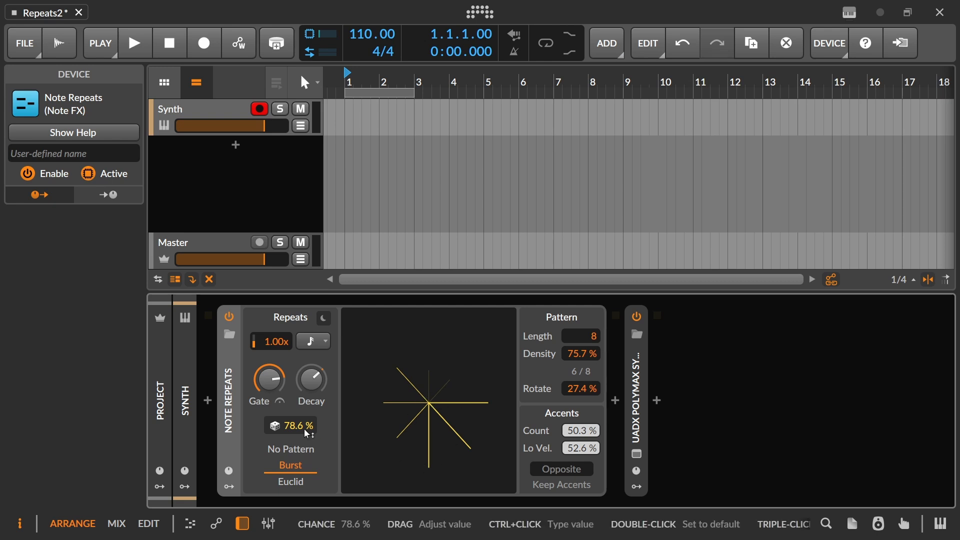
Reset the chance to 100% and switch to the Euclid mode with a density of 33.3%.
double_click(275, 433)
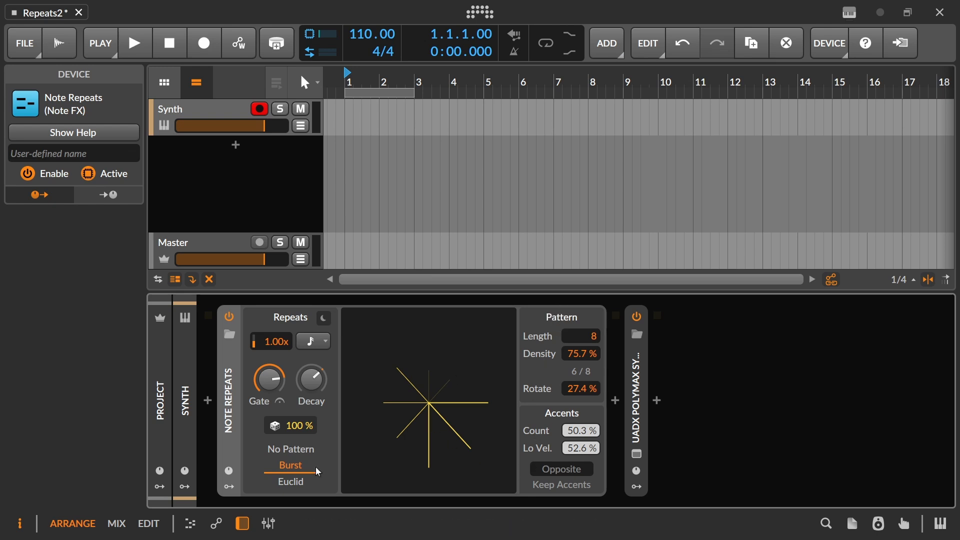
click(281, 482)
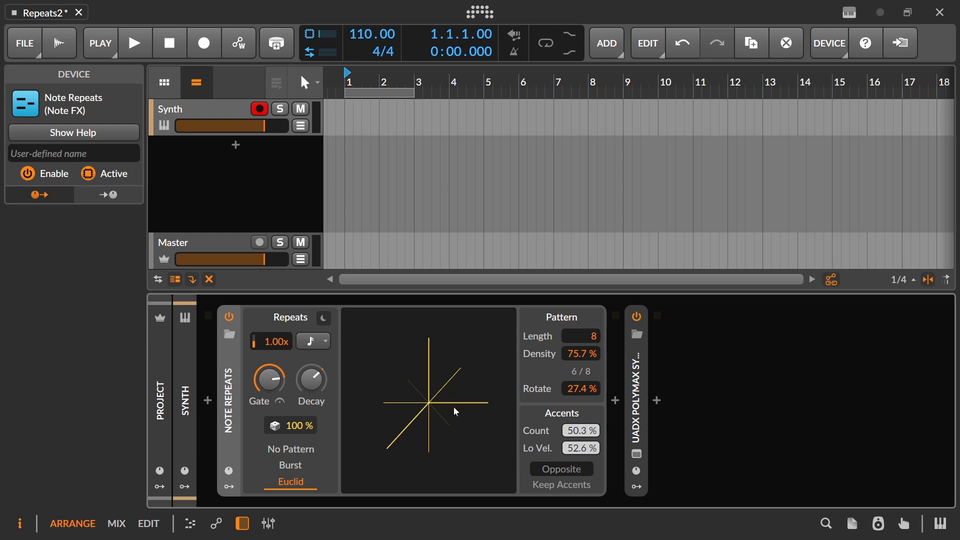
drag(581, 354, 591, 398)
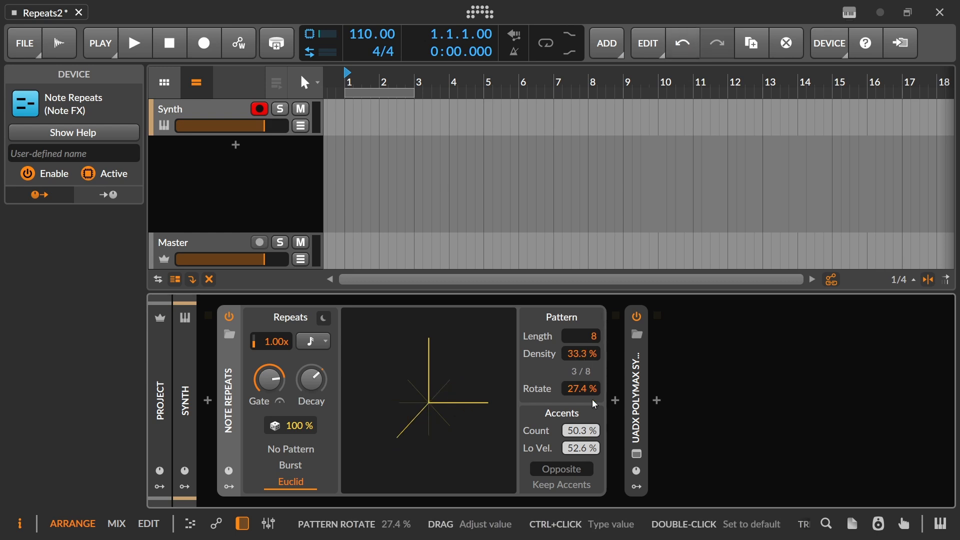
Reset the pattern's Rotate to 0.00%, the accent Count to 33.3% and Lo Vel. to 80.0%.
double_click(585, 390)
double_click(585, 431)
double_click(587, 447)
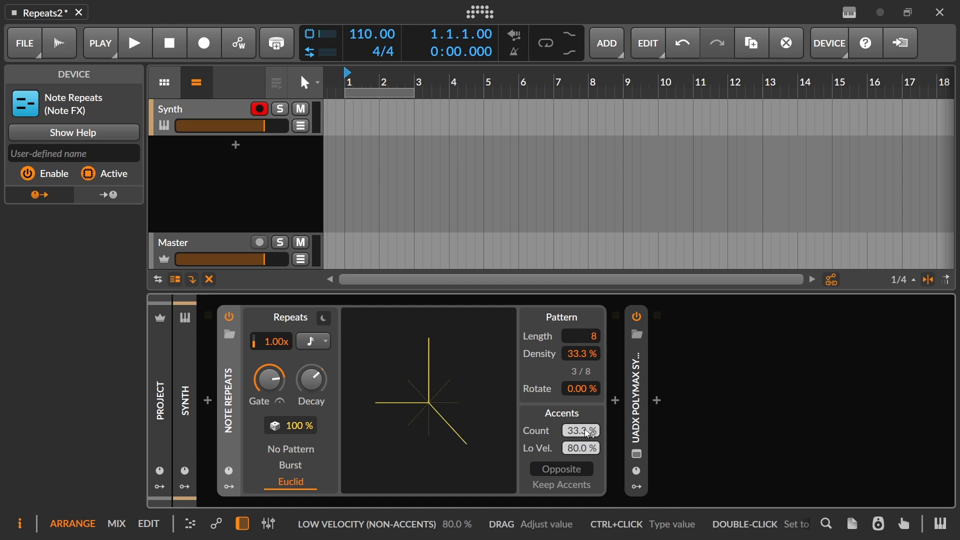
Set the Euclid pattern's Length to 16 and Density to 25.6%, trying Rotate at 8.00% and returning it to 0.00%.
double_click(582, 336)
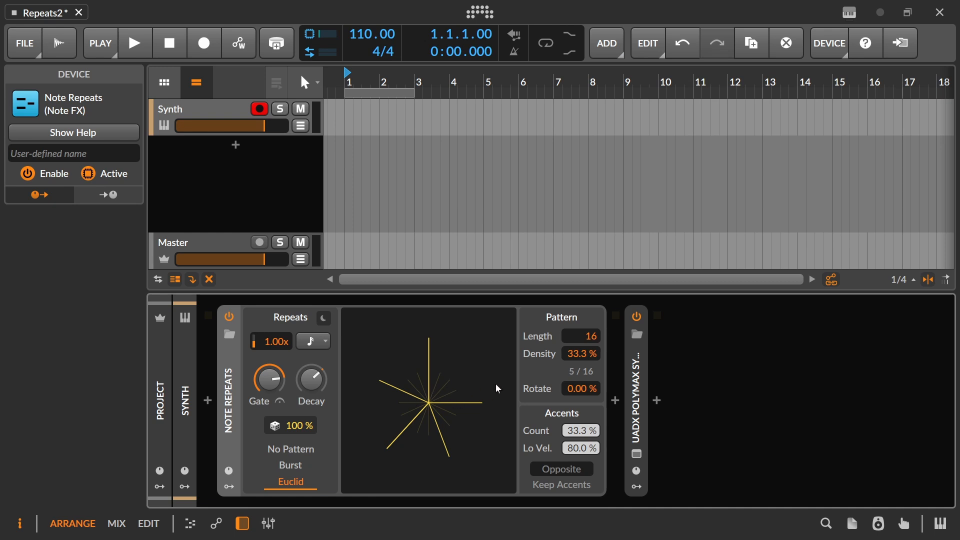
mouse_move(580, 354)
mouse_down()
mouse_move(580, 375)
mouse_move(578, 355)
mouse_up()
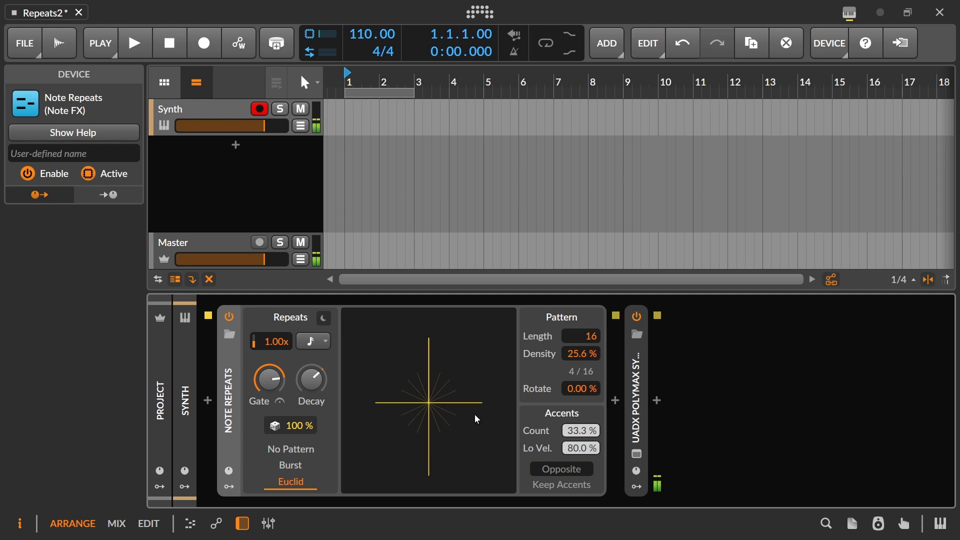
drag(579, 395, 579, 396)
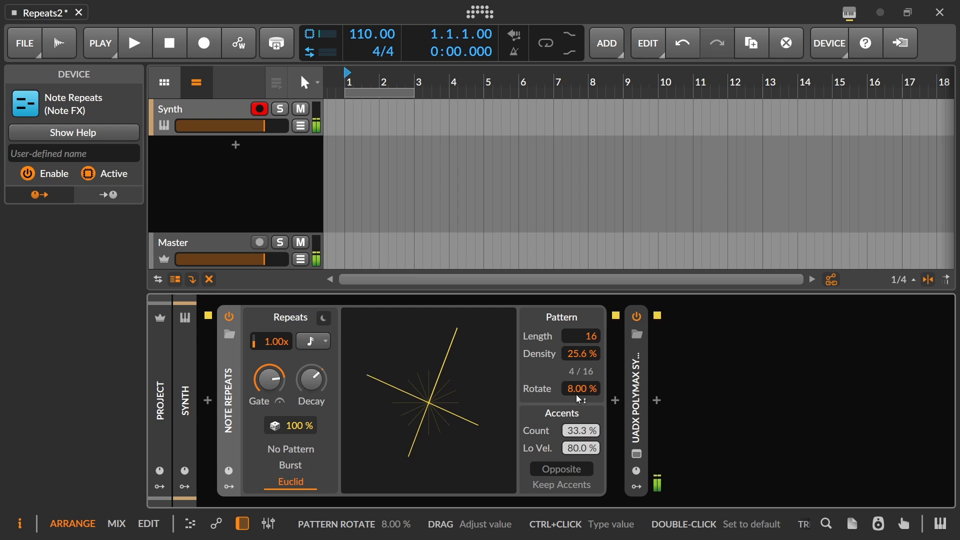
mouse_move(576, 394)
mouse_down()
mouse_move(576, 402)
mouse_move(576, 393)
mouse_up()
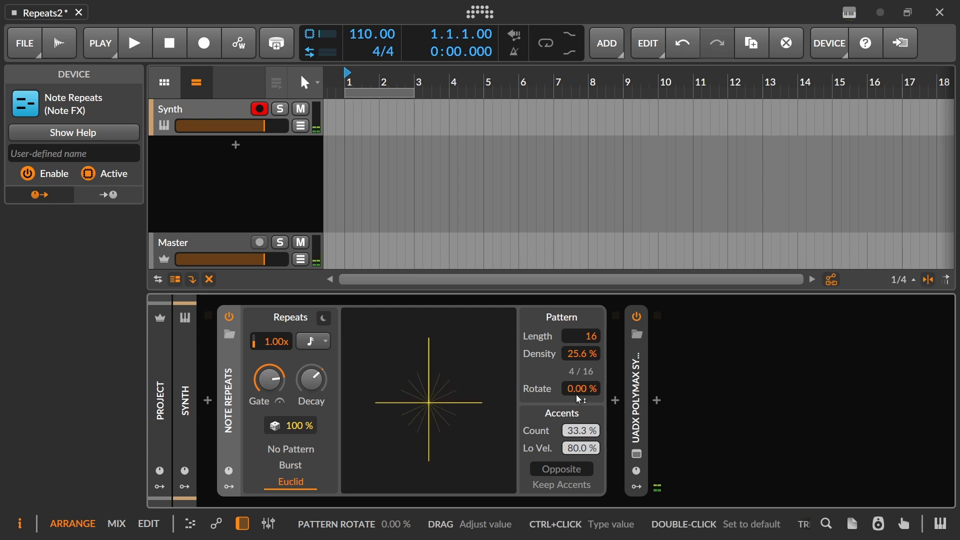
Set the Euclid pattern's Density to exactly 25%.
ctrl+click(592, 353)
text(25)
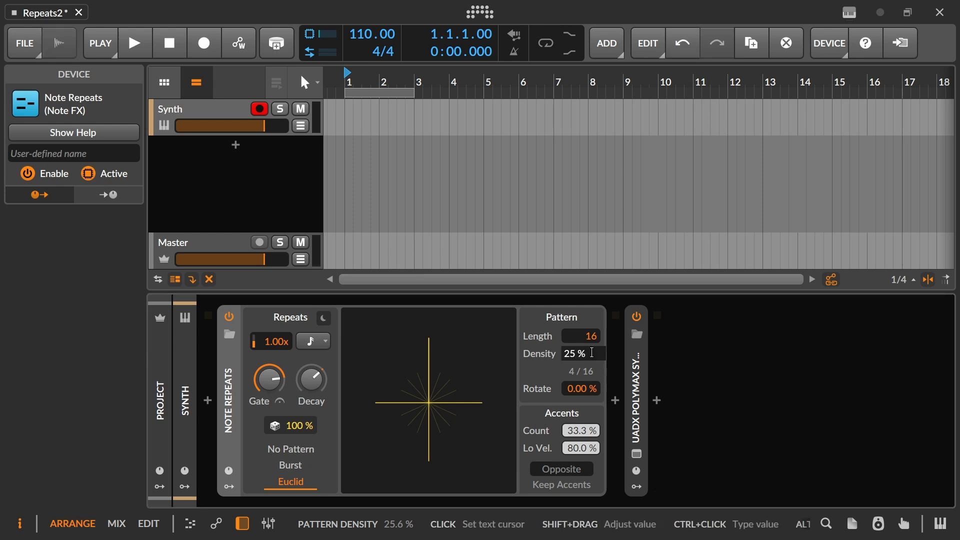
key(Return)
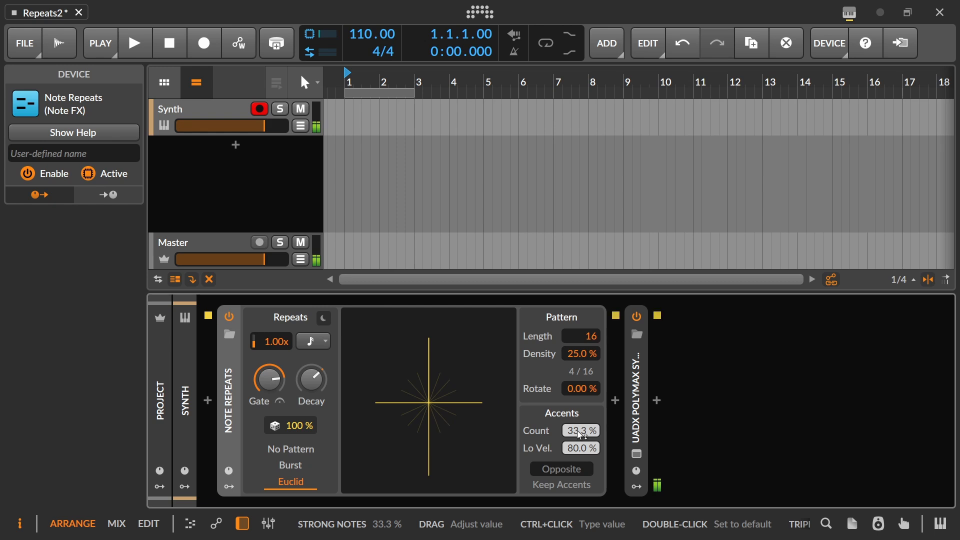
Try accent Counts of 0.00%, 13.1%, 40.9% and 97.1%, and reset the Count to 33.3%.
drag(580, 435, 580, 435)
drag(581, 431, 580, 475)
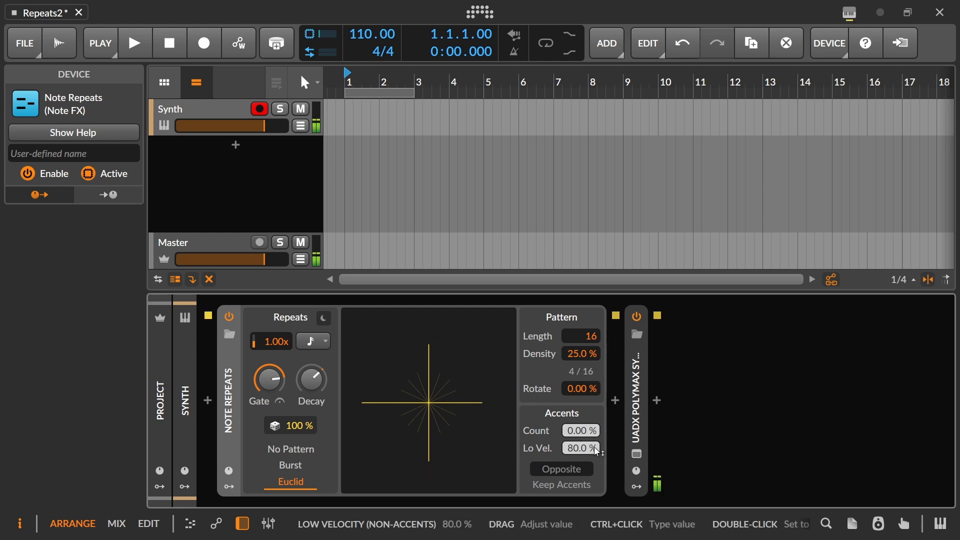
mouse_move(580, 431)
mouse_down()
mouse_move(580, 416)
mouse_move(580, 439)
mouse_move(580, 417)
mouse_up()
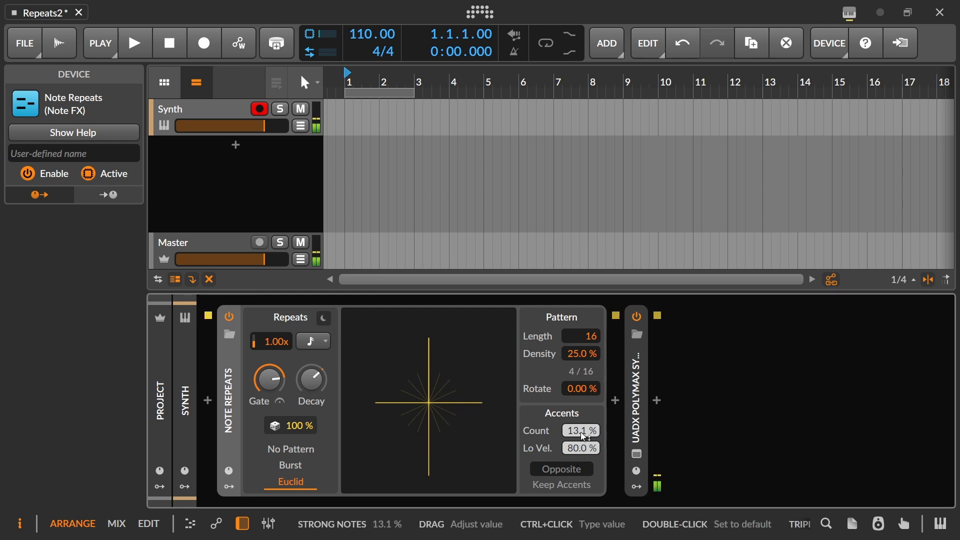
drag(583, 437, 584, 407)
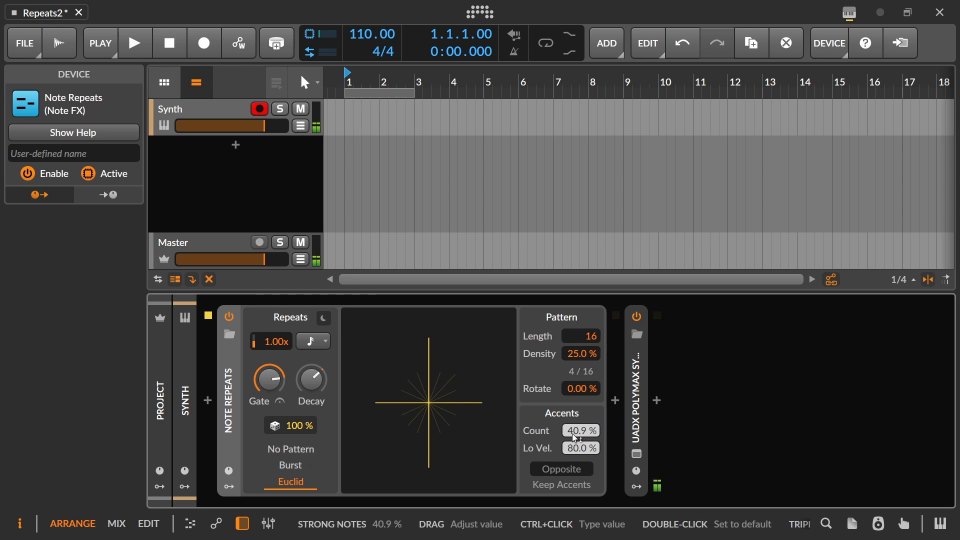
drag(582, 431, 582, 383)
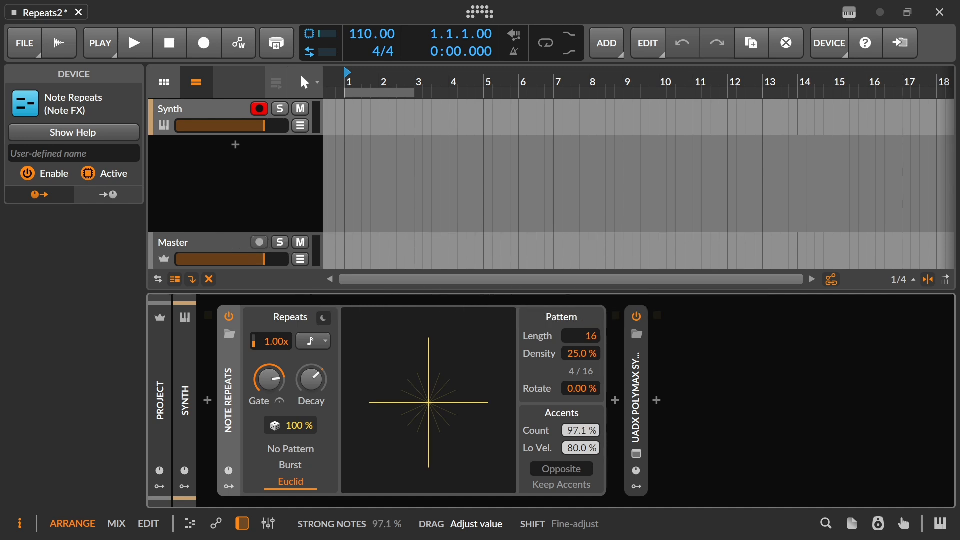
double_click(582, 436)
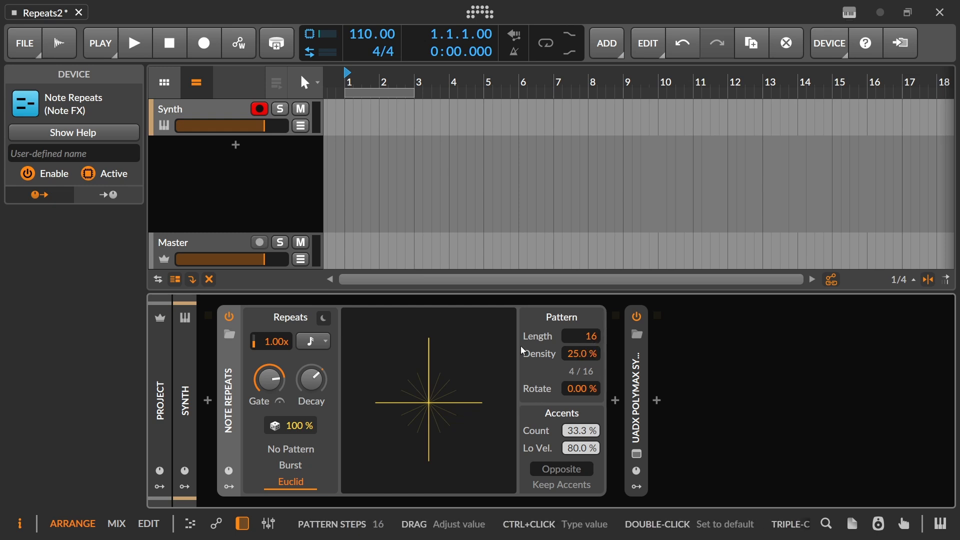
Shorten the Euclid pattern's Length to 8 and change the repeats' timebase to 8th note.
mouse_move(579, 336)
mouse_down()
mouse_move(580, 363)
mouse_move(580, 347)
mouse_up()
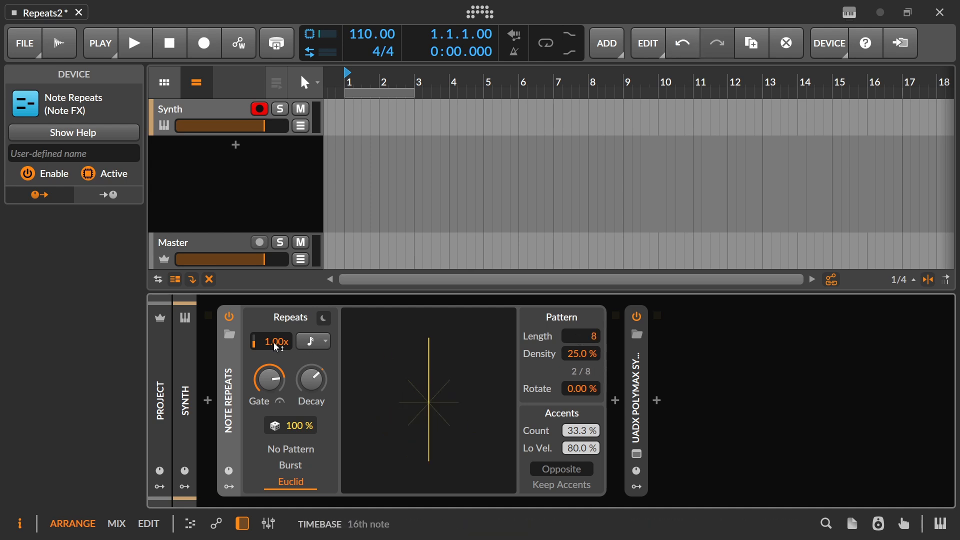
click(314, 343)
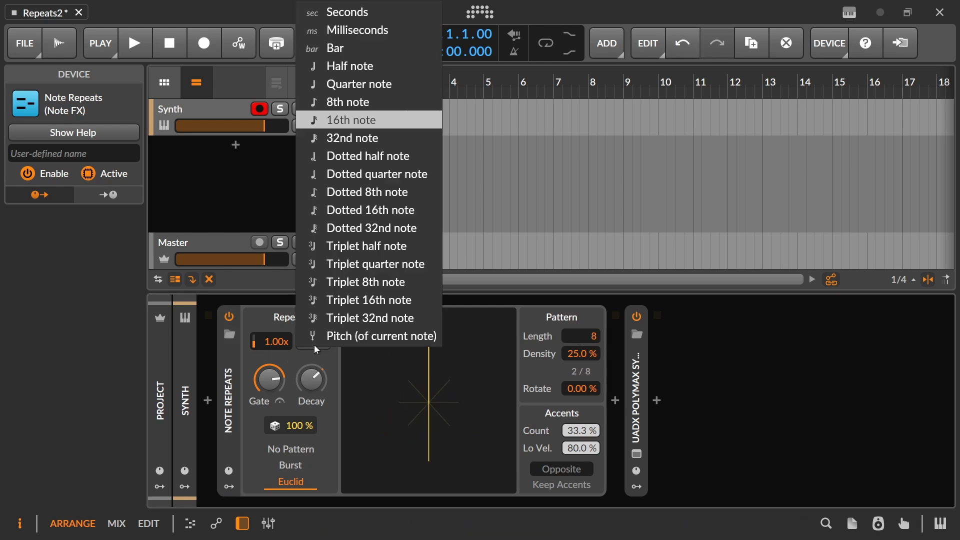
click(388, 102)
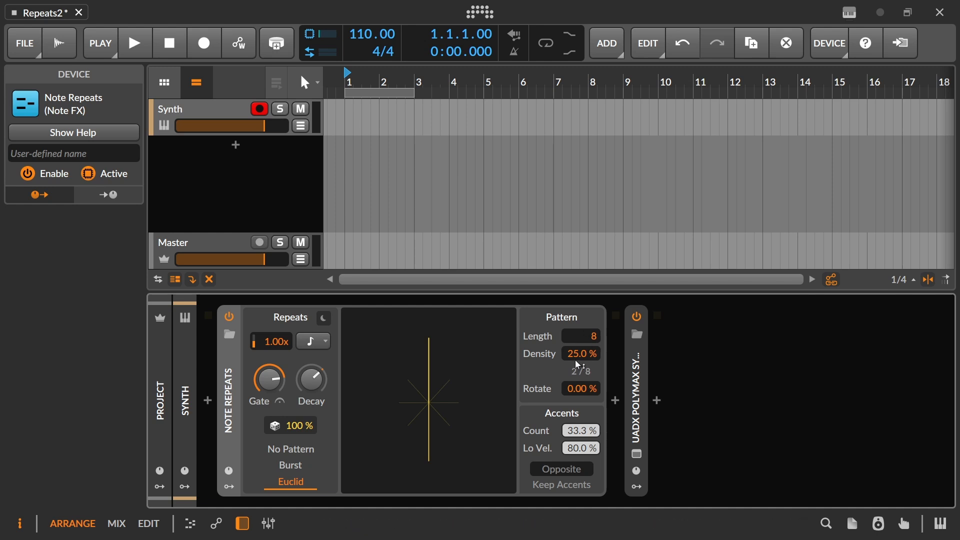
Set the pattern's Density to 35.6% and the accents' Lo Vel. to 43.7%.
drag(577, 357, 577, 344)
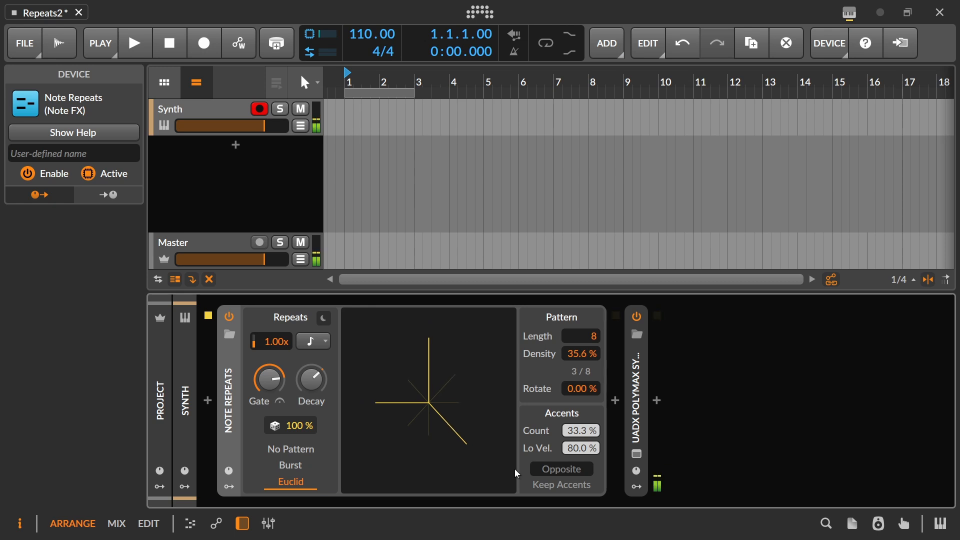
drag(581, 447, 582, 488)
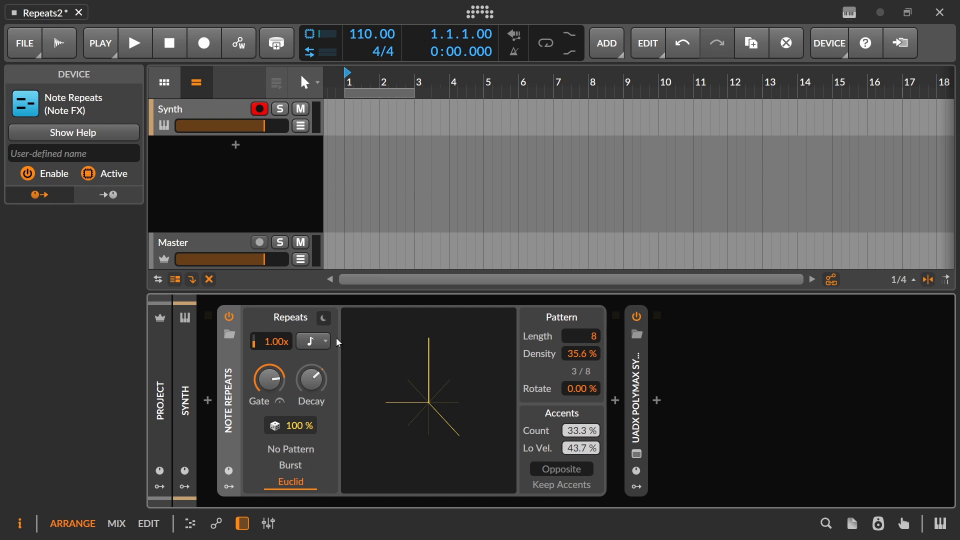
Browse the available presets for the Note Repeats device.
click(229, 334)
scroll(485, 135, down, 1)
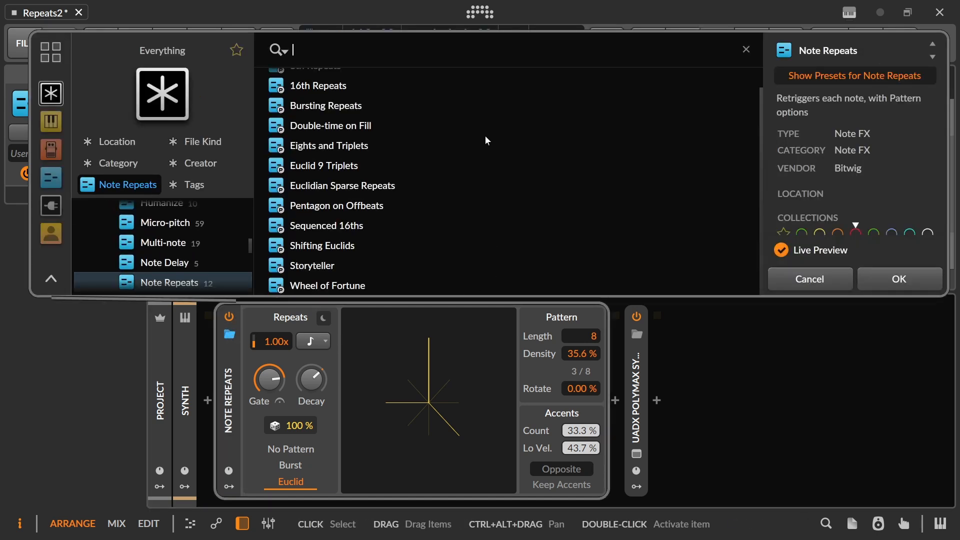
scroll(484, 135, up, 1)
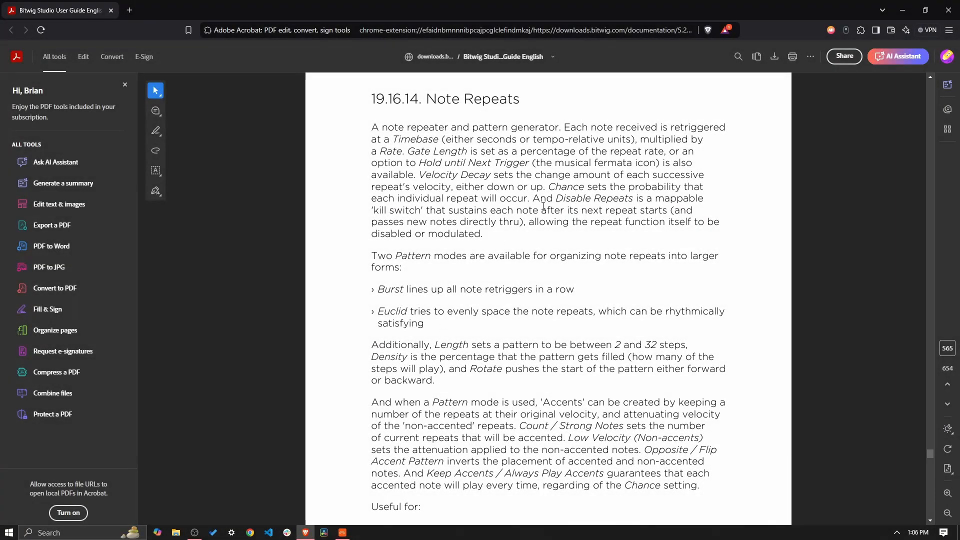
Read the Note Repeats section in the Bitwig user guide PDF and highlight the tip on long chords with a low Chance setting.
scroll(564, 141, down, 1)
scroll(564, 141, down, 2)
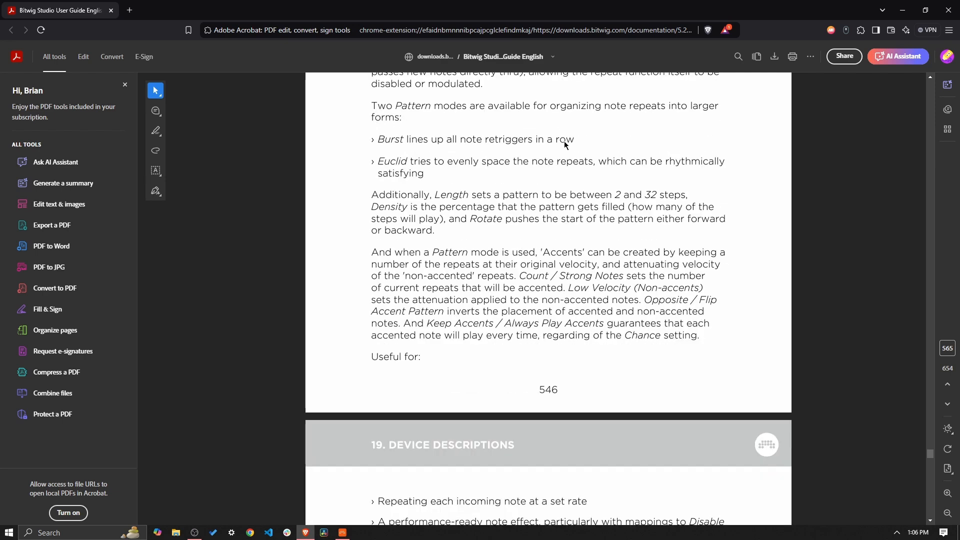
scroll(564, 143, down, 6)
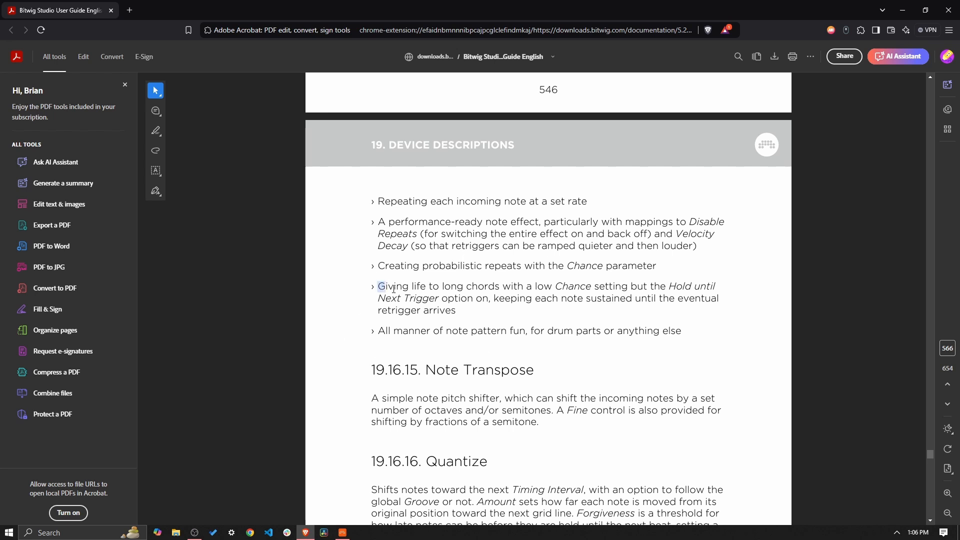
drag(394, 289, 460, 313)
click(461, 315)
Switch to Bitwig Studio in full screen and temporarily disable Note Repeats while viewing the PolyMAX synth's interface.
click(342, 533)
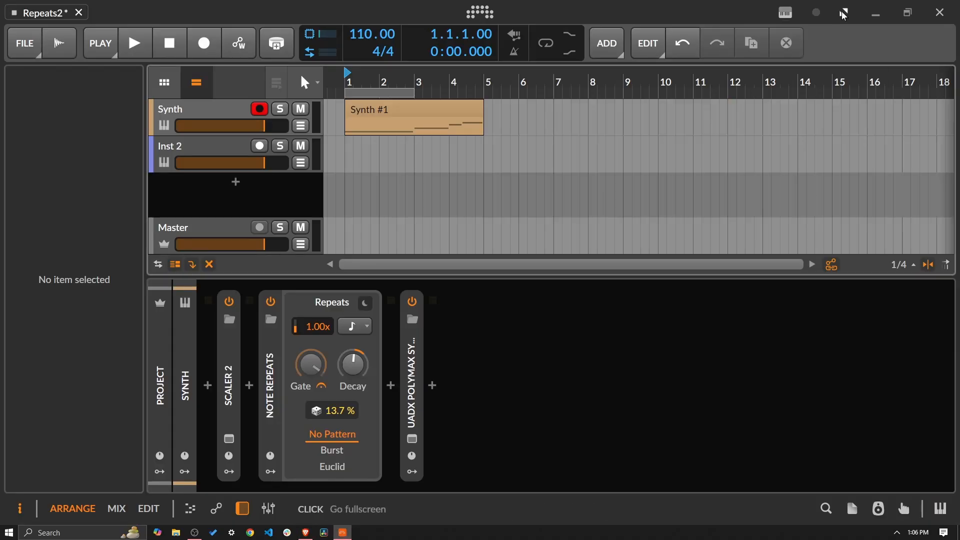
key(F11)
click(269, 316)
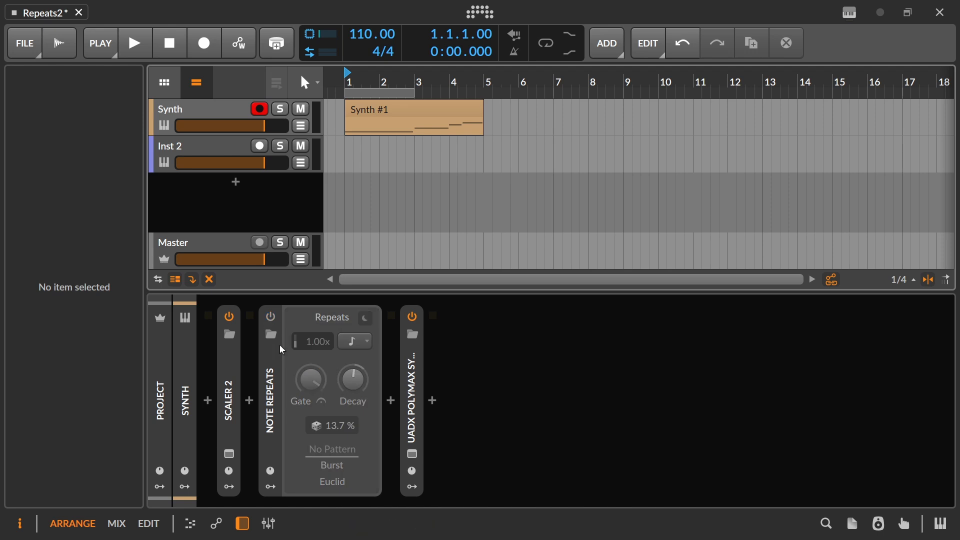
click(413, 453)
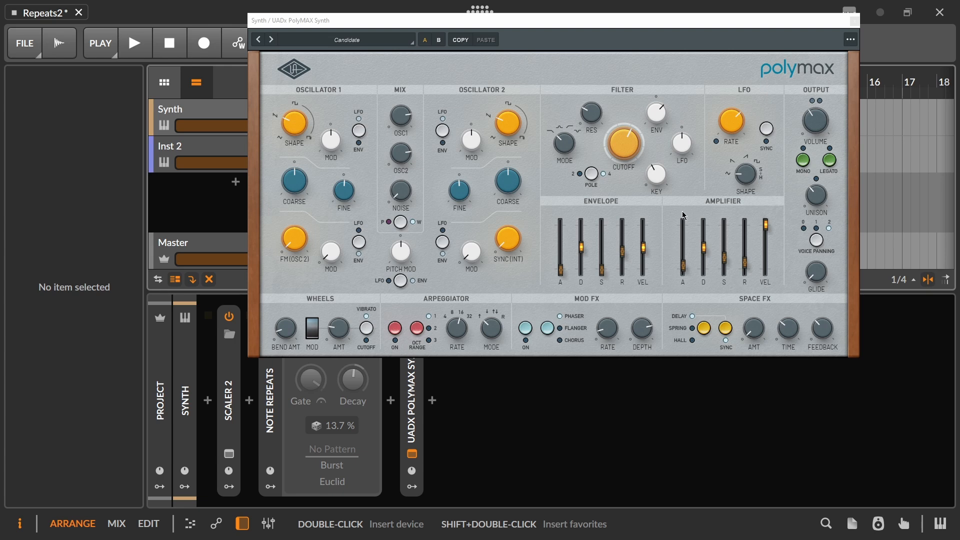
click(854, 21)
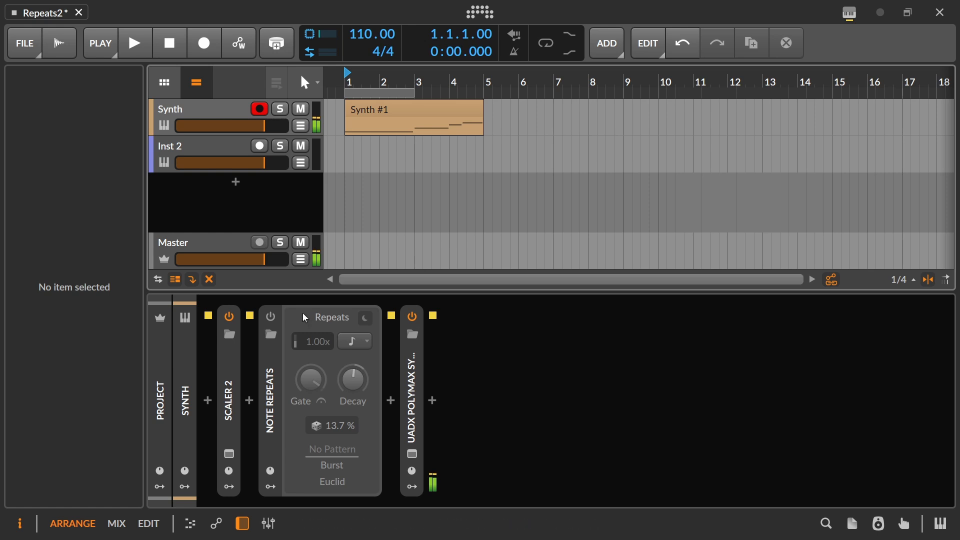
click(270, 316)
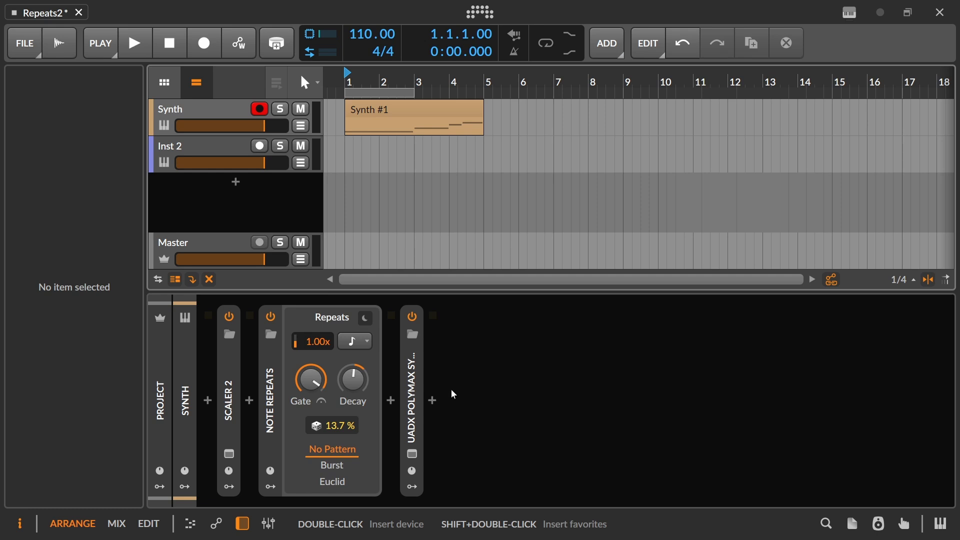
Delete the Synth #1 clip and turn on Hold until Next Trigger beside the Note Repeats Gate.
click(387, 109)
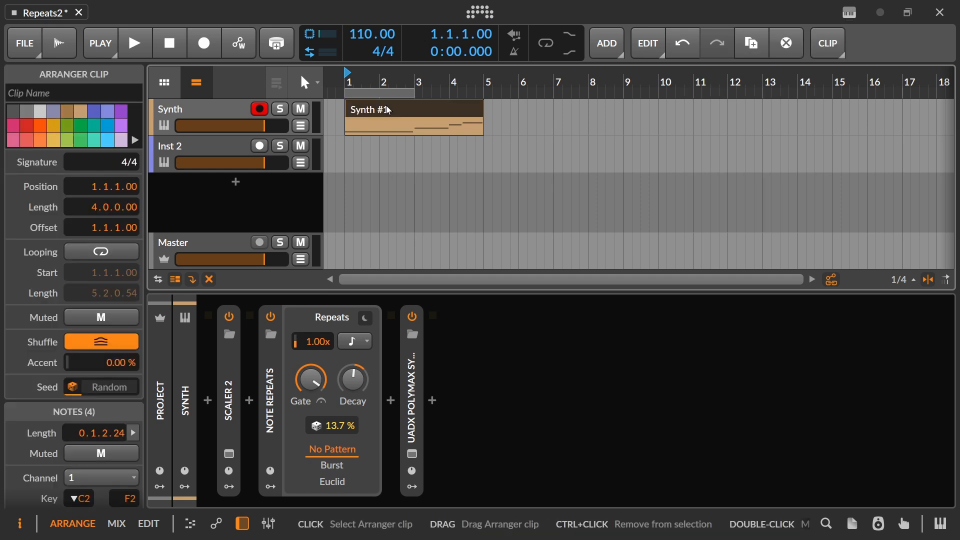
key(Delete)
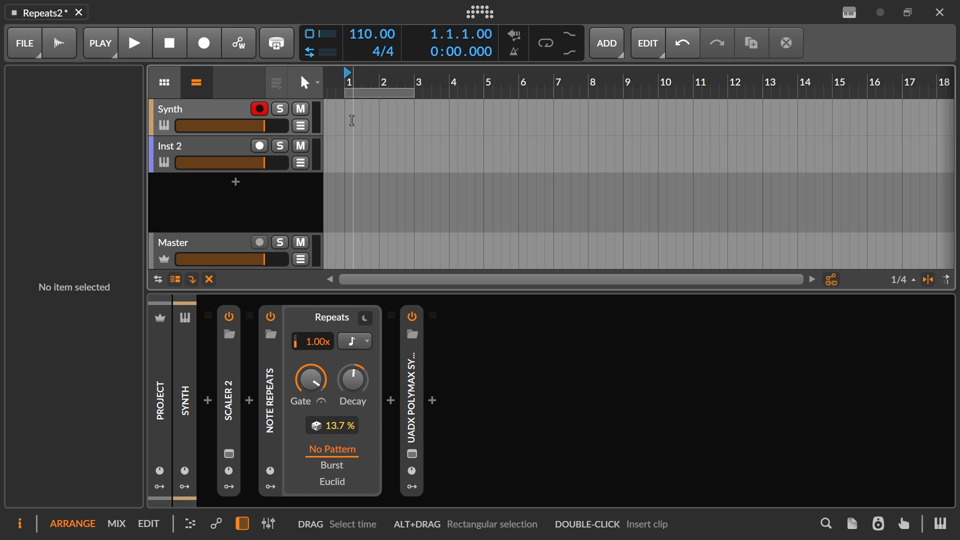
click(322, 401)
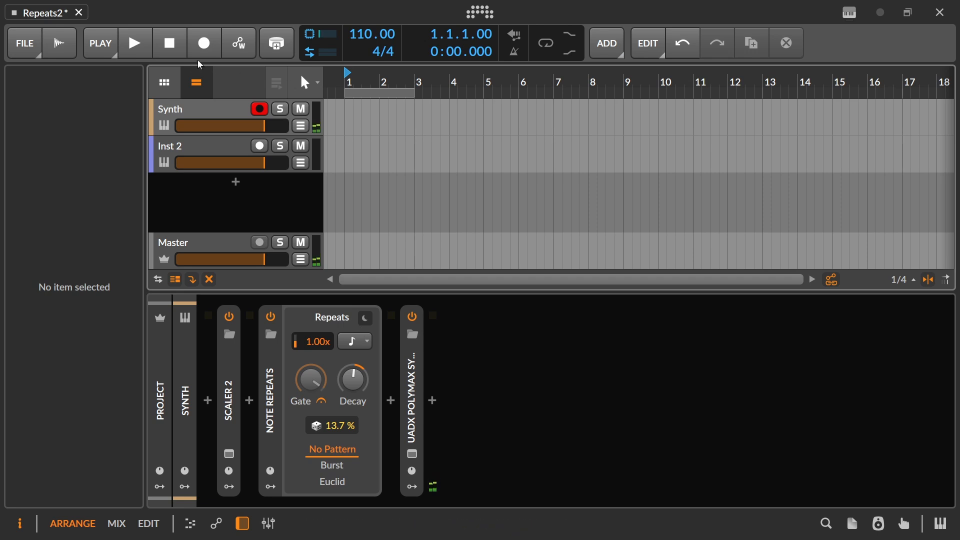
Record a new clip about seven bars long on the Synth track, starting from bar 1.
click(204, 43)
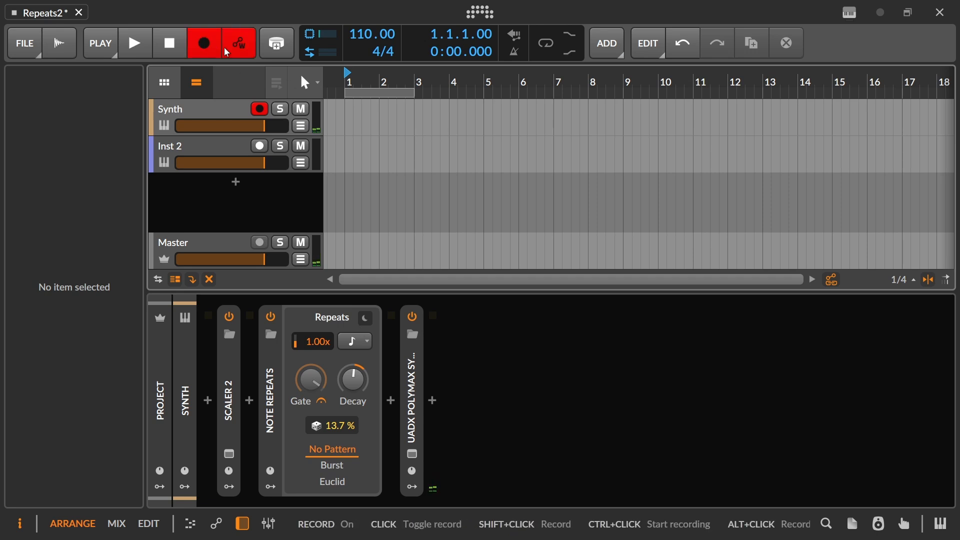
click(143, 38)
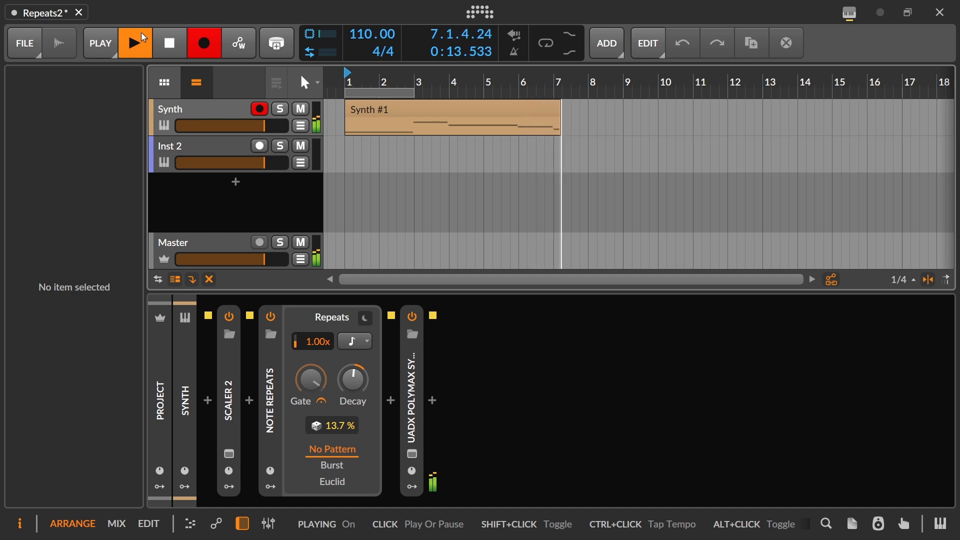
click(144, 37)
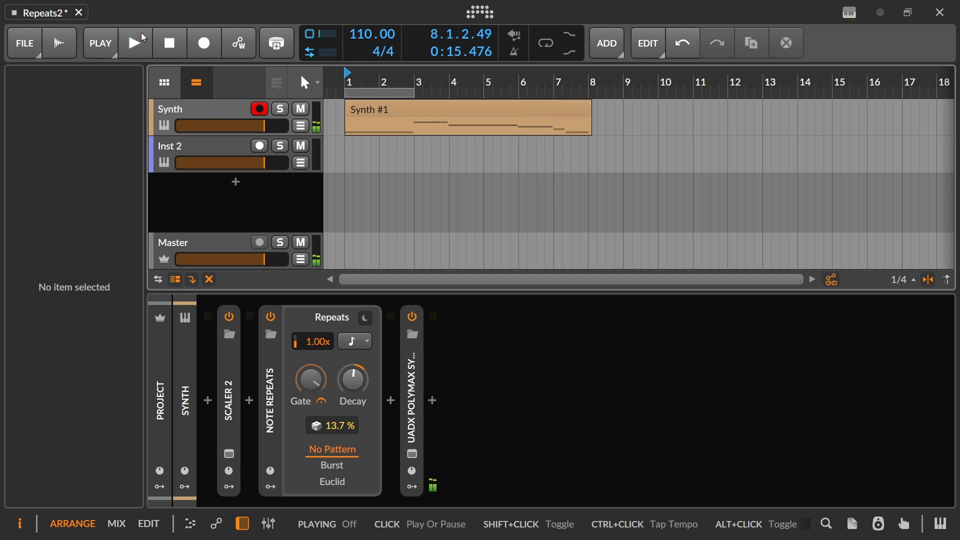
Arm only the Inst 2 track and start recording the Synth track's note output onto it from bar 1.
click(260, 145)
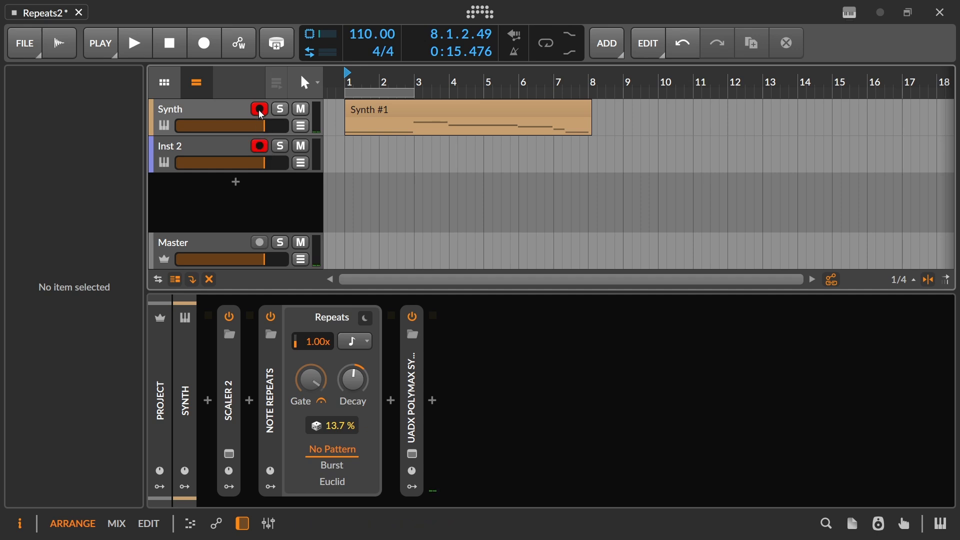
click(204, 43)
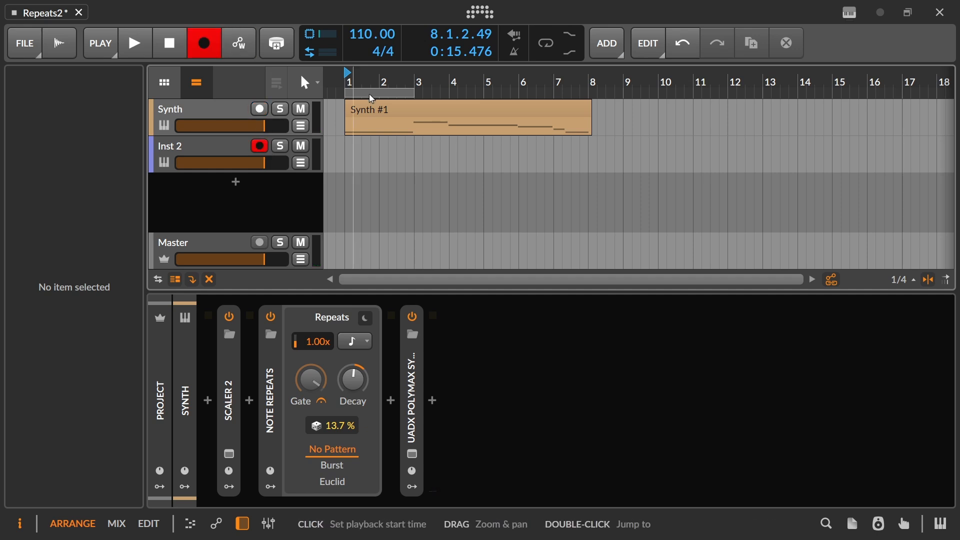
click(352, 83)
click(380, 116)
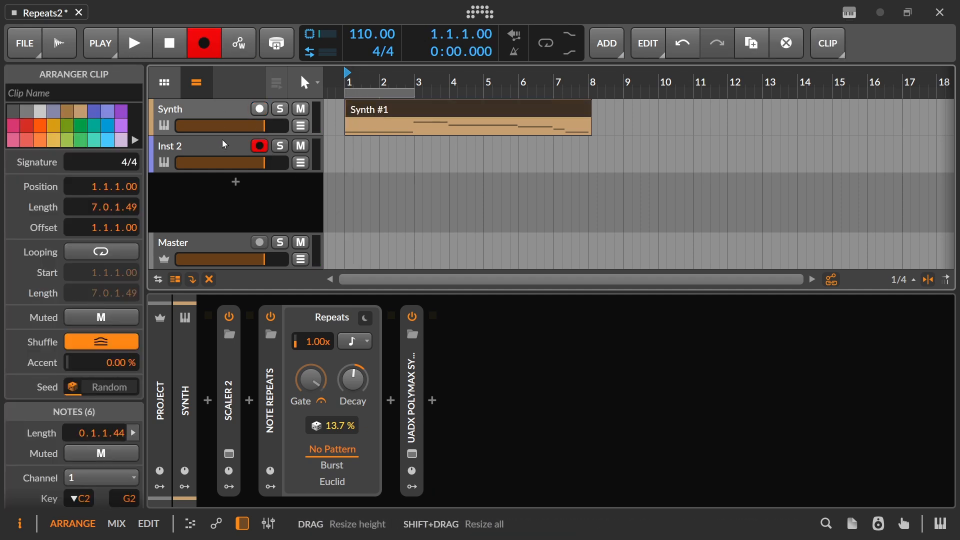
click(210, 150)
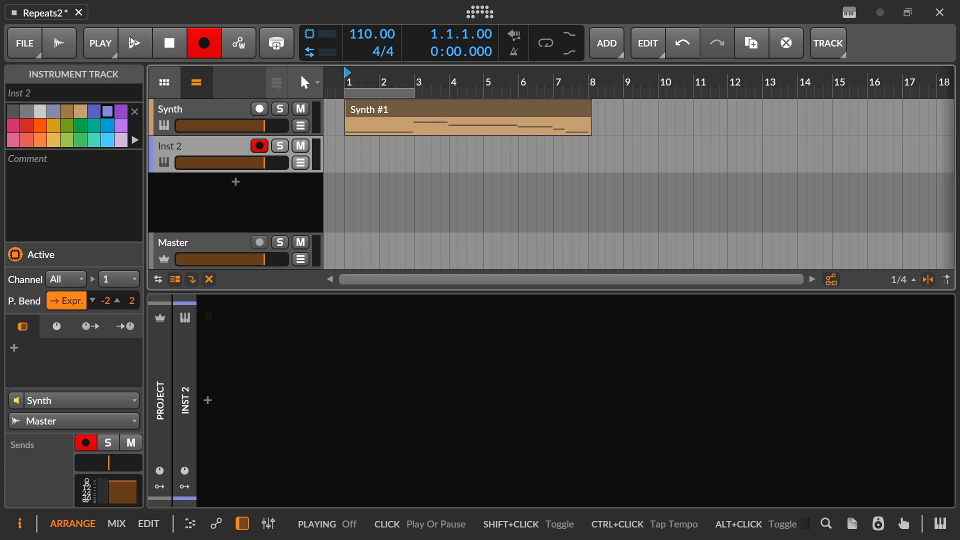
click(133, 42)
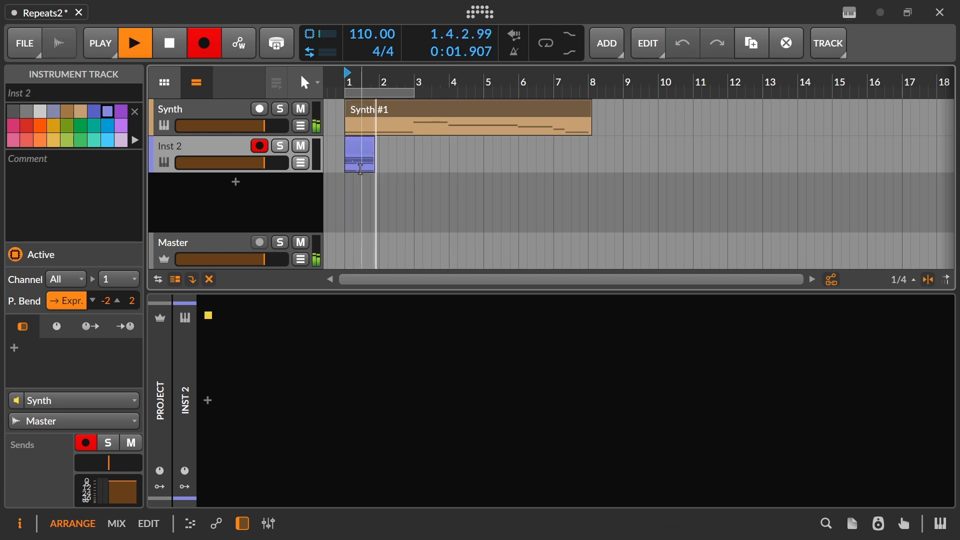
Open the Inst 2 clip in an enlarged note editor during recording, and stop after about seven bars.
double_click(360, 169)
drag(404, 290, 370, 180)
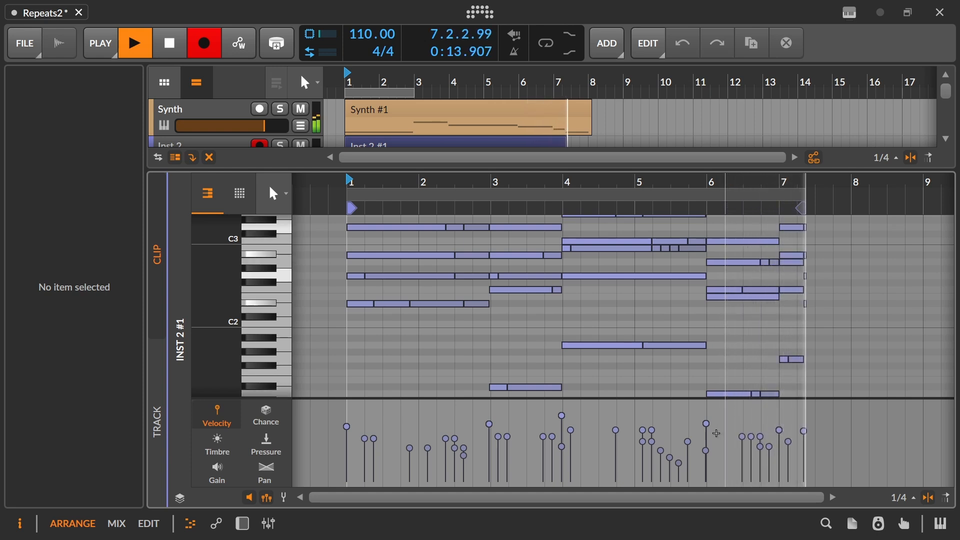
key(space)
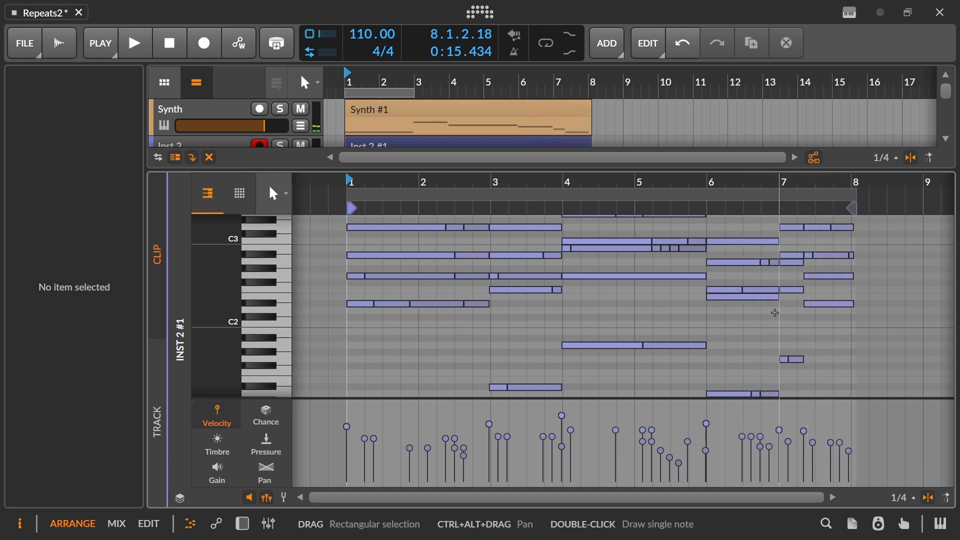
scroll(775, 313, up, 3)
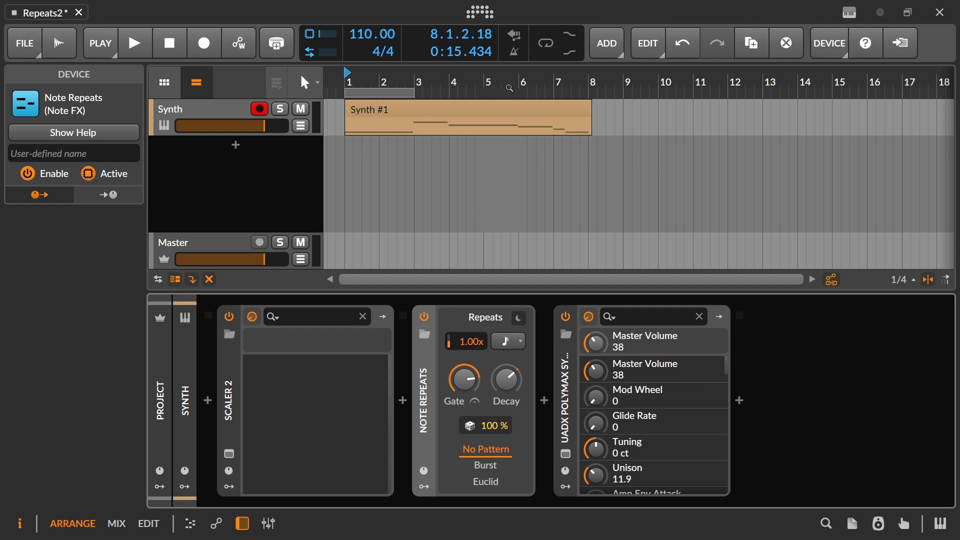
Delete the Synth #1 clip, then audition Note Repeats presets from 8th Repeats through Bursting Repeats and load Double-time on Fill.
click(512, 107)
key(Delete)
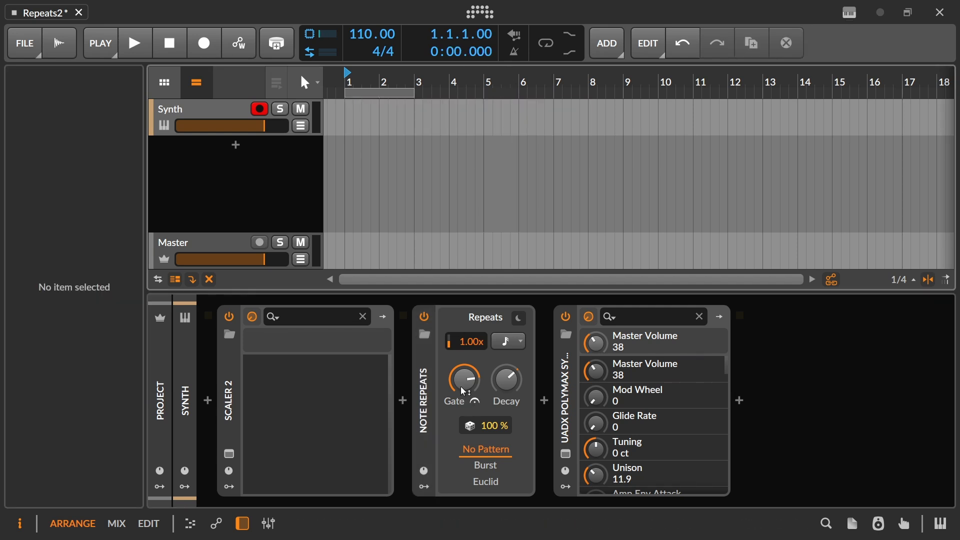
click(425, 334)
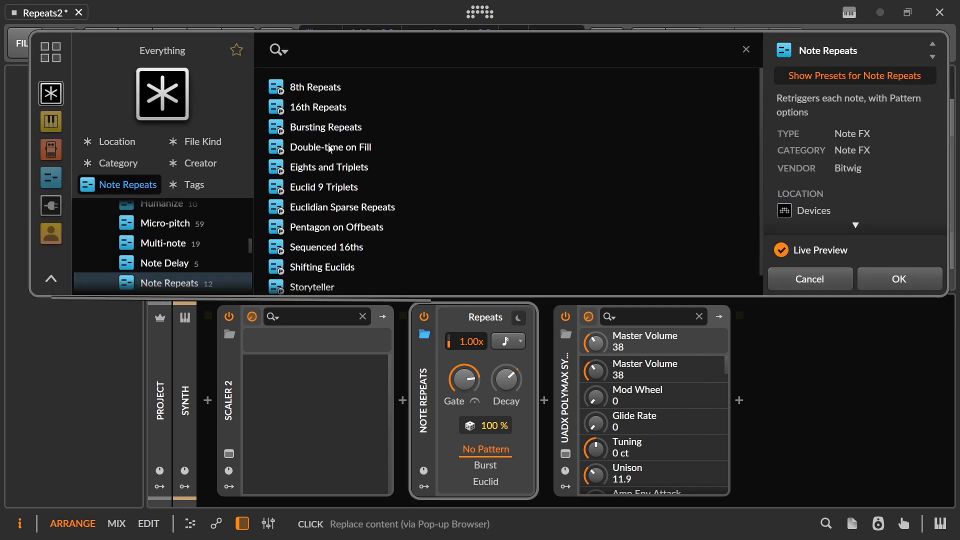
click(317, 87)
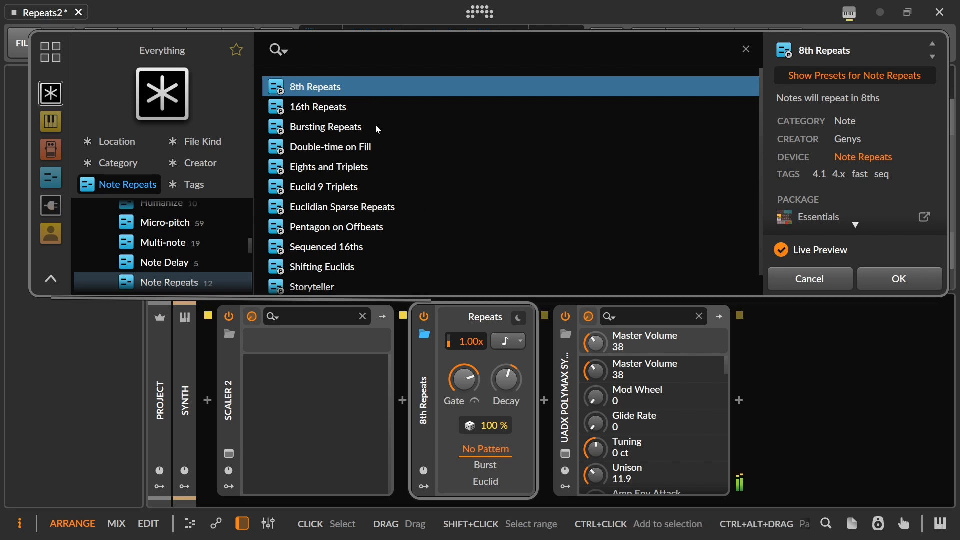
click(361, 103)
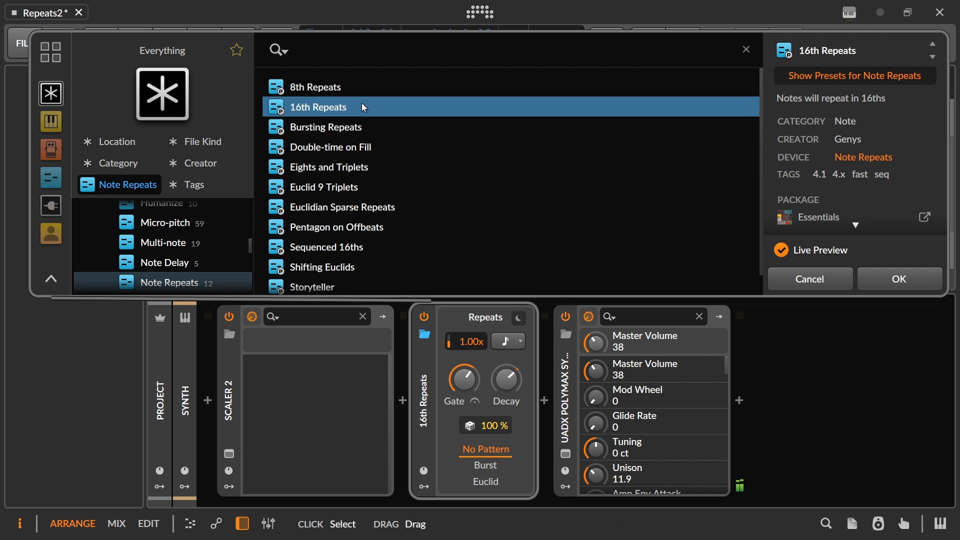
click(365, 127)
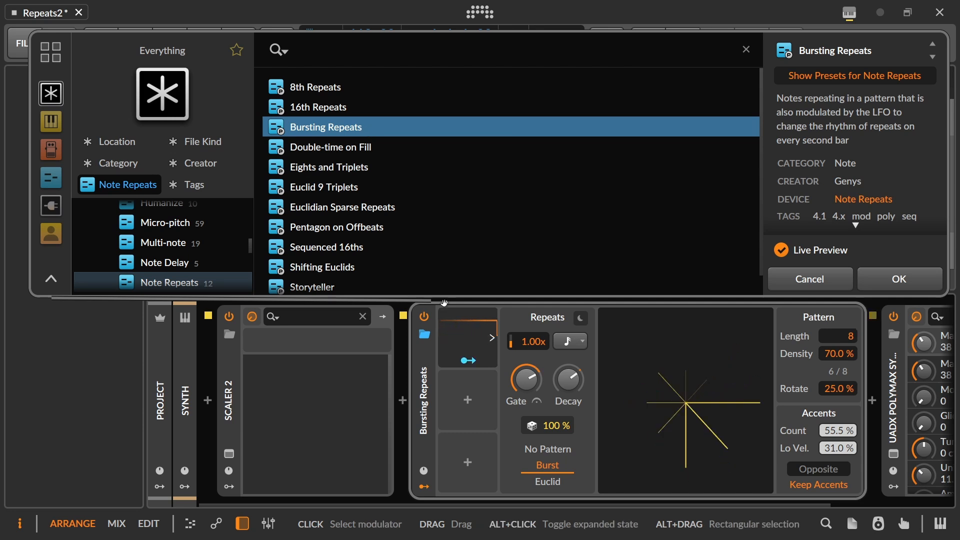
click(375, 152)
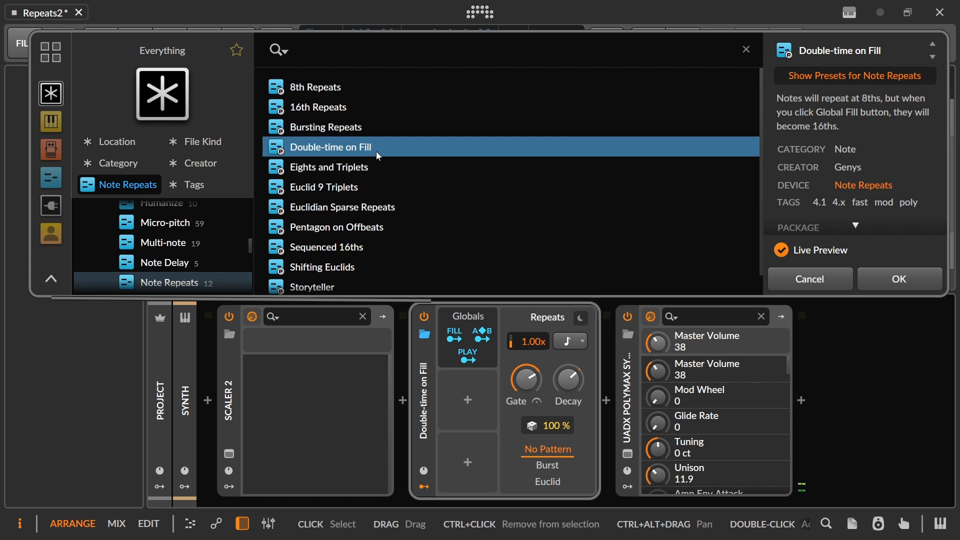
click(883, 275)
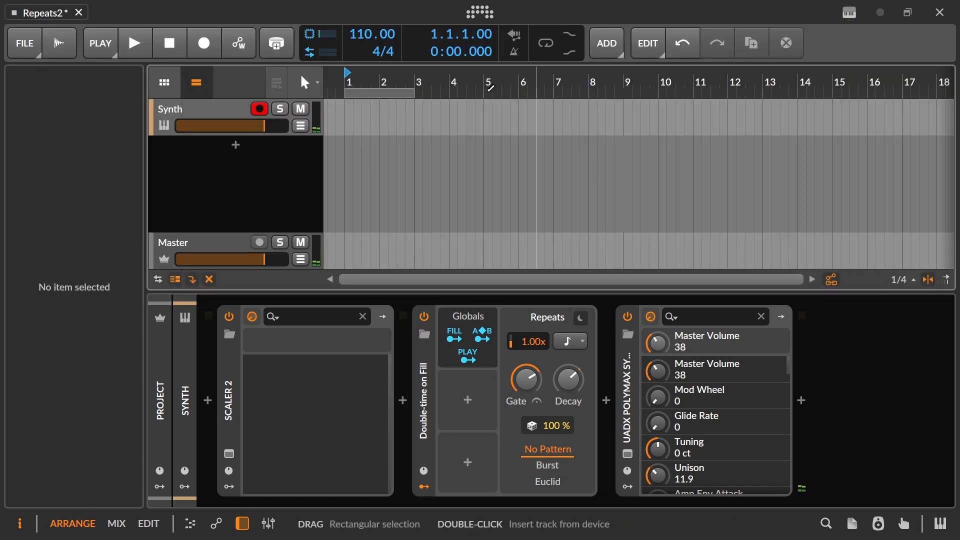
Toggle the global Fill on and off several times while playing notes to hear Double-time on Fill respond.
click(273, 46)
click(274, 46)
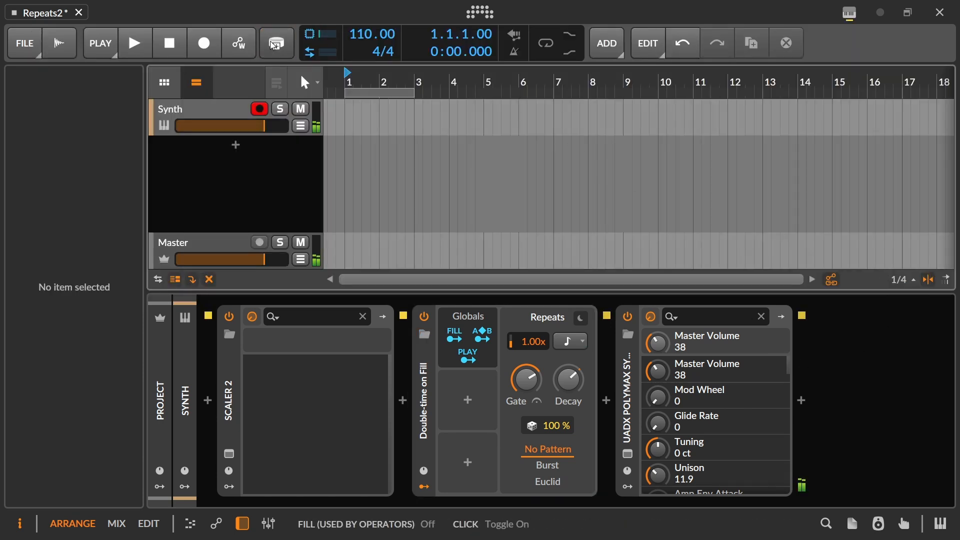
click(273, 46)
click(273, 46)
click(274, 46)
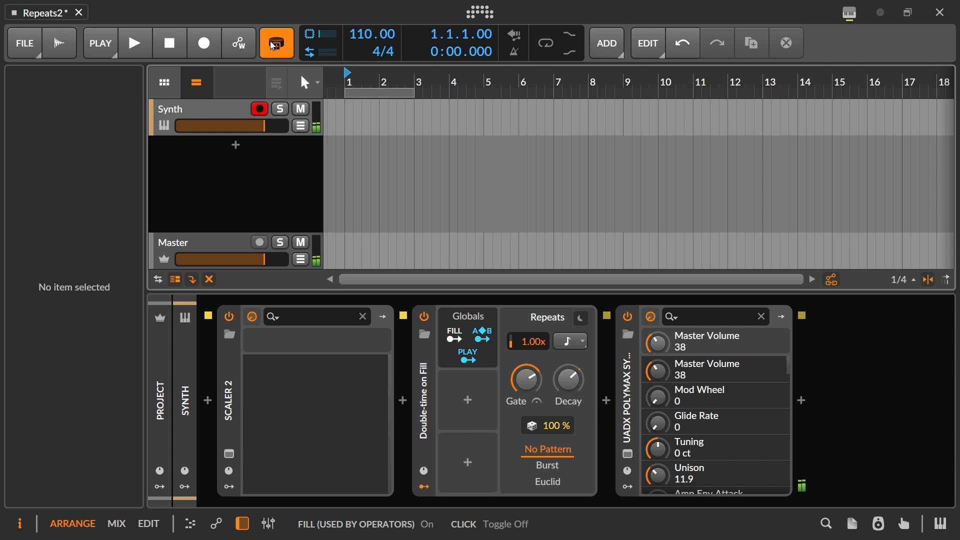
click(274, 46)
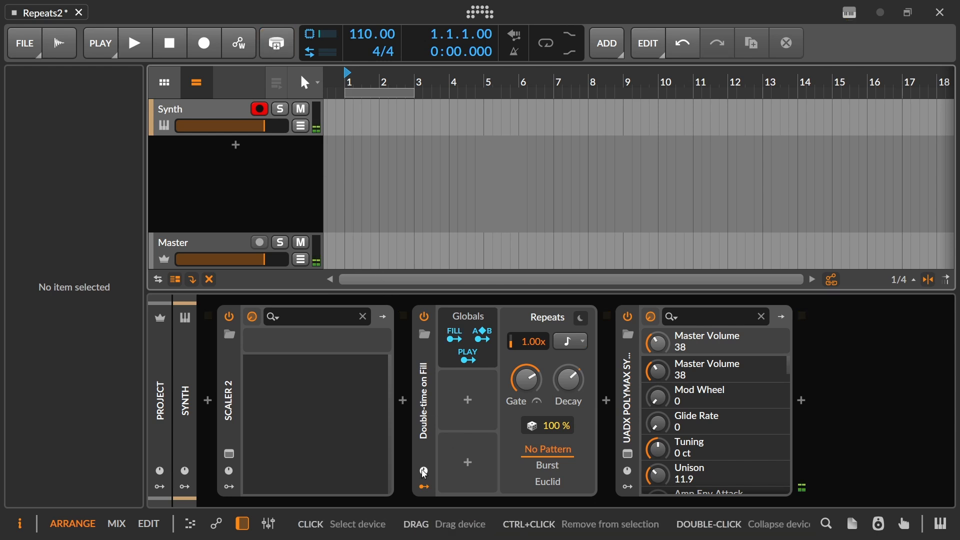
Load the Eights and Triplets preset into Note Repeats and show the device's remote controls.
click(426, 334)
key(Down)
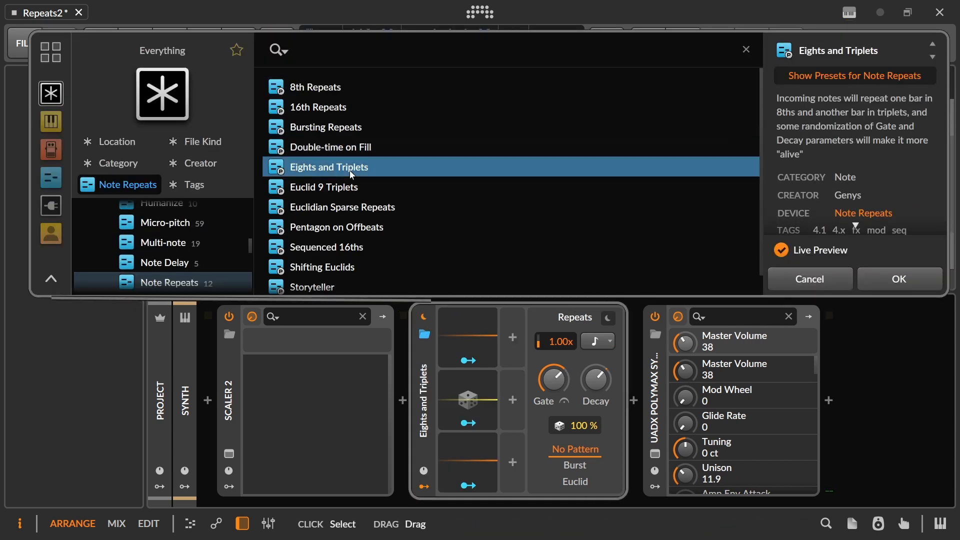
click(882, 283)
click(423, 471)
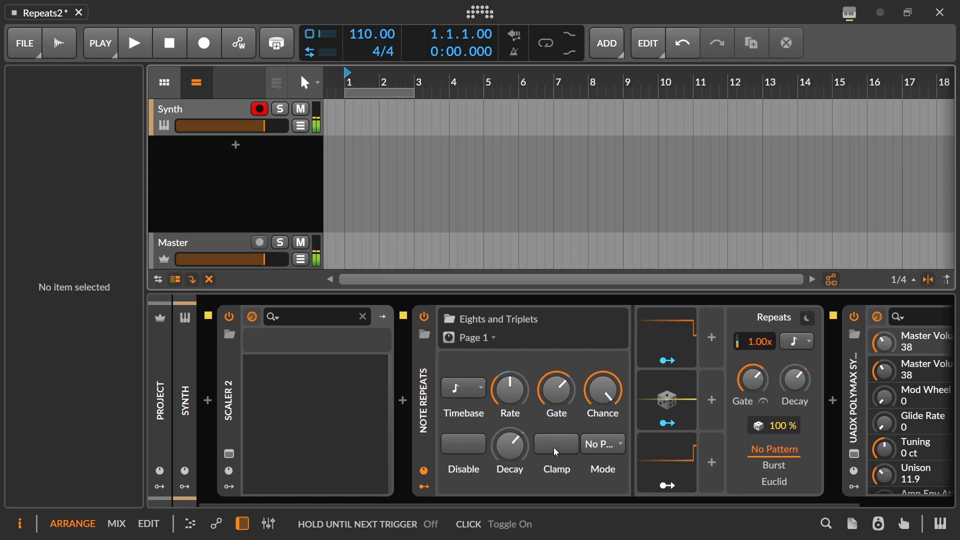
Temporarily disable the repeats with the remote controls, and turn on Clamp while holding notes.
click(476, 452)
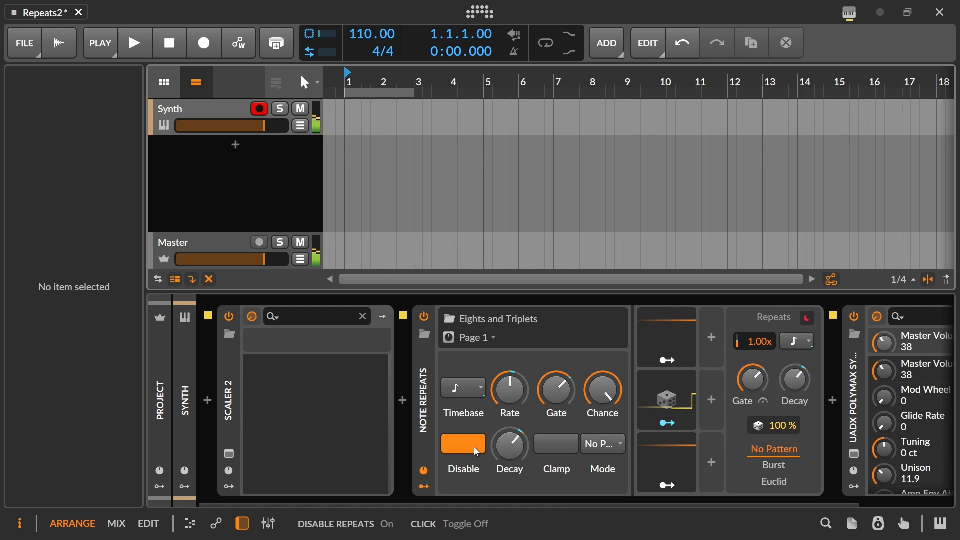
click(553, 445)
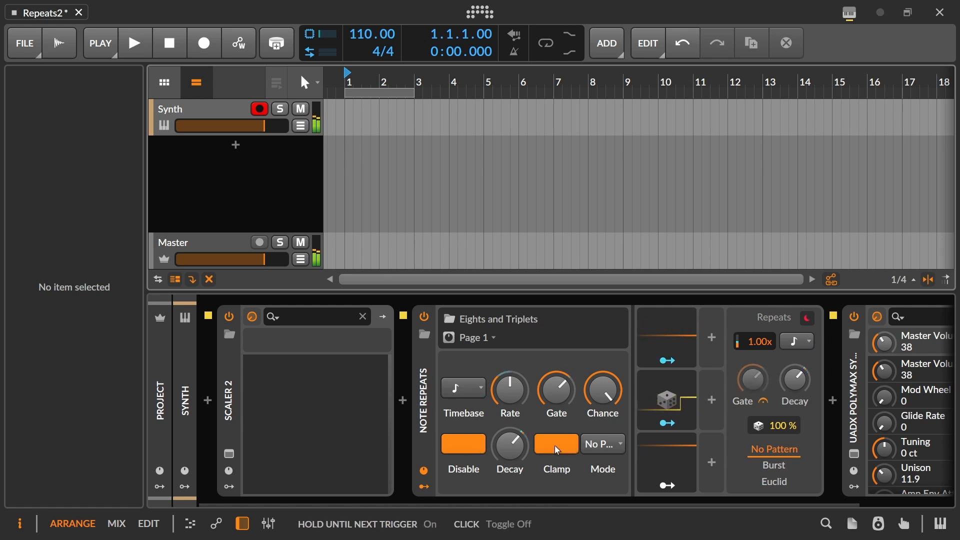
click(463, 448)
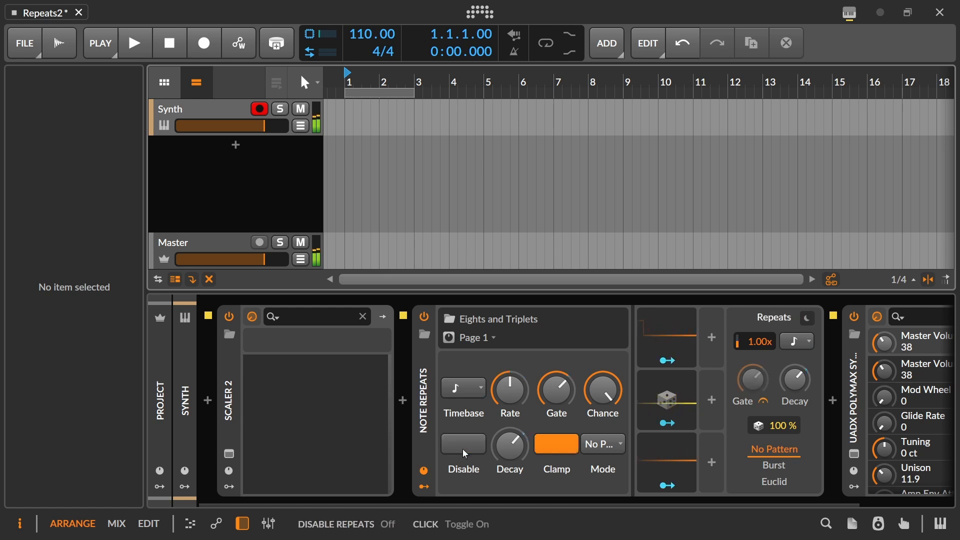
click(600, 452)
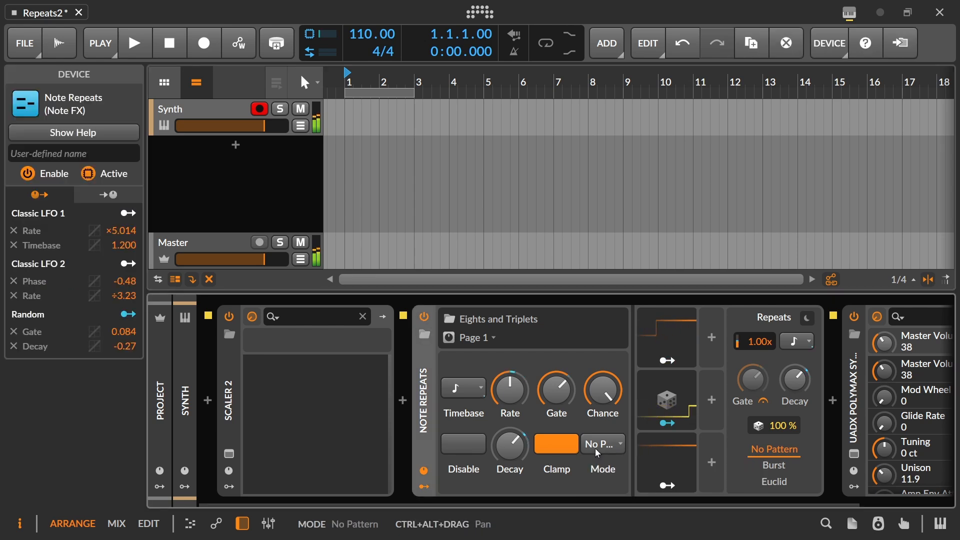
click(595, 447)
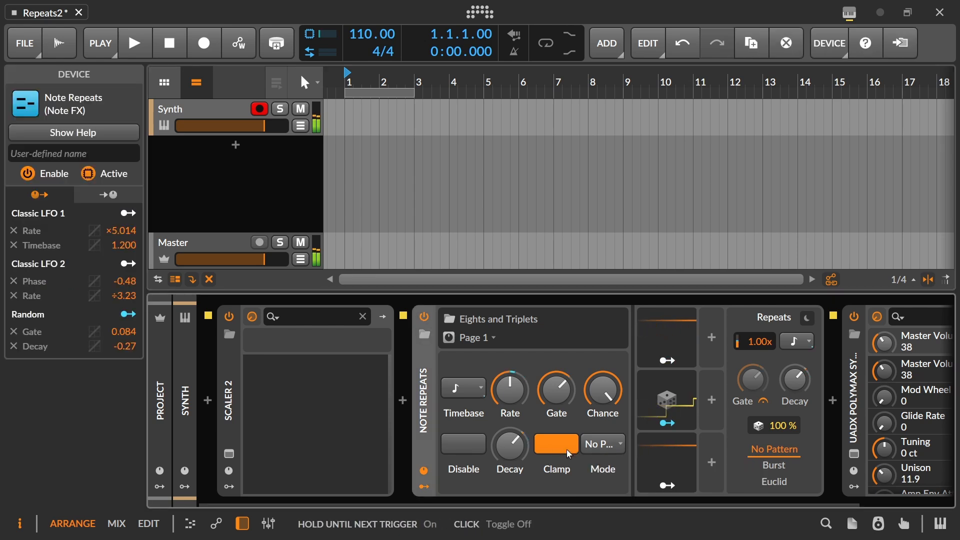
Replace the Note Repeats preset with Euclid 9 Triplets.
click(423, 337)
click(383, 188)
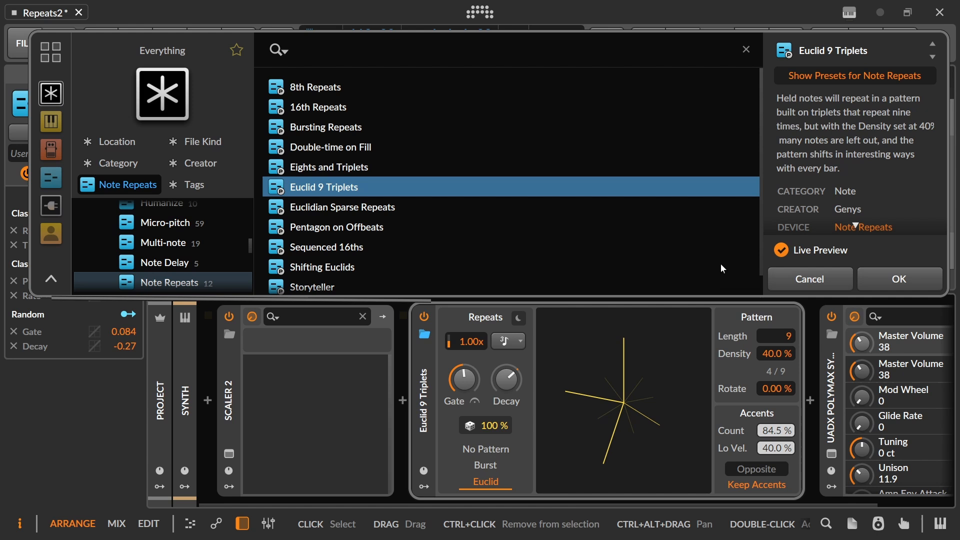
click(890, 278)
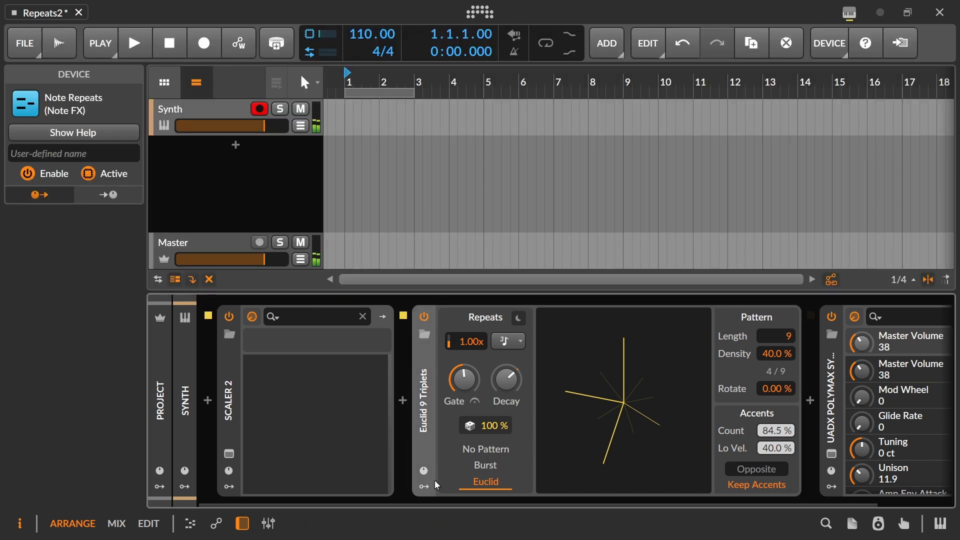
Raise the Note Repeats Gate length to about 94 % and switch Hold until Next Trigger on and back off.
mouse_move(463, 388)
mouse_down()
mouse_move(463, 376)
mouse_move(463, 384)
mouse_up()
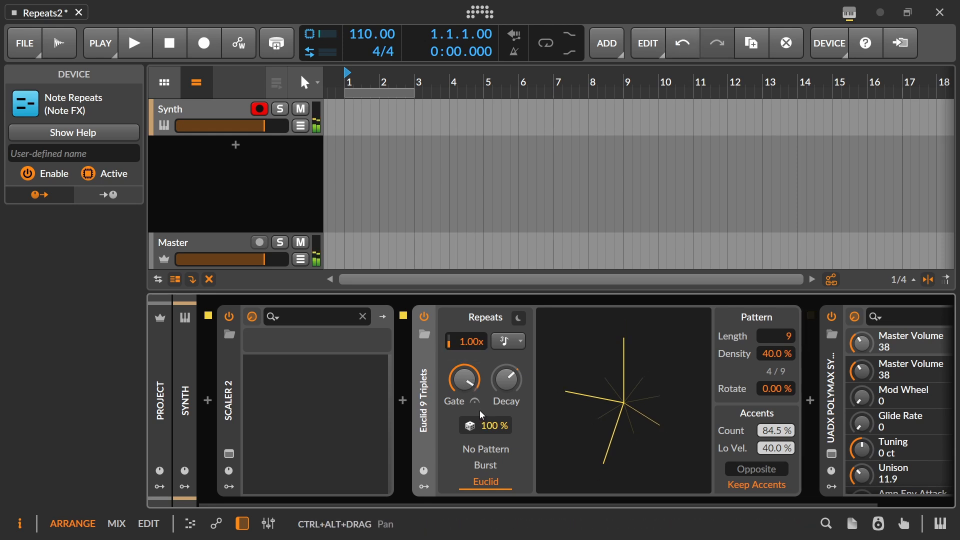
click(478, 407)
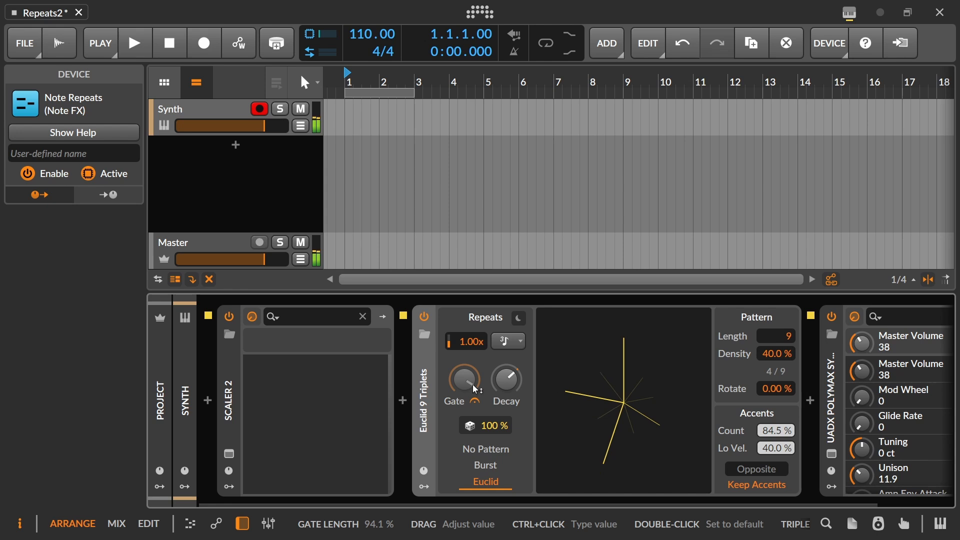
click(477, 408)
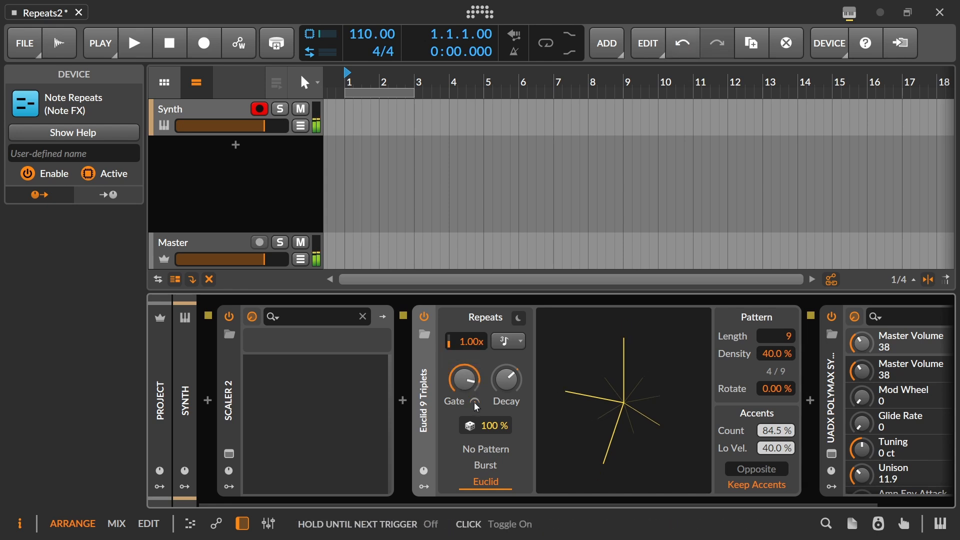
Load the Euclidian Sparse Repeats preset and inspect the Classic LFO's Steps and Rotate mappings.
click(424, 400)
click(397, 206)
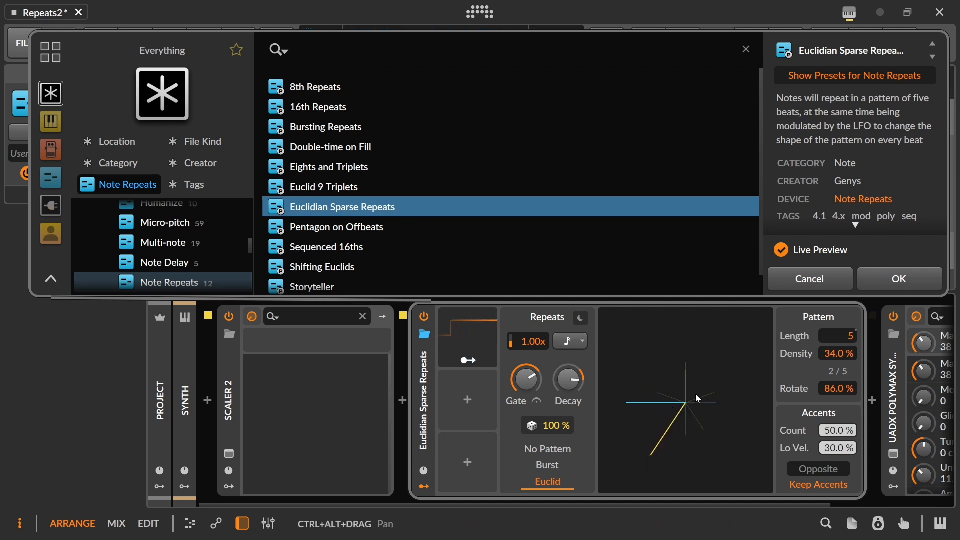
click(478, 345)
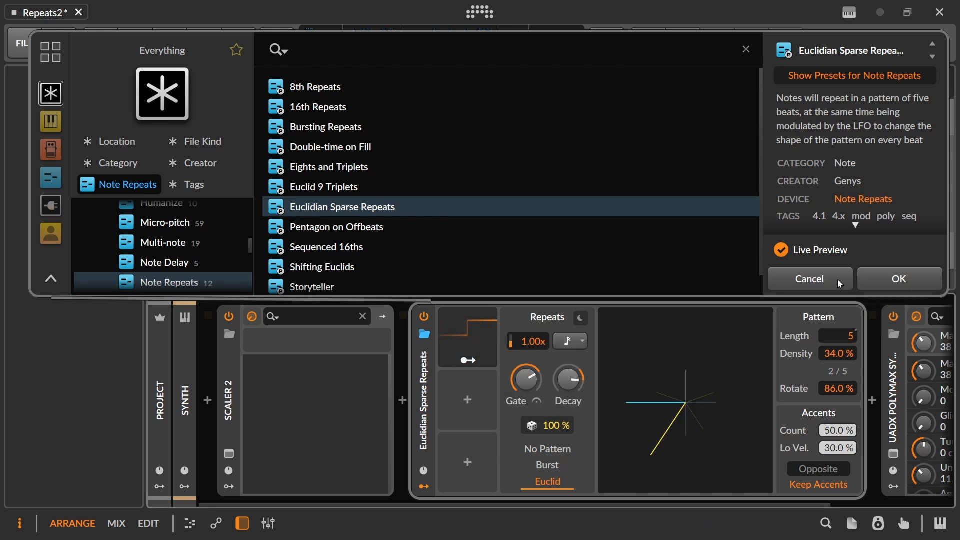
click(898, 279)
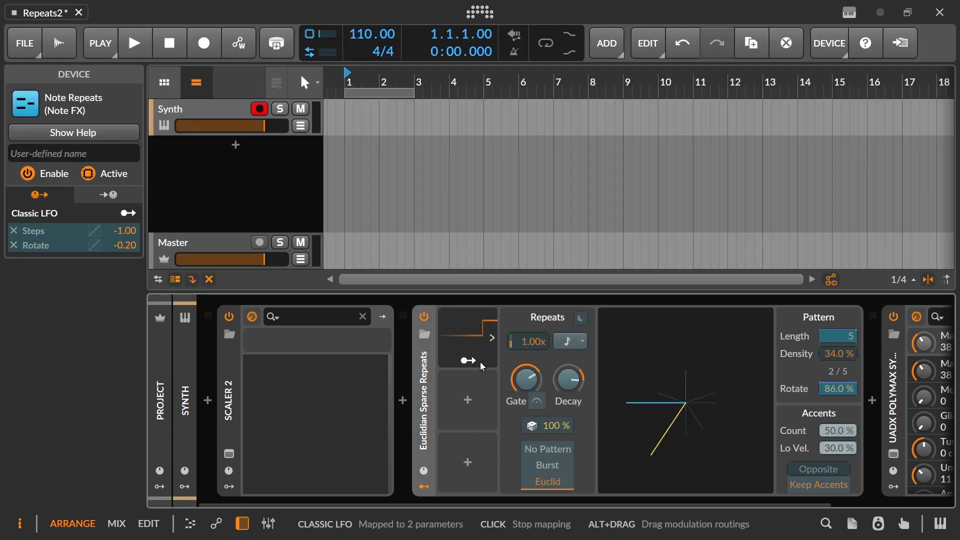
click(480, 362)
Preview the Pentagon on Offbeats preset for Note Repeats and load Sequenced 16ths.
click(424, 334)
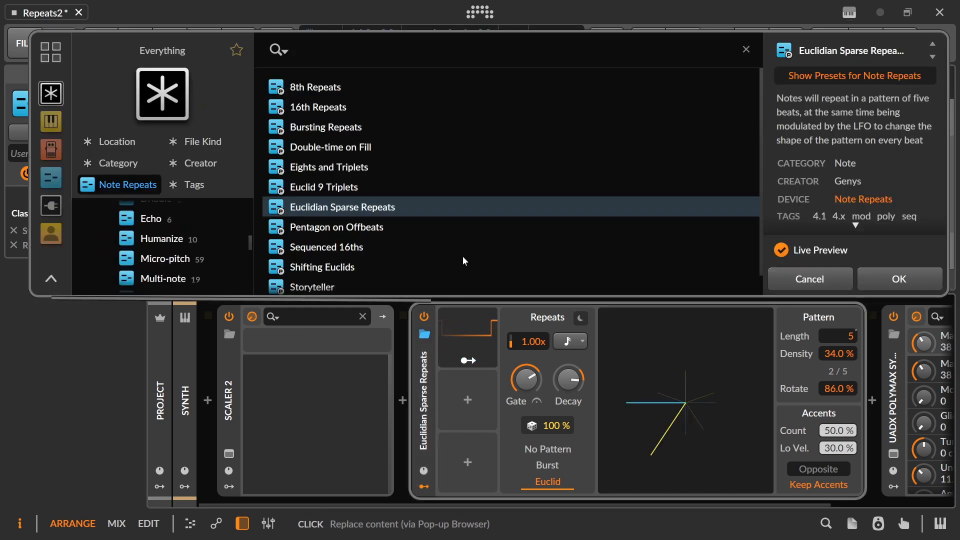
click(461, 227)
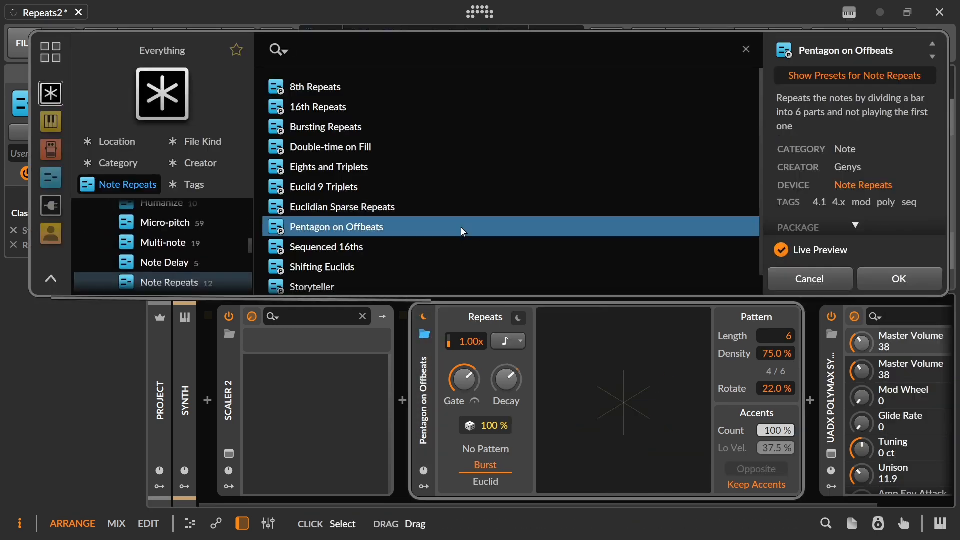
click(588, 242)
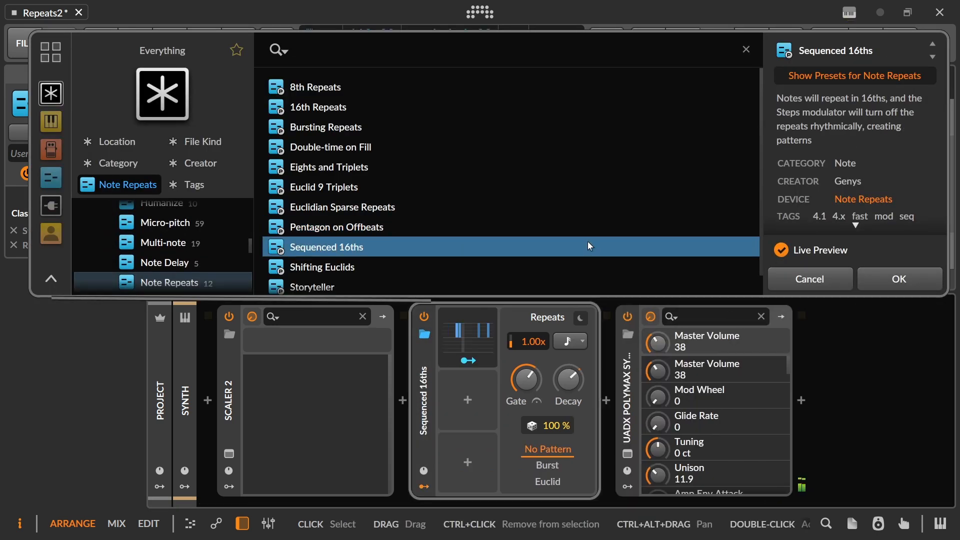
click(898, 278)
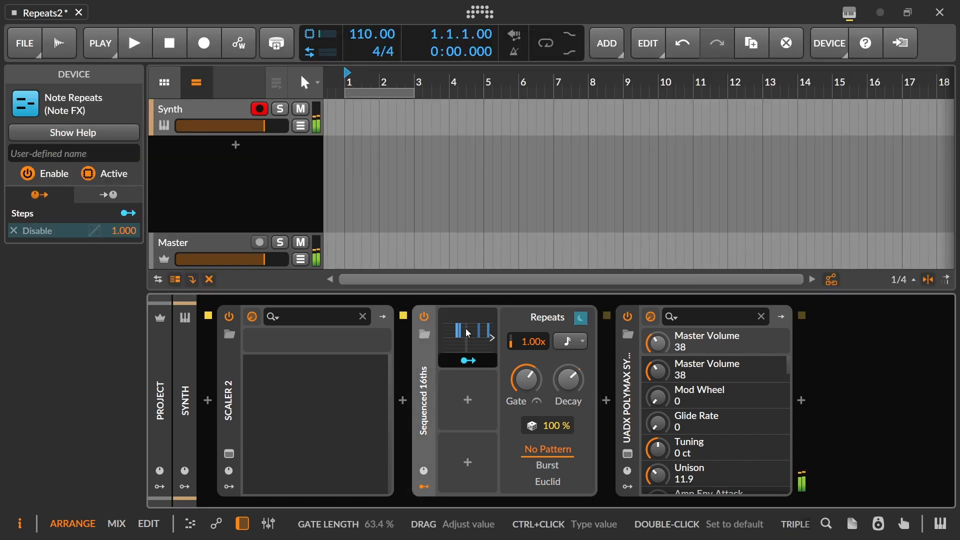
Switch the Note Repeats device off and back on, and show its remote controls.
click(424, 317)
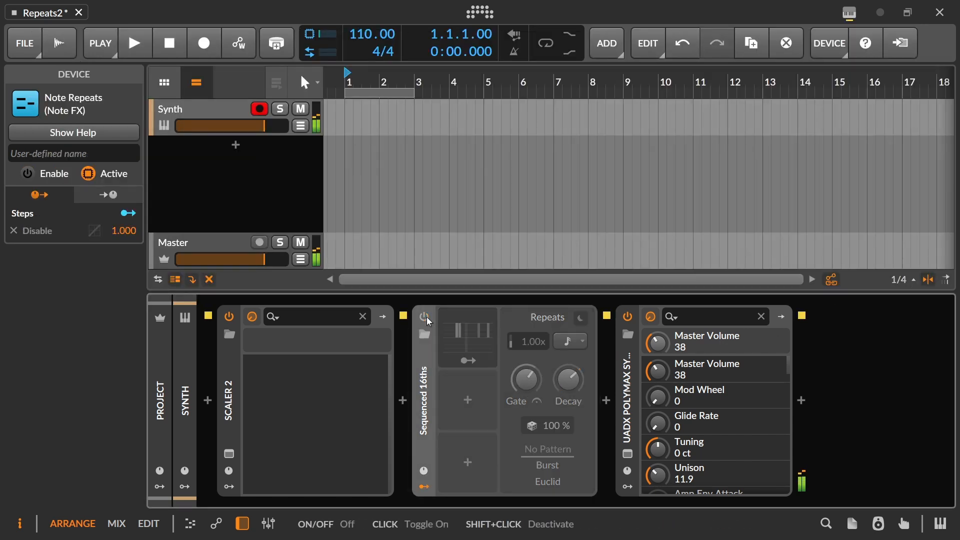
click(425, 317)
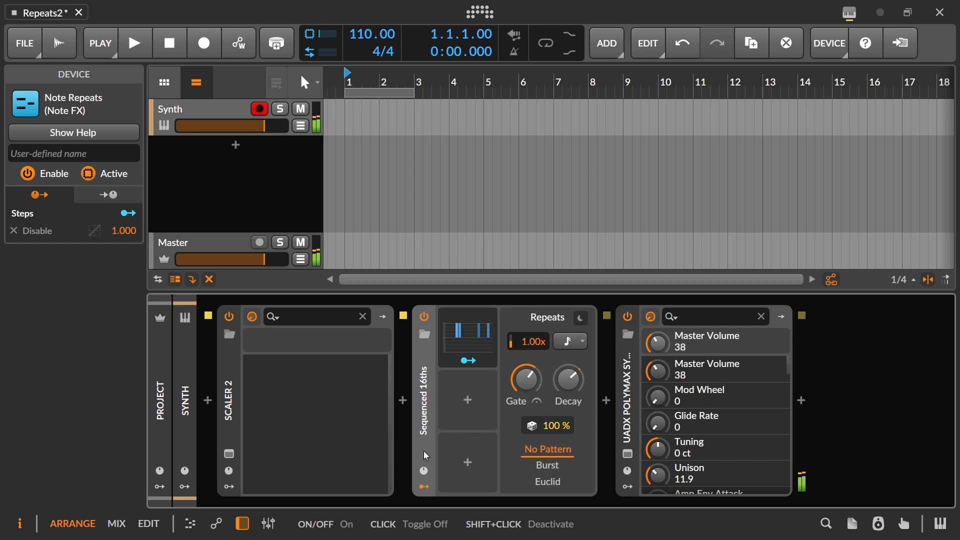
click(423, 472)
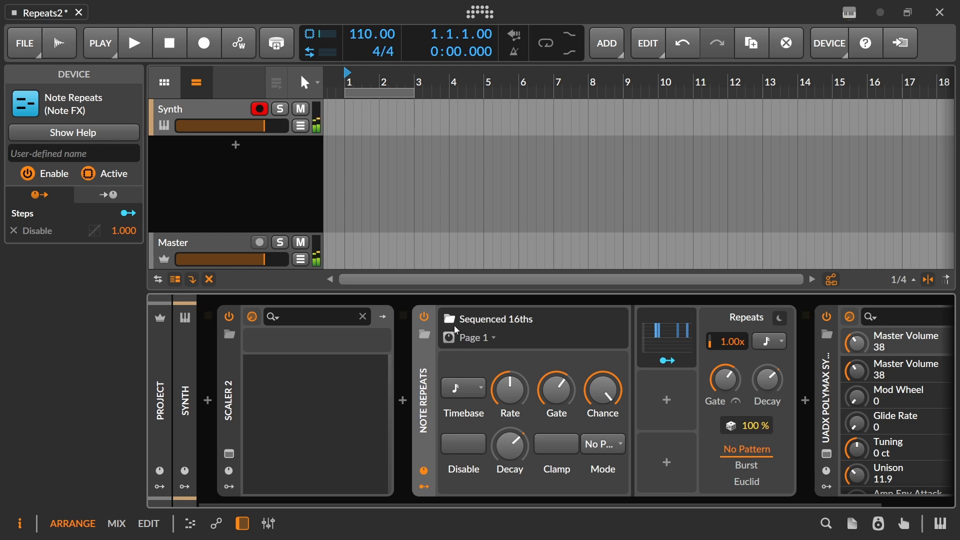
click(424, 334)
click(425, 333)
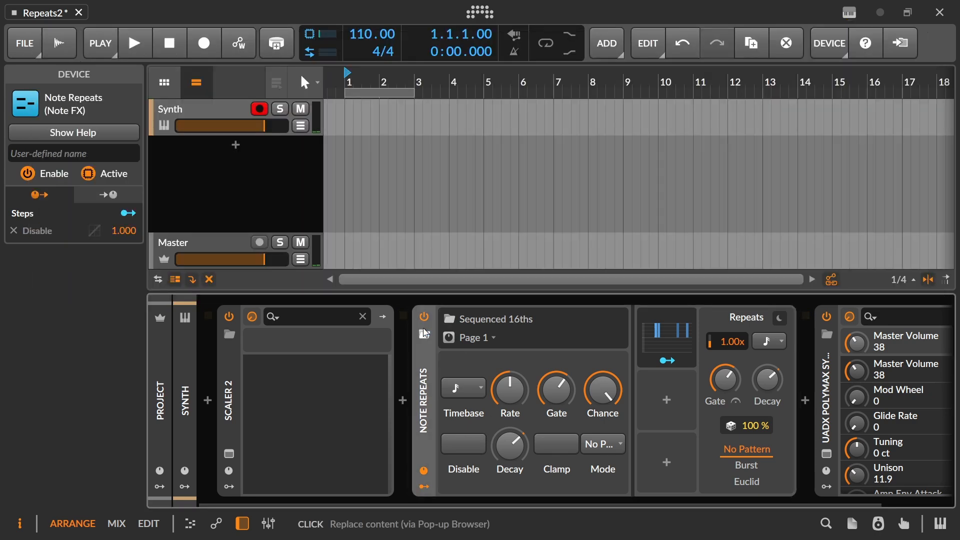
Expand the Steps modulator of Sequenced 16ths and switch its Active state off and back on.
click(671, 330)
click(673, 330)
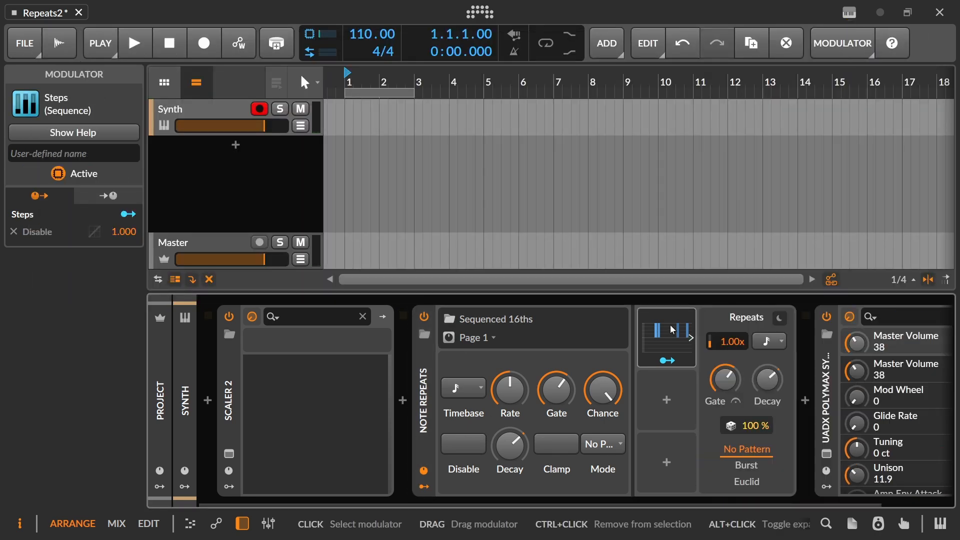
click(657, 332)
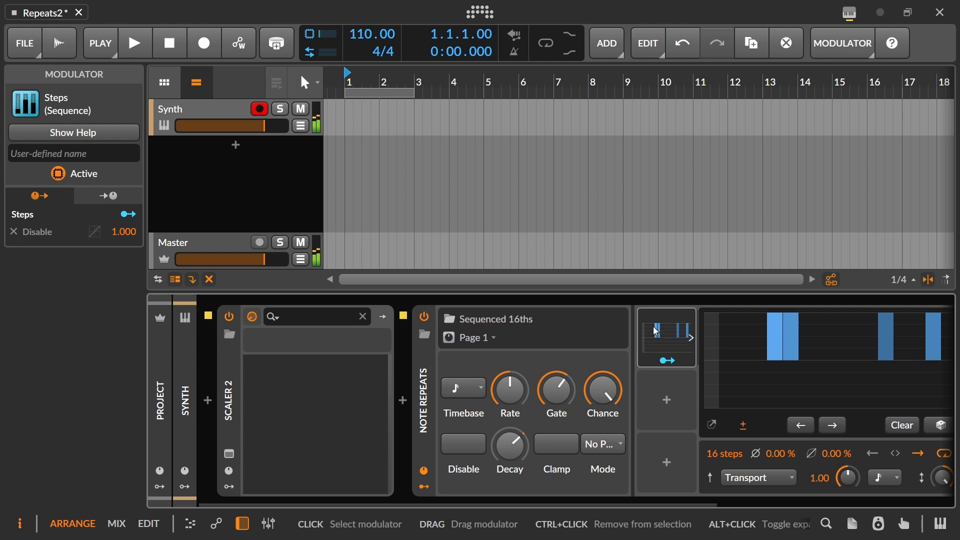
drag(598, 503, 789, 462)
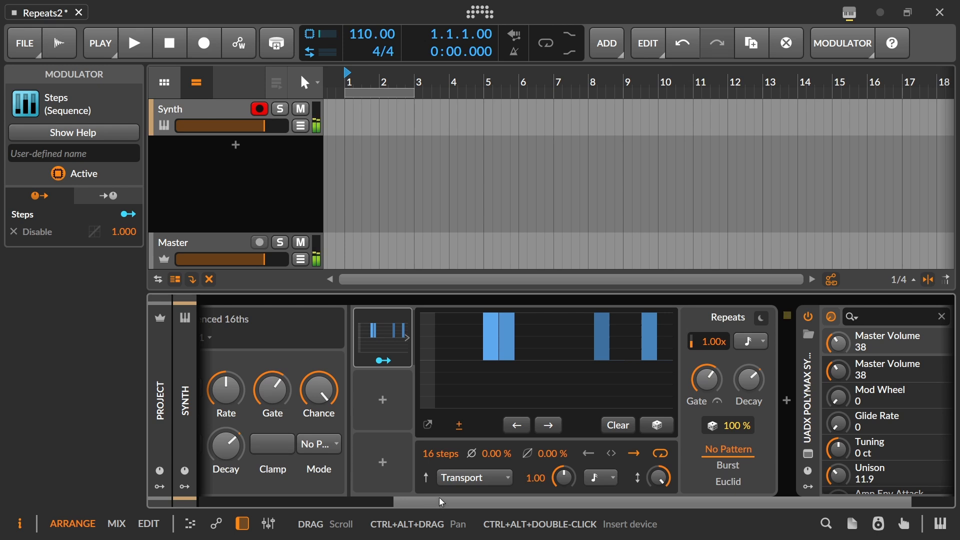
drag(439, 497, 415, 496)
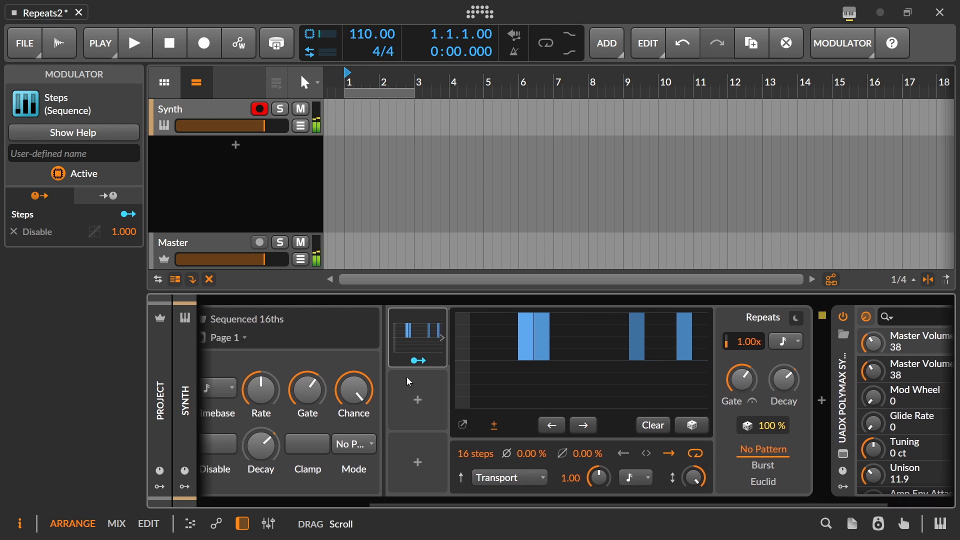
click(59, 174)
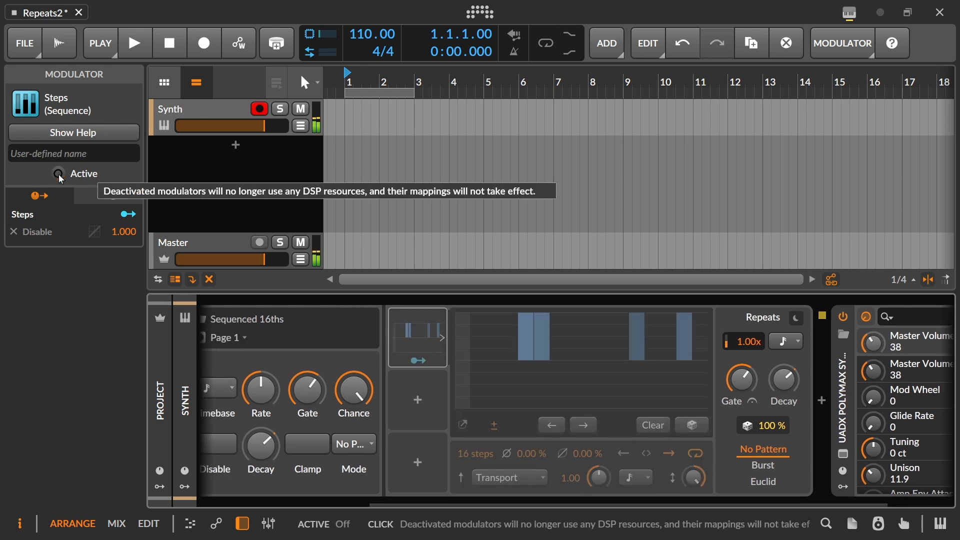
click(59, 174)
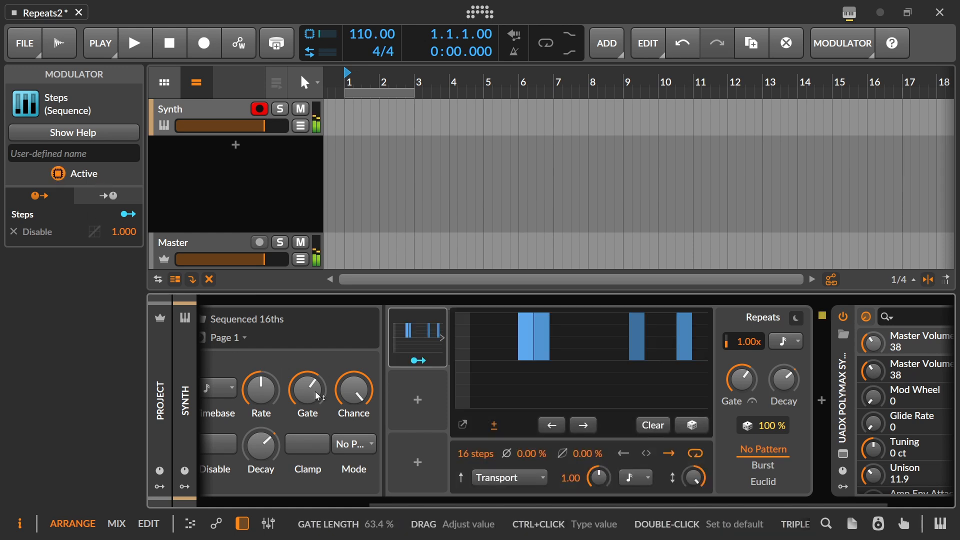
Audition the Clamp and Disable remote controls by switching each one on and back off.
drag(516, 500, 414, 497)
click(424, 453)
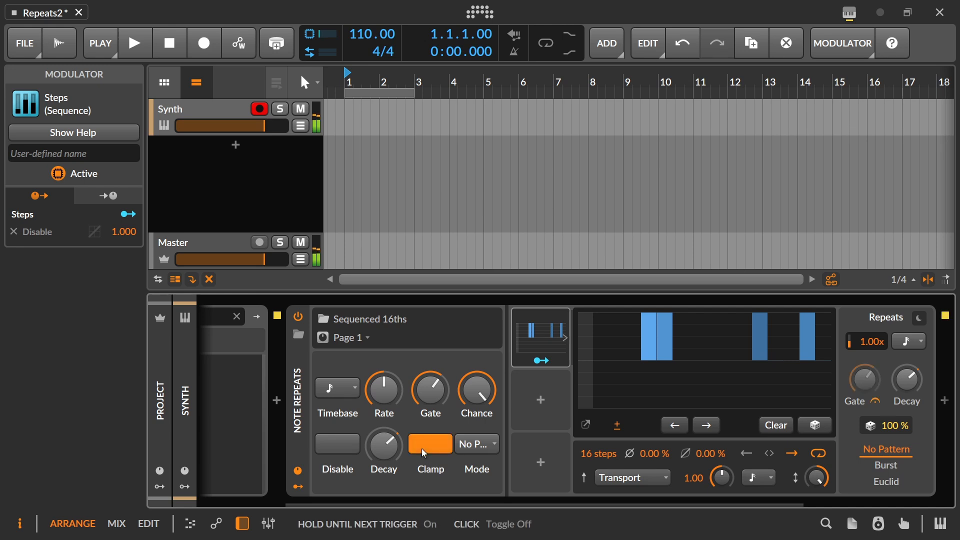
click(422, 448)
click(350, 450)
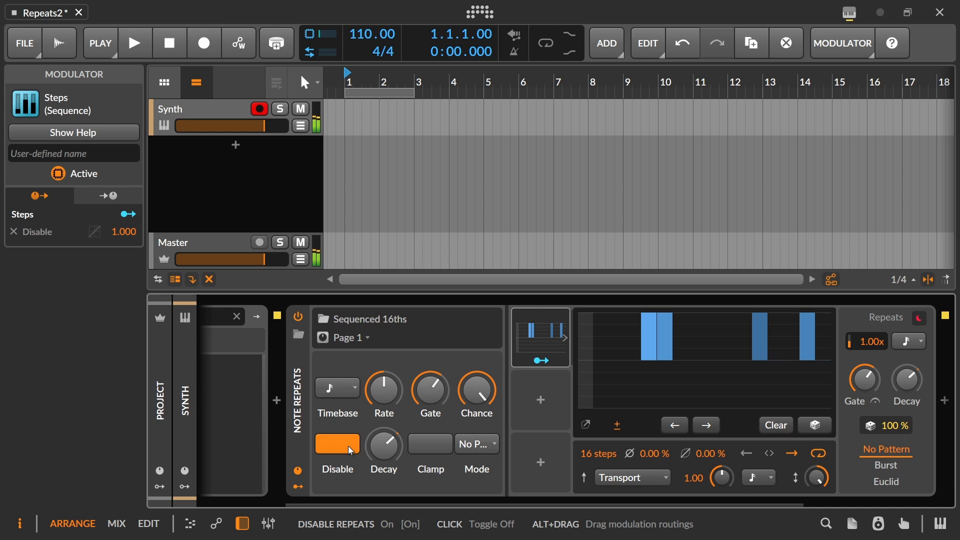
click(350, 450)
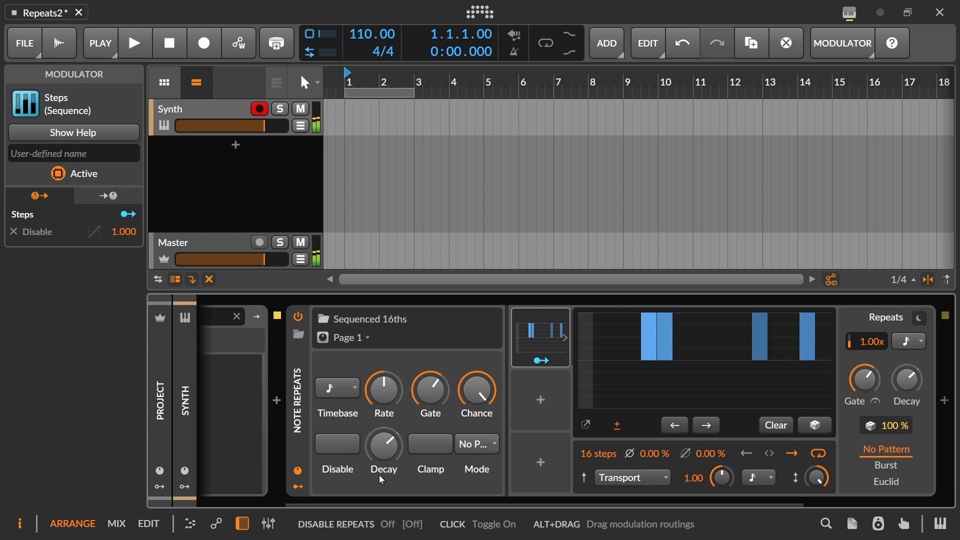
drag(478, 504, 552, 509)
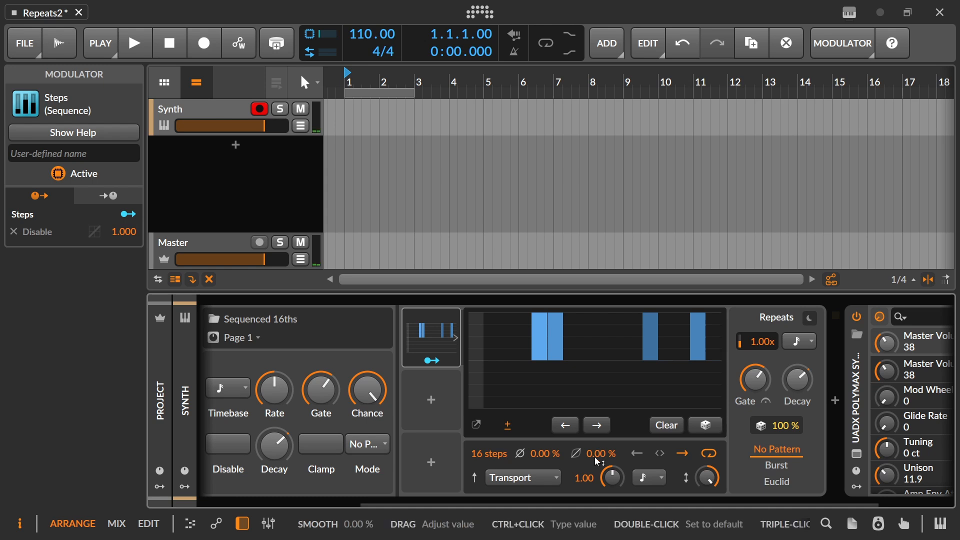
drag(586, 499, 490, 497)
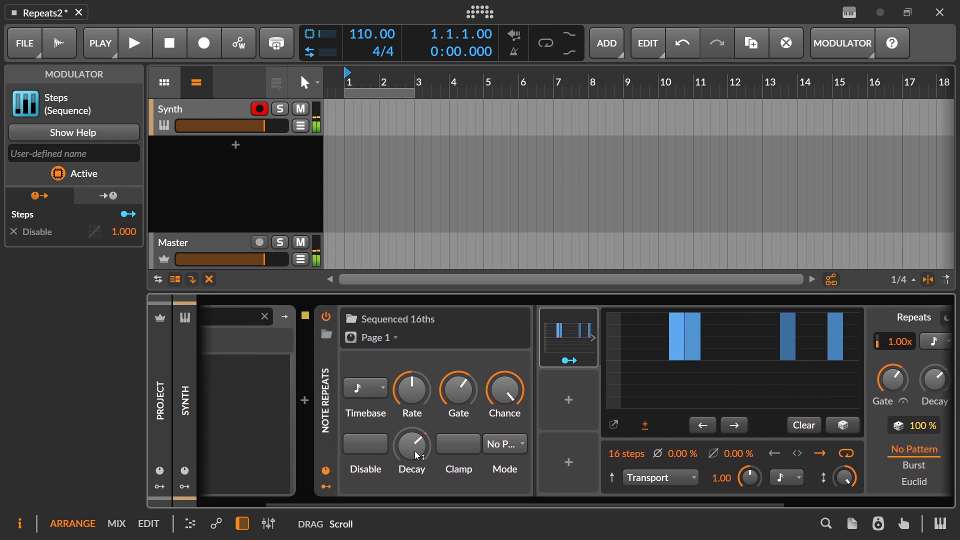
click(368, 444)
click(369, 444)
Replace the Note Repeats preset with Shifting Euclids and show its Perform remote controls.
click(353, 321)
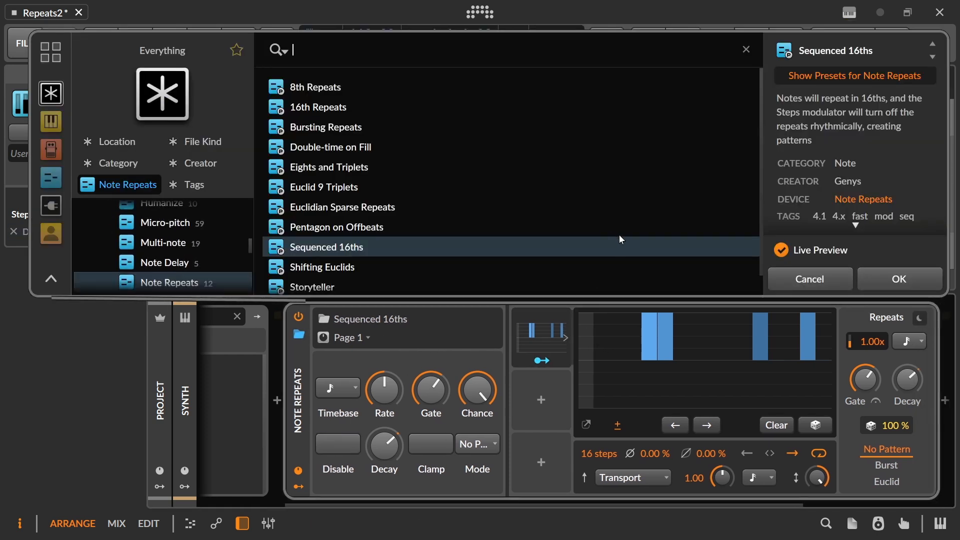
click(599, 246)
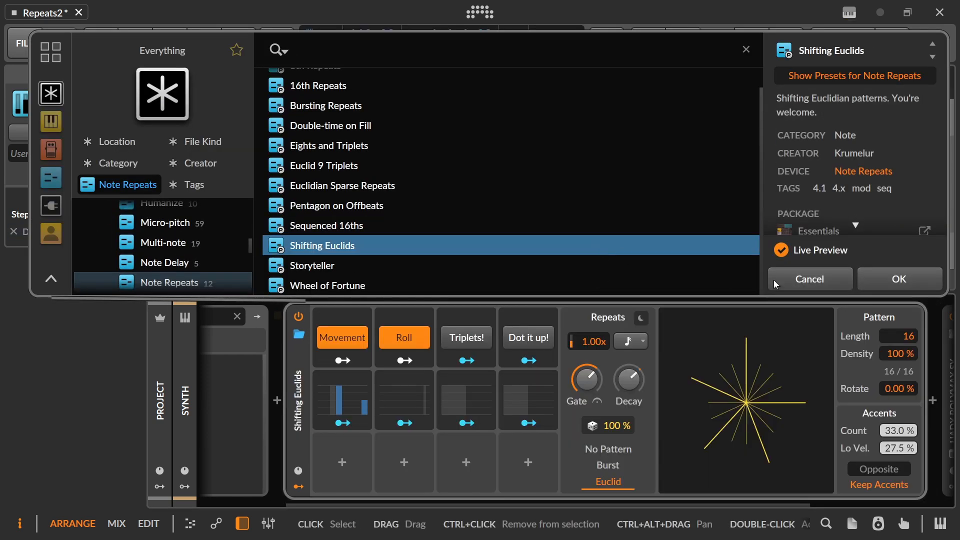
click(883, 278)
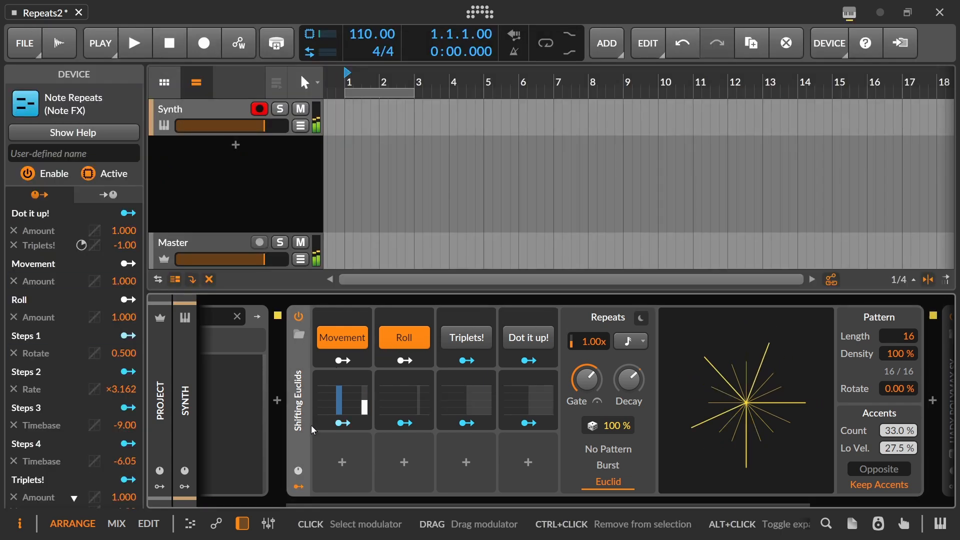
click(299, 333)
click(899, 278)
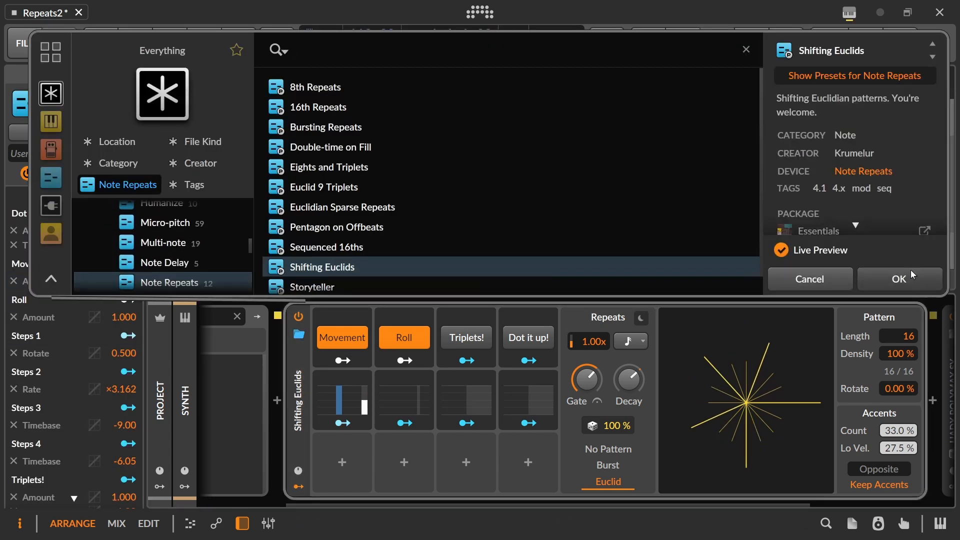
click(300, 475)
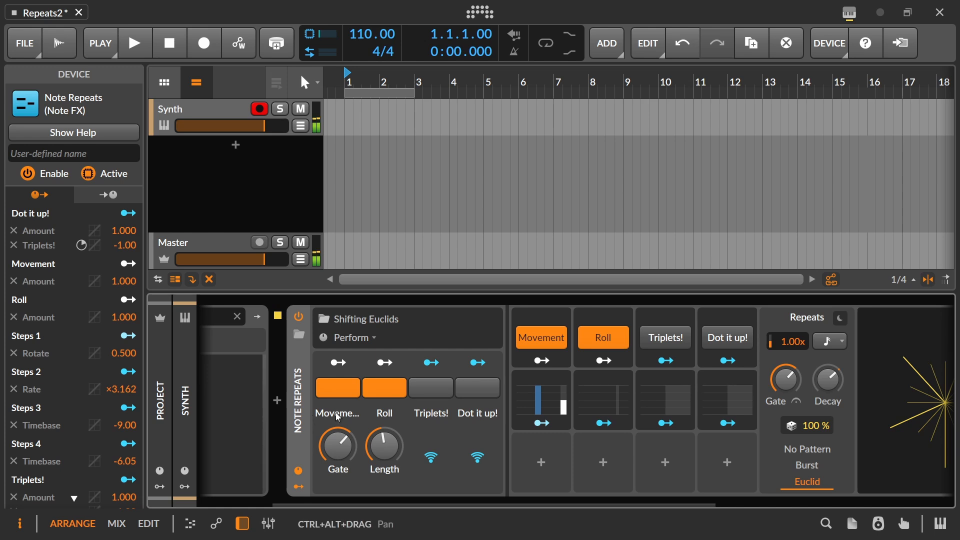
Compare the Shifting Euclids pattern with Movement and Roll switched off and back on.
click(326, 388)
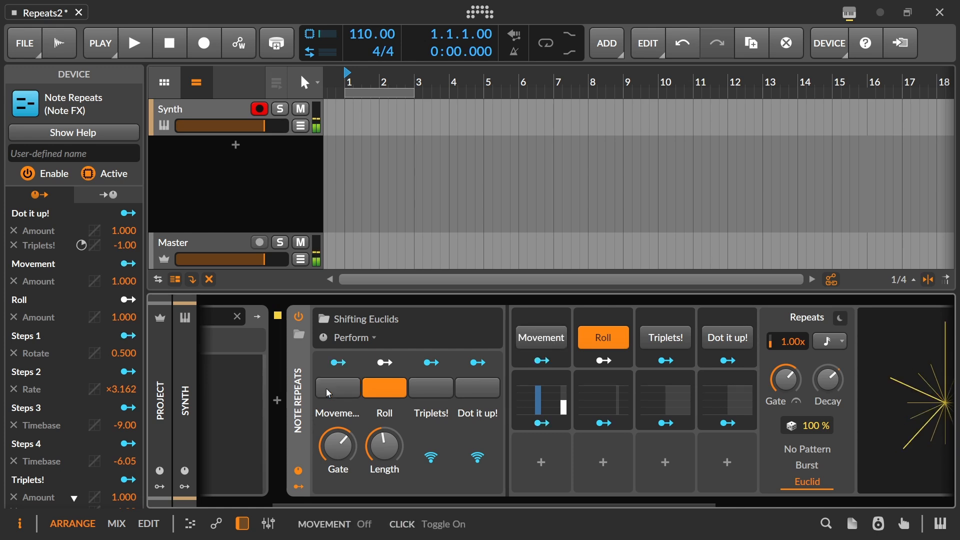
click(328, 393)
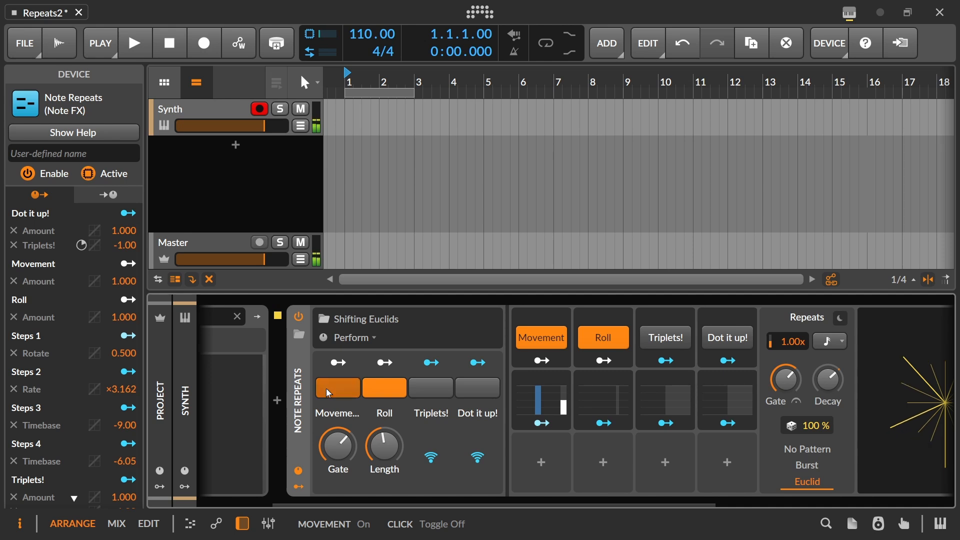
click(325, 387)
click(326, 388)
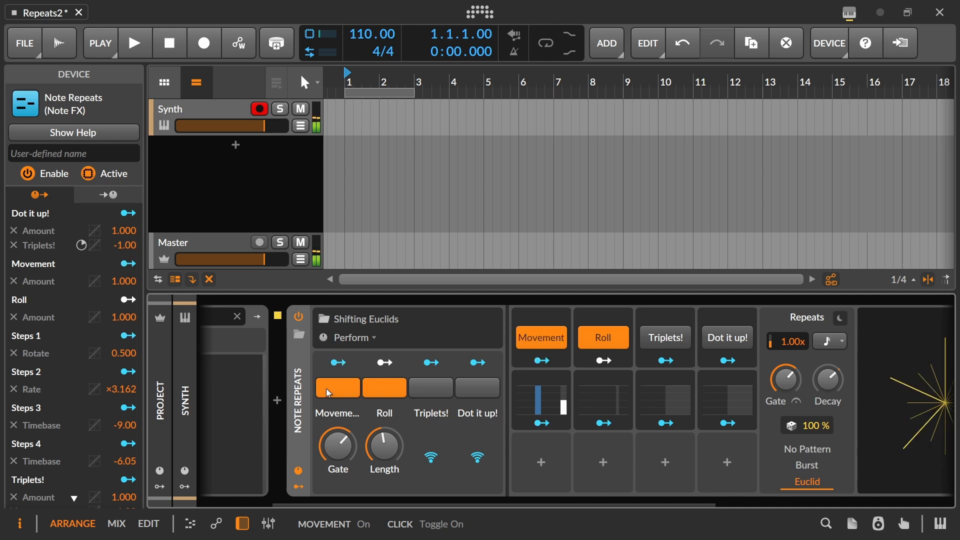
click(386, 388)
click(356, 394)
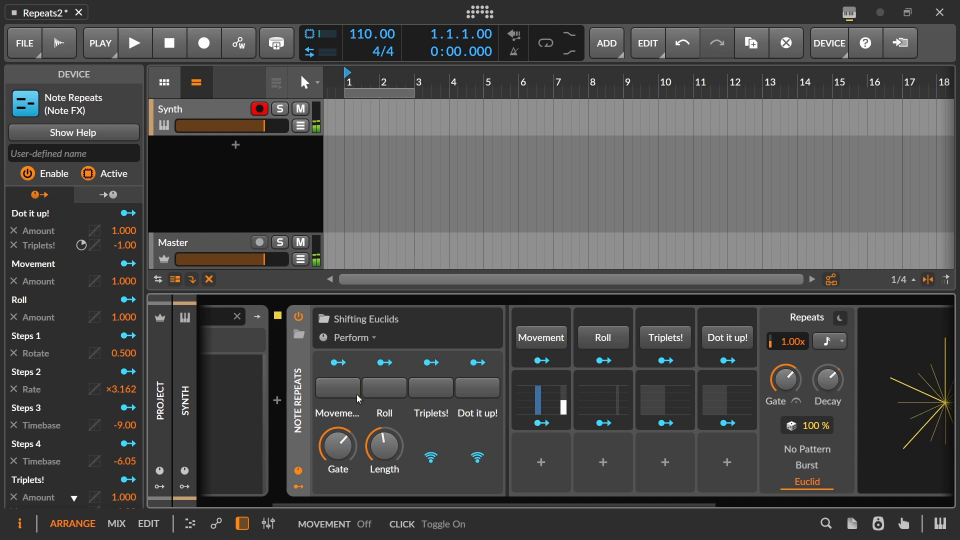
click(357, 395)
click(381, 397)
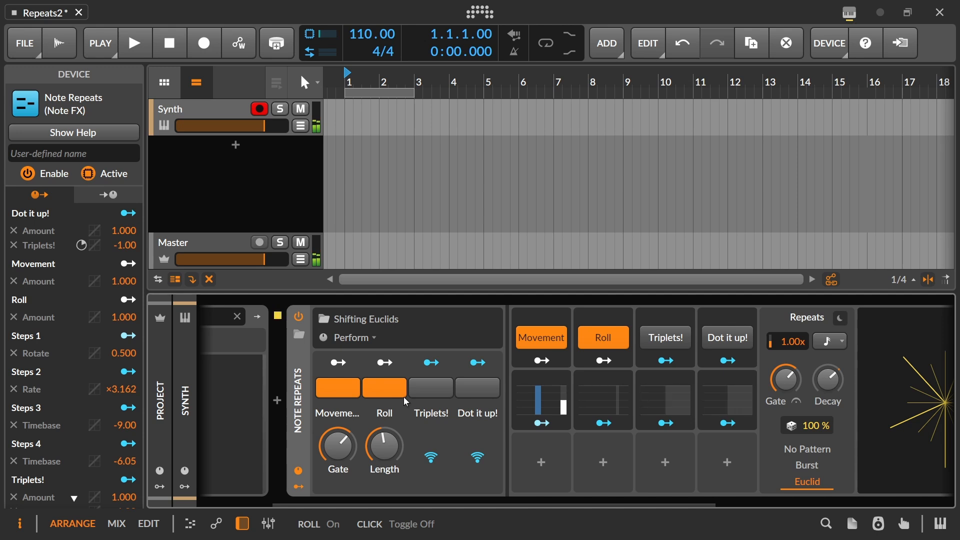
Turn on the Triplets! and Dot it up! controls of the Shifting Euclids preset.
click(429, 395)
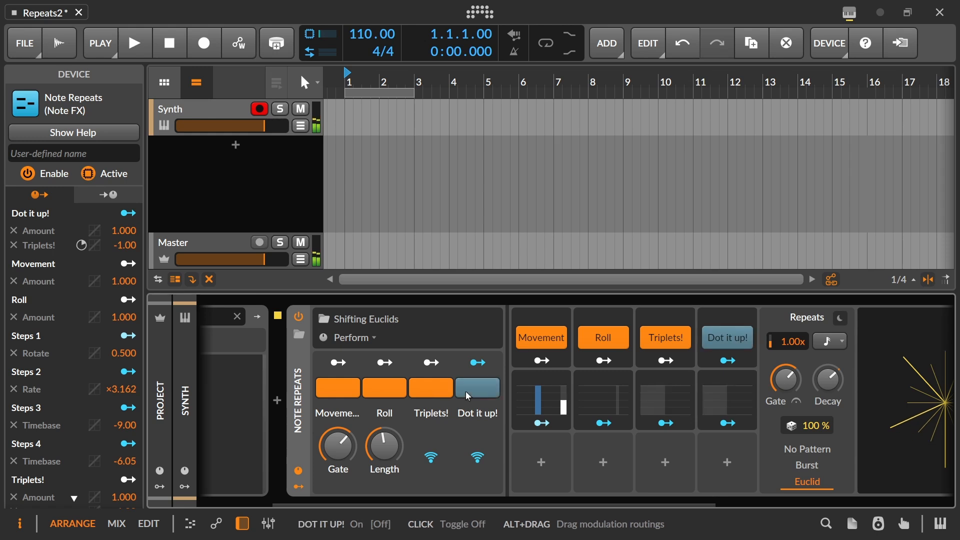
scroll(703, 514, down, 5)
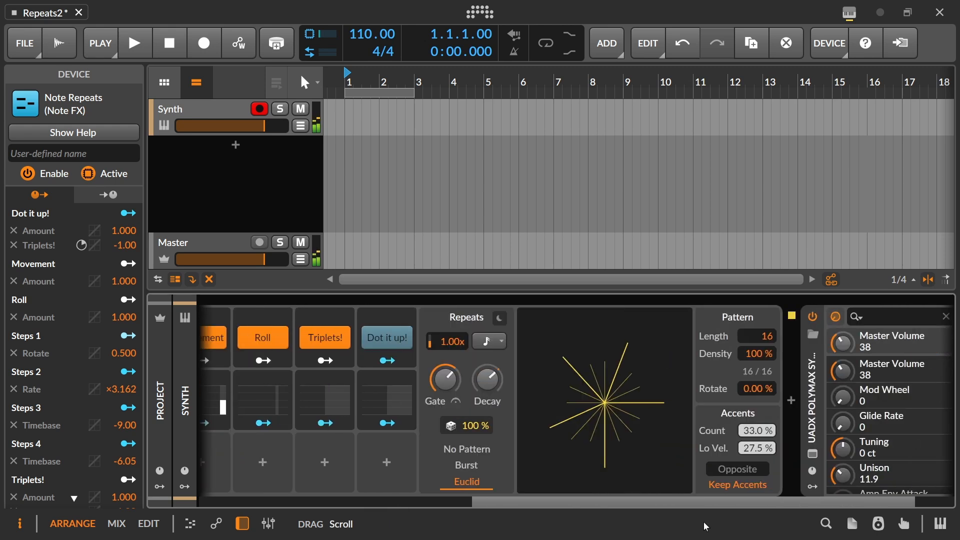
scroll(574, 514, up, 5)
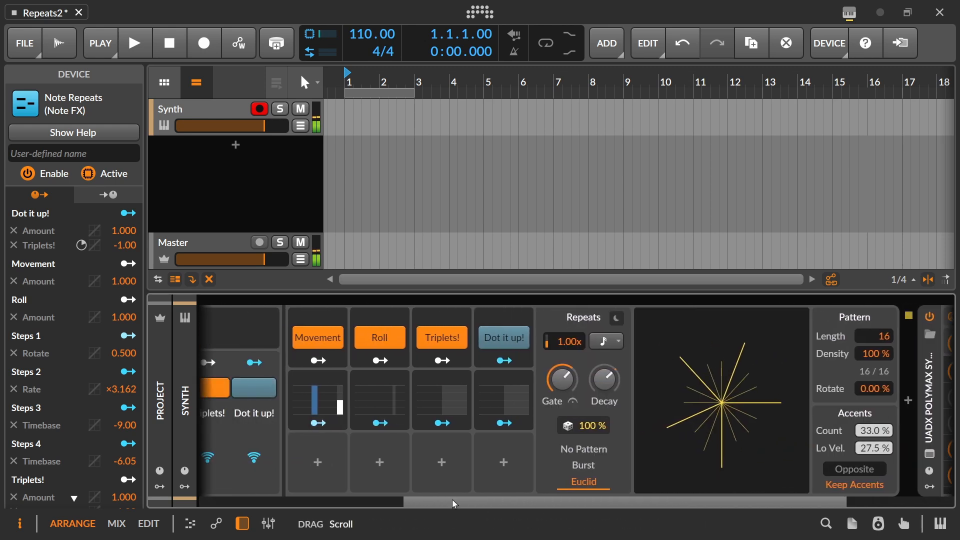
Switch off the Scaler 2 device ahead of Note Repeats.
scroll(62, 220, down, 1)
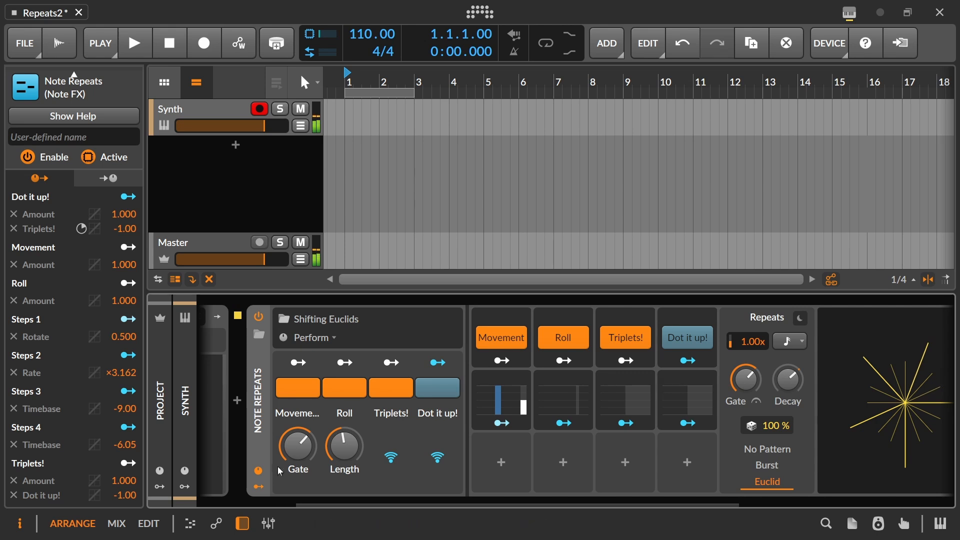
scroll(245, 501, up, 3)
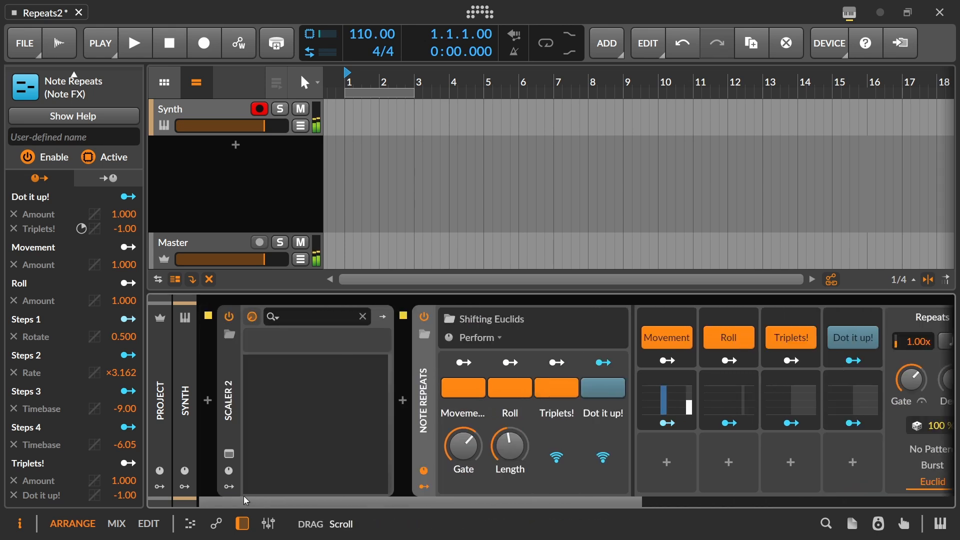
click(226, 318)
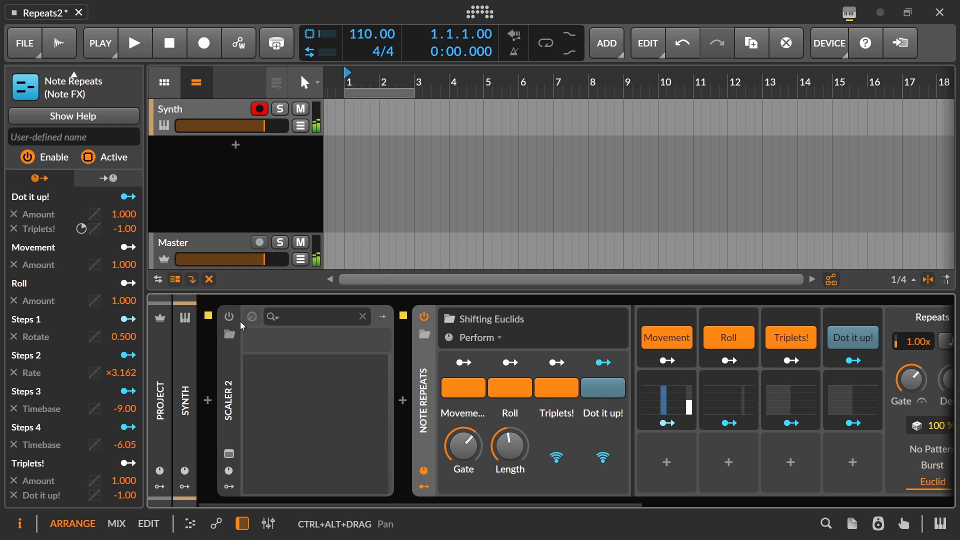
Replace the Note Repeats preset with Storyteller and show its Page 1 remote controls.
click(487, 318)
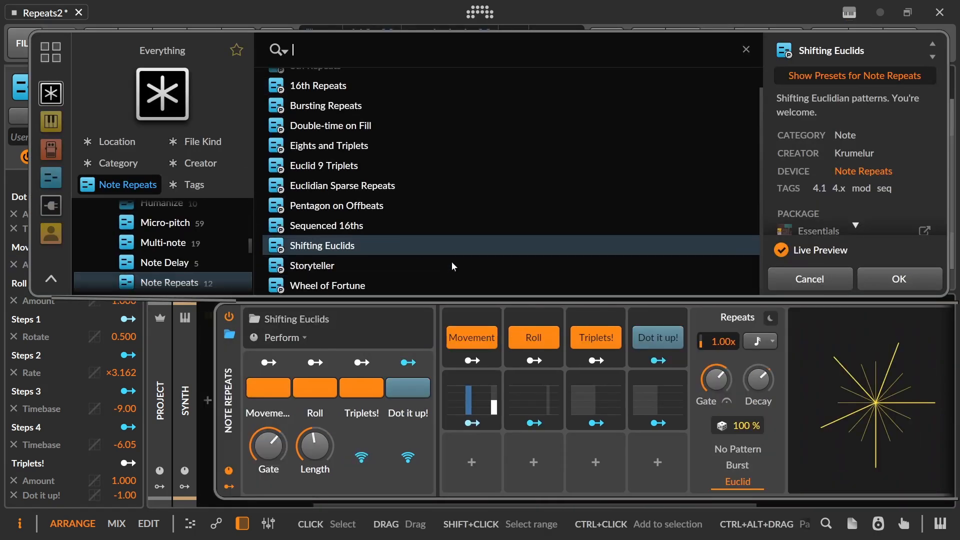
click(465, 266)
click(895, 278)
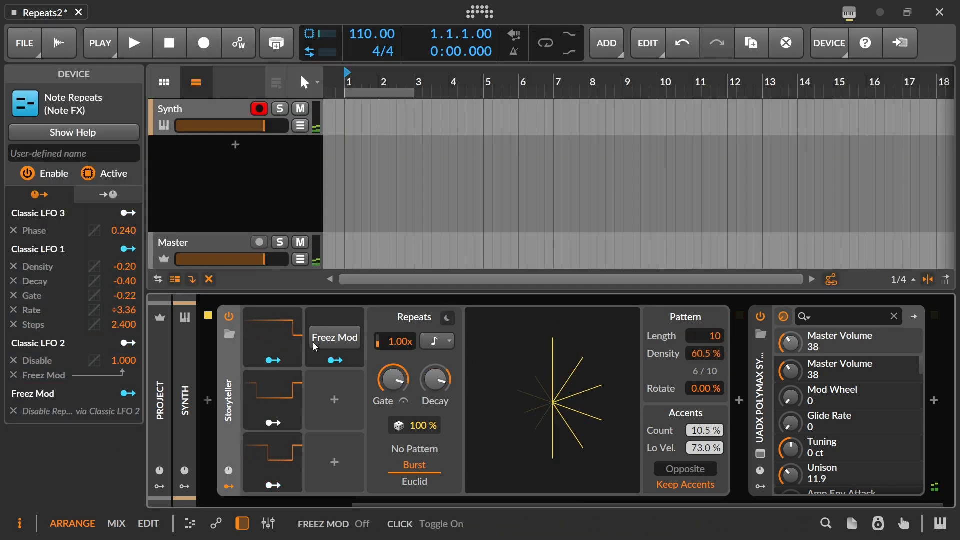
click(228, 470)
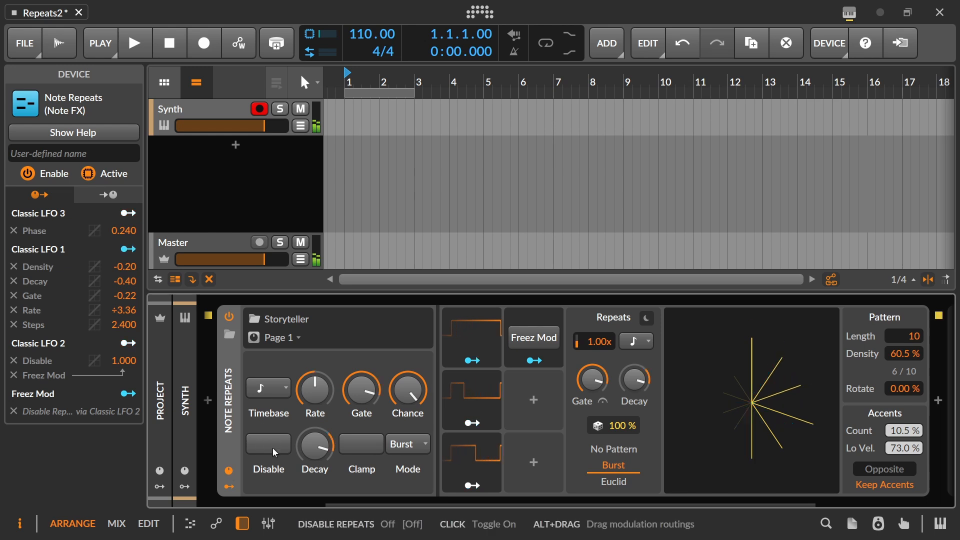
Turn on the Storyteller preset's Freez Mod control and switch the Scaler 2 device back on.
click(533, 338)
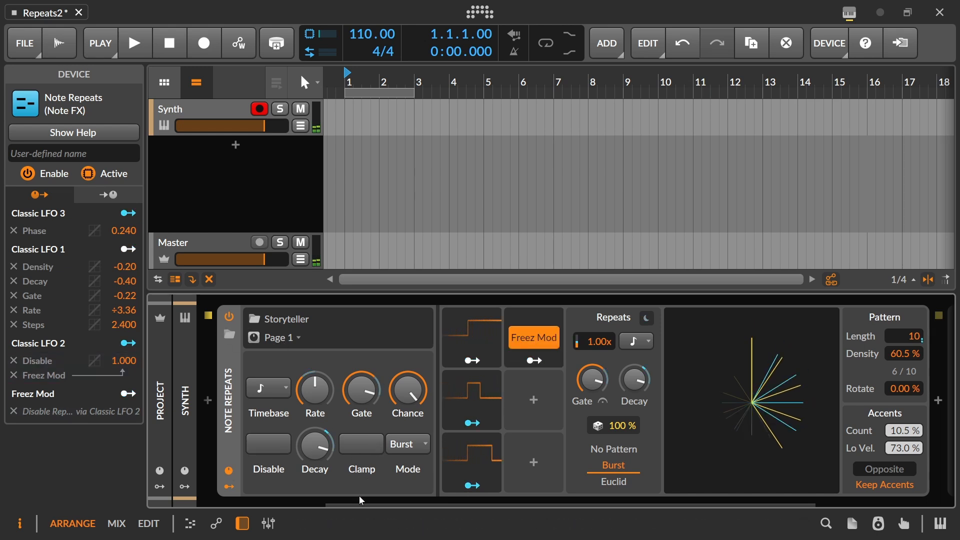
drag(360, 501, 209, 489)
click(228, 317)
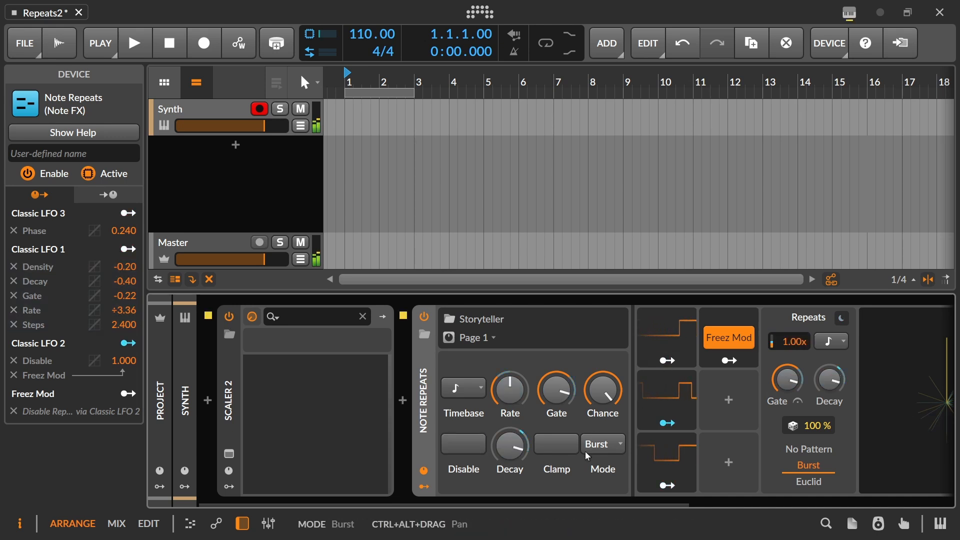
Try the Storyteller preset's Disable control switched on and off, and turn on Clamp.
click(461, 439)
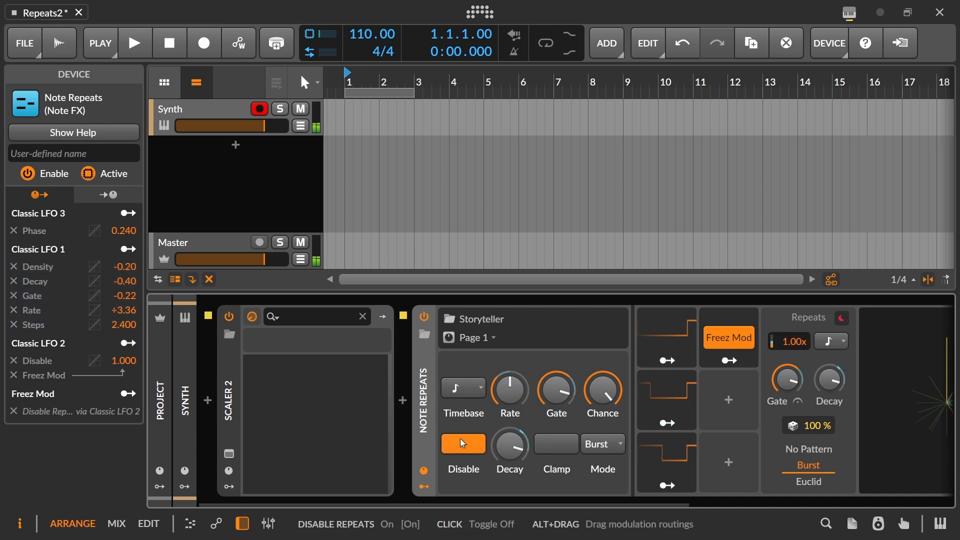
click(459, 439)
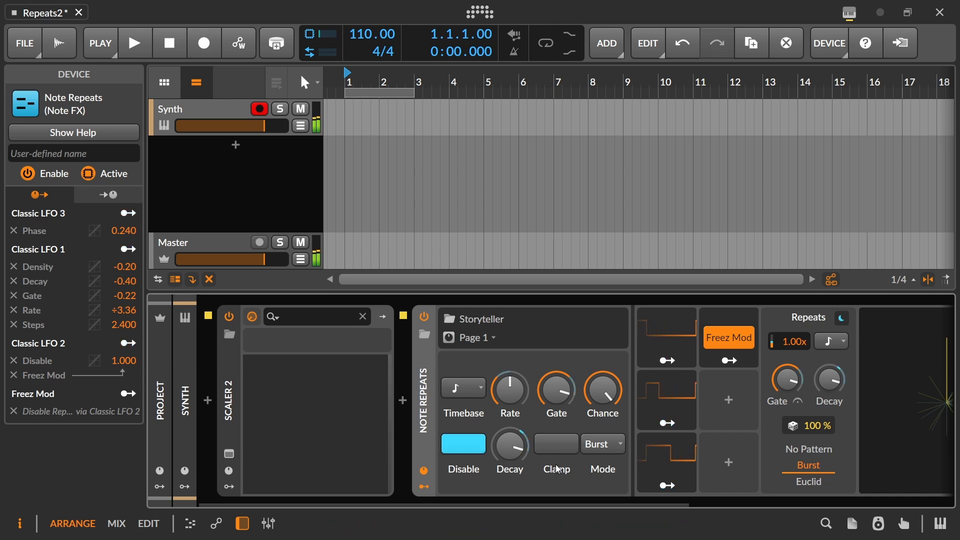
click(549, 445)
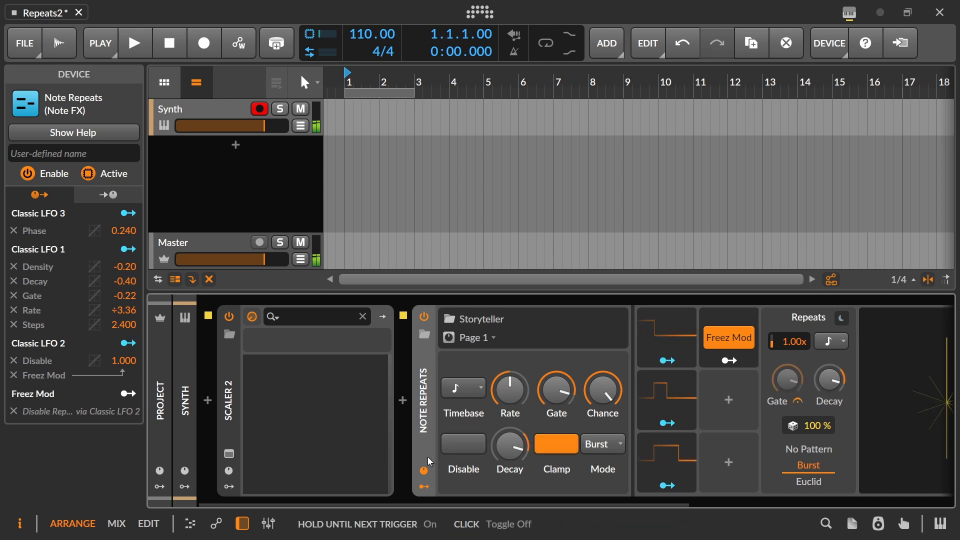
click(464, 450)
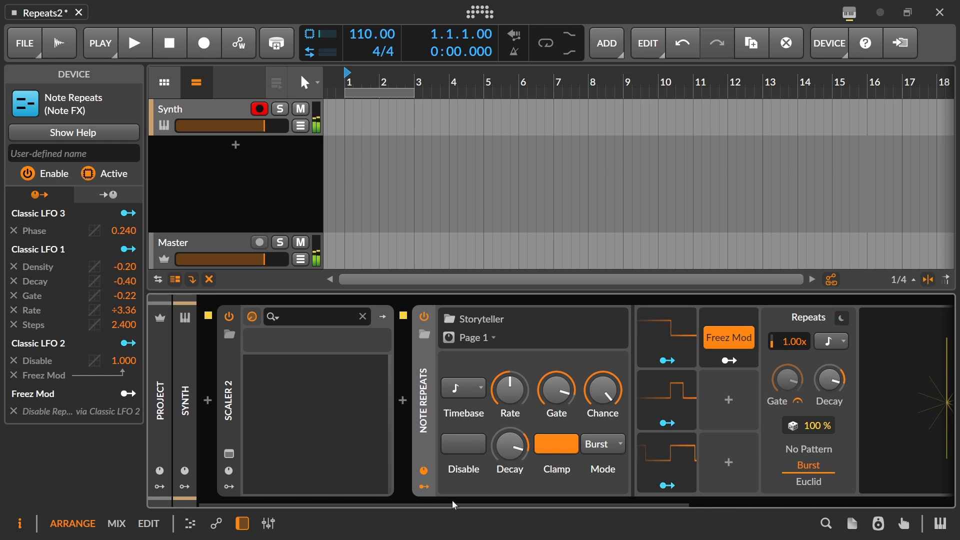
Replace the Note Repeats preset with Wheel of Fortune and audition it with Scaler 2 switched off and back on.
click(425, 335)
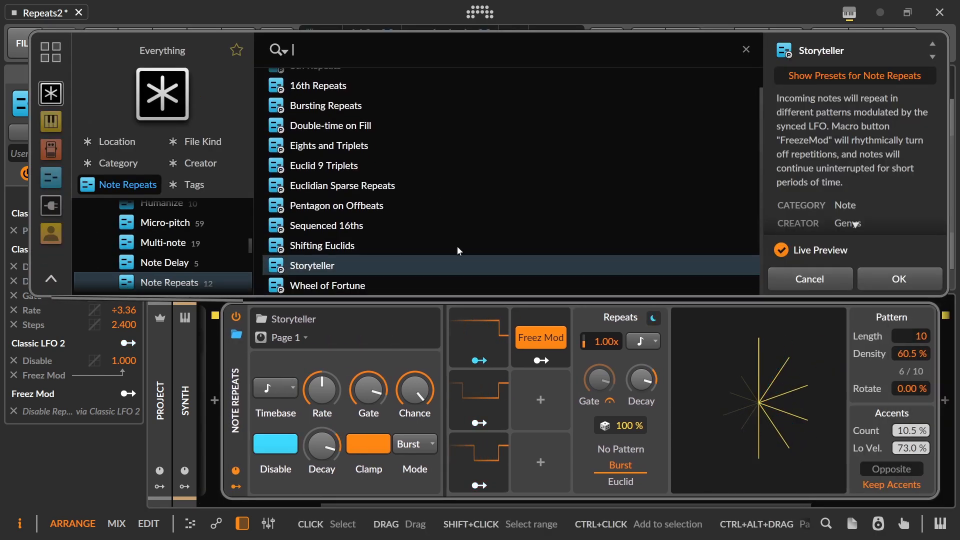
click(476, 285)
click(884, 279)
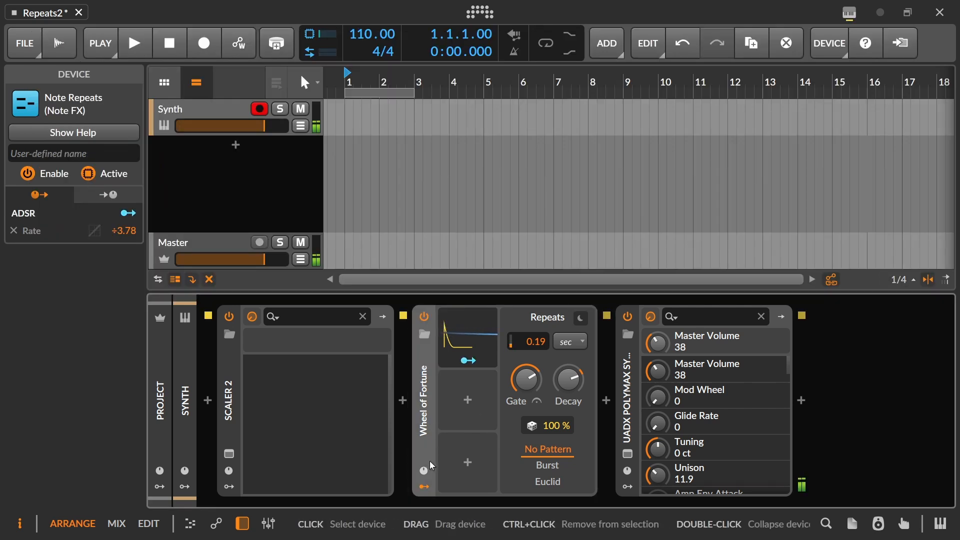
click(229, 317)
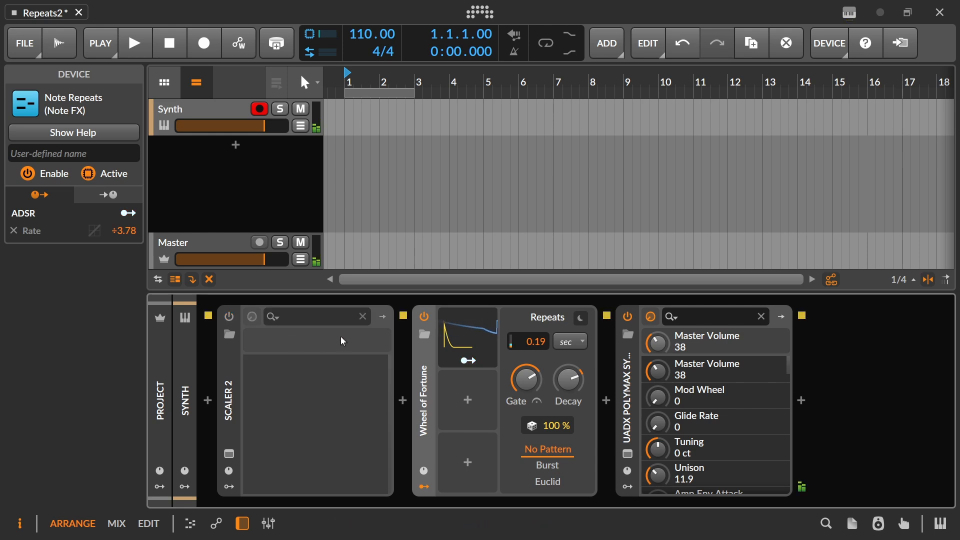
click(230, 316)
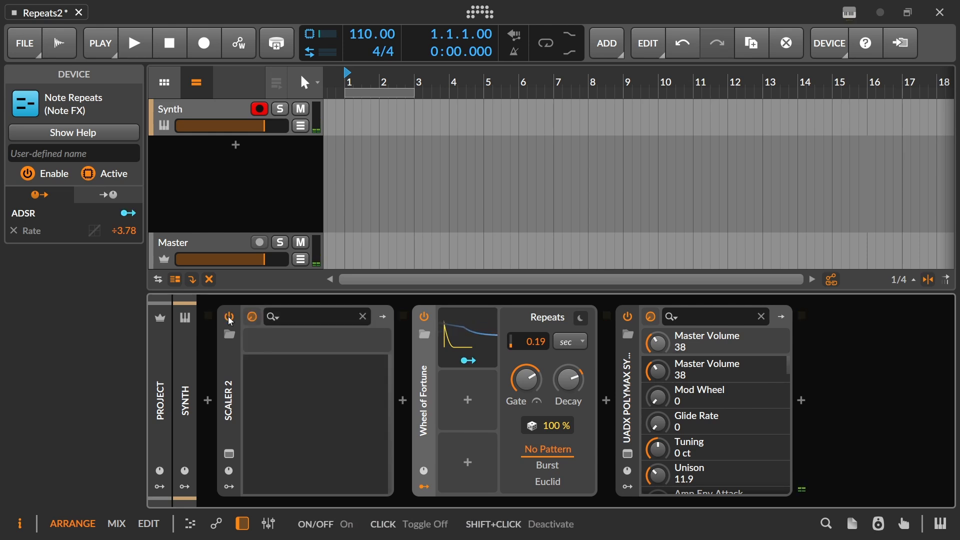
Examine the settings of the ADSR modulator in the Wheel of Fortune preset, and reselect the Note Repeats device.
click(473, 343)
click(471, 339)
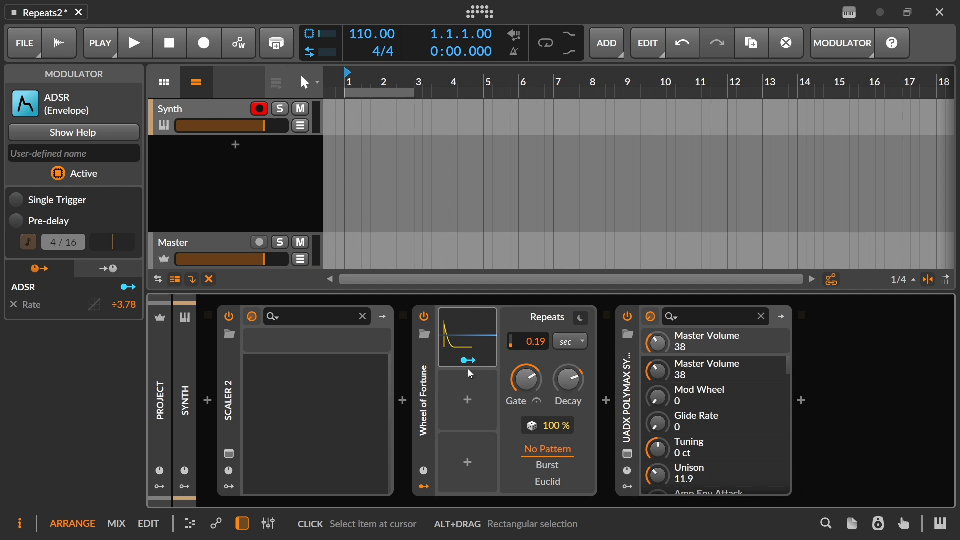
click(434, 384)
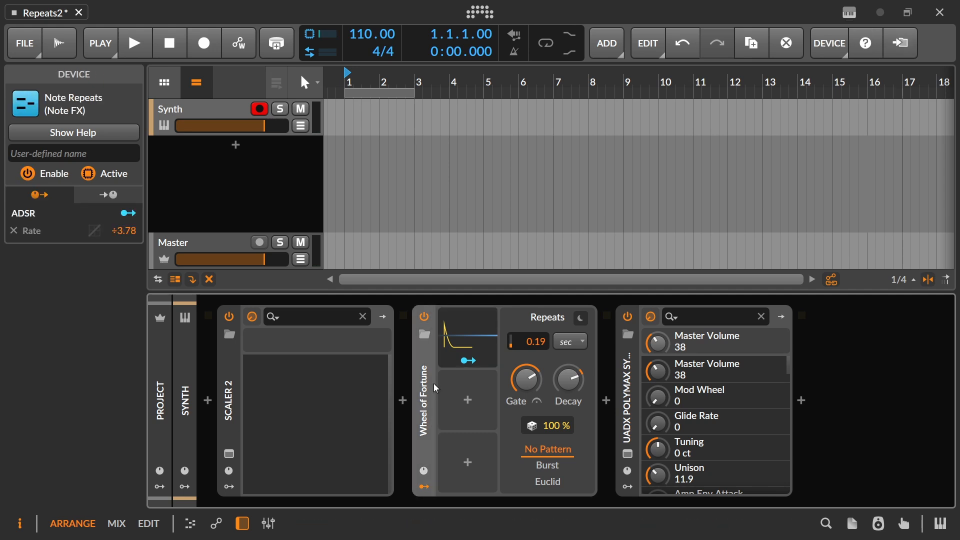